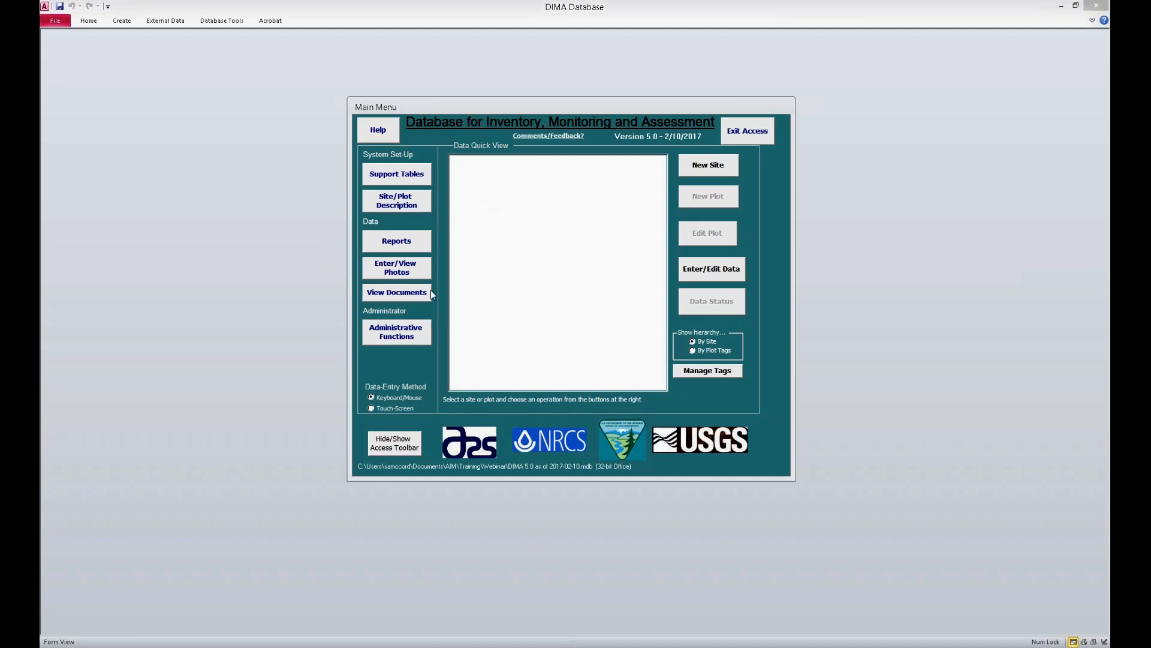
Step: Open the Administrative Functions and review the available System Setup and Data Management options
left_click(399, 332)
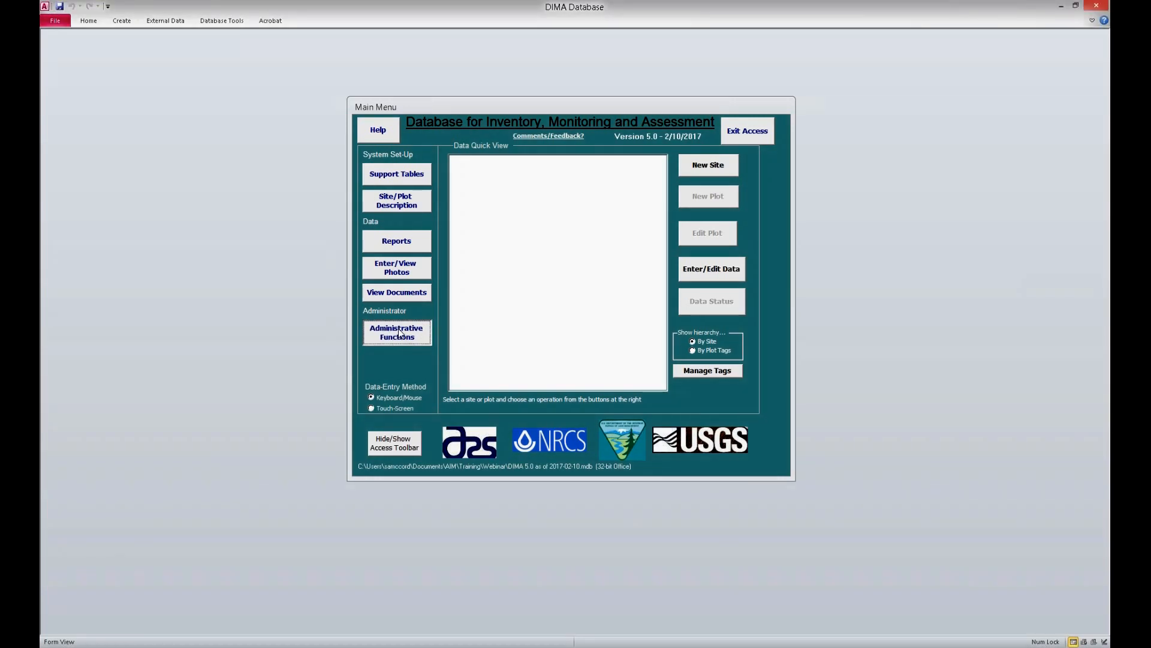
mouse_move(762, 9)
left_mouse_down()
mouse_move(742, 137)
mouse_move(786, 46)
mouse_move(748, 21)
mouse_move(753, 5)
left_mouse_up()
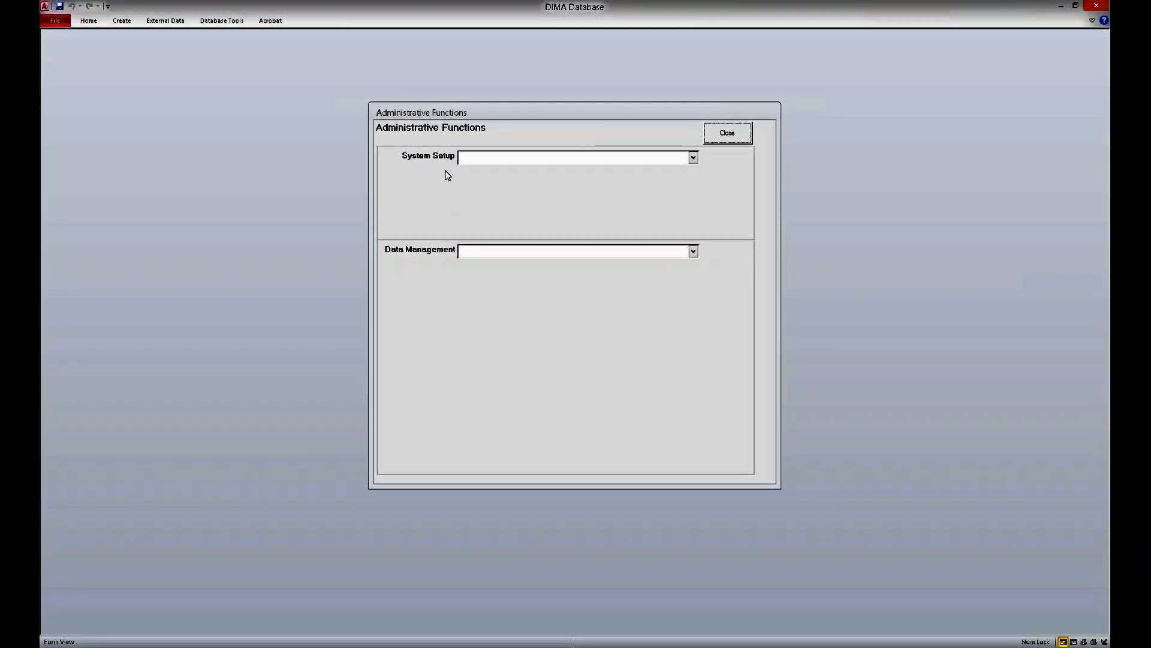
left_click(696, 162)
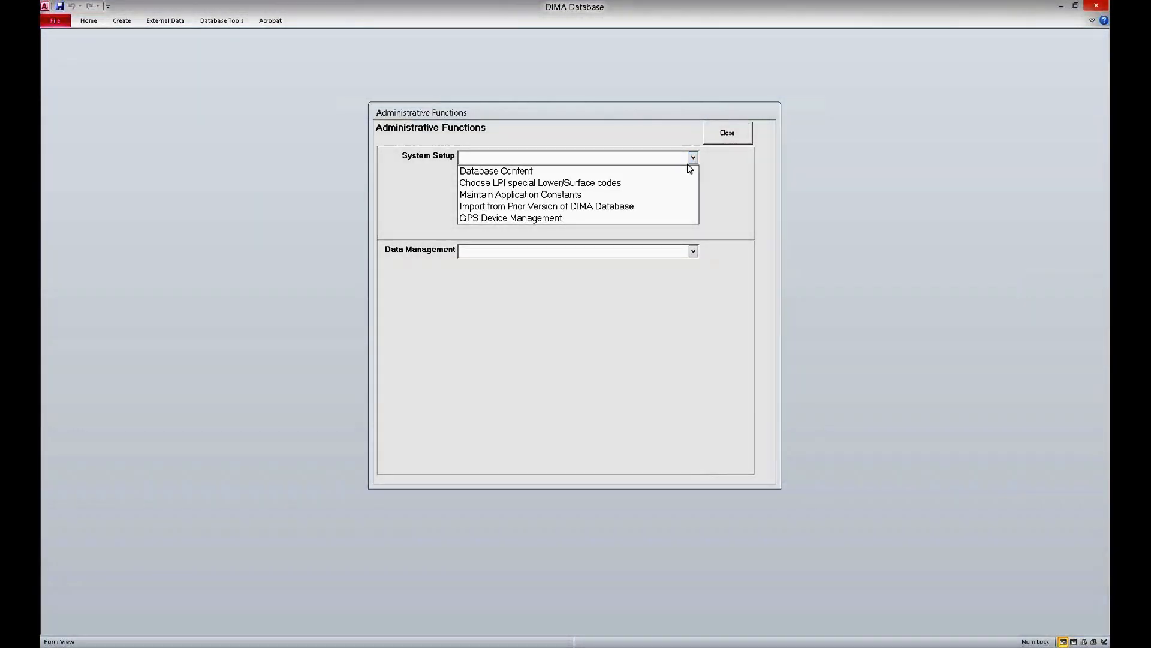
left_click(408, 183)
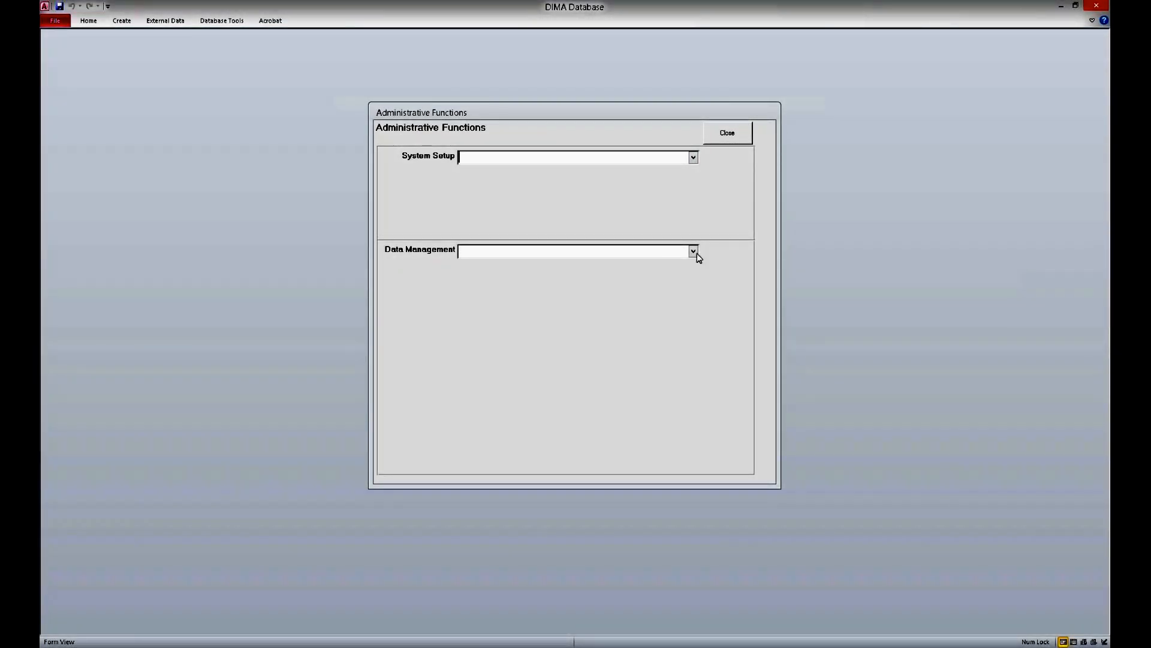
left_click(695, 252)
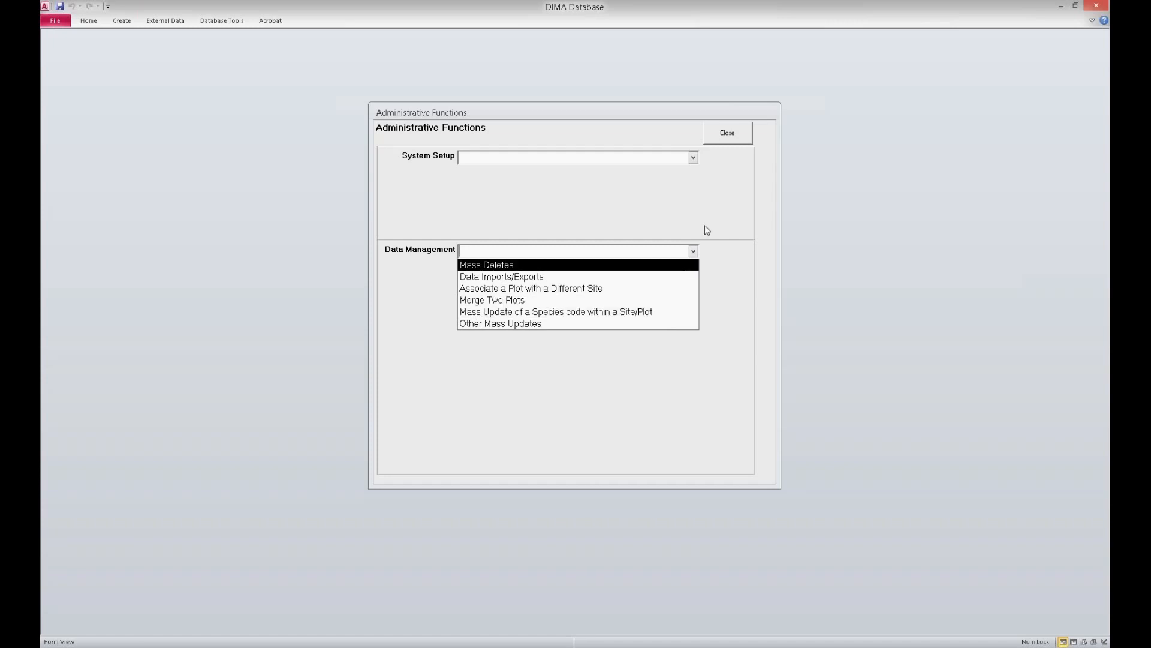
left_click(714, 211)
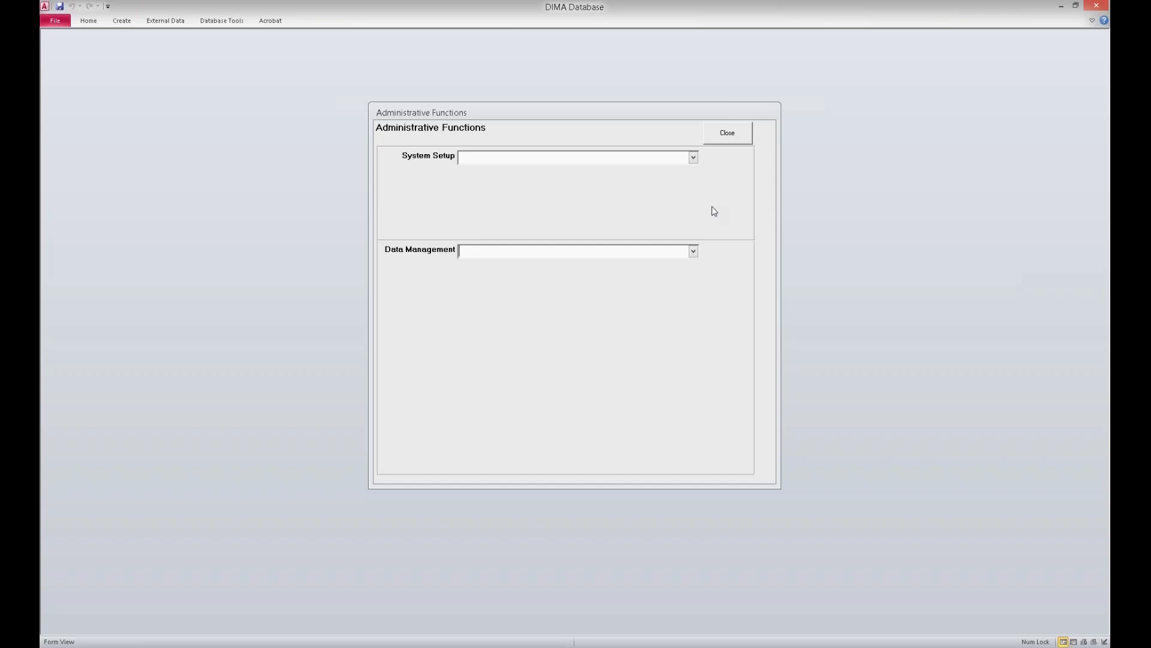
Step: In the Database Content setup, turn off Aeolian Sediment Collection, Canopy Gap with Species, Continuous Line Intercept, Dry Weight Rank and Infiltration
left_click(693, 159)
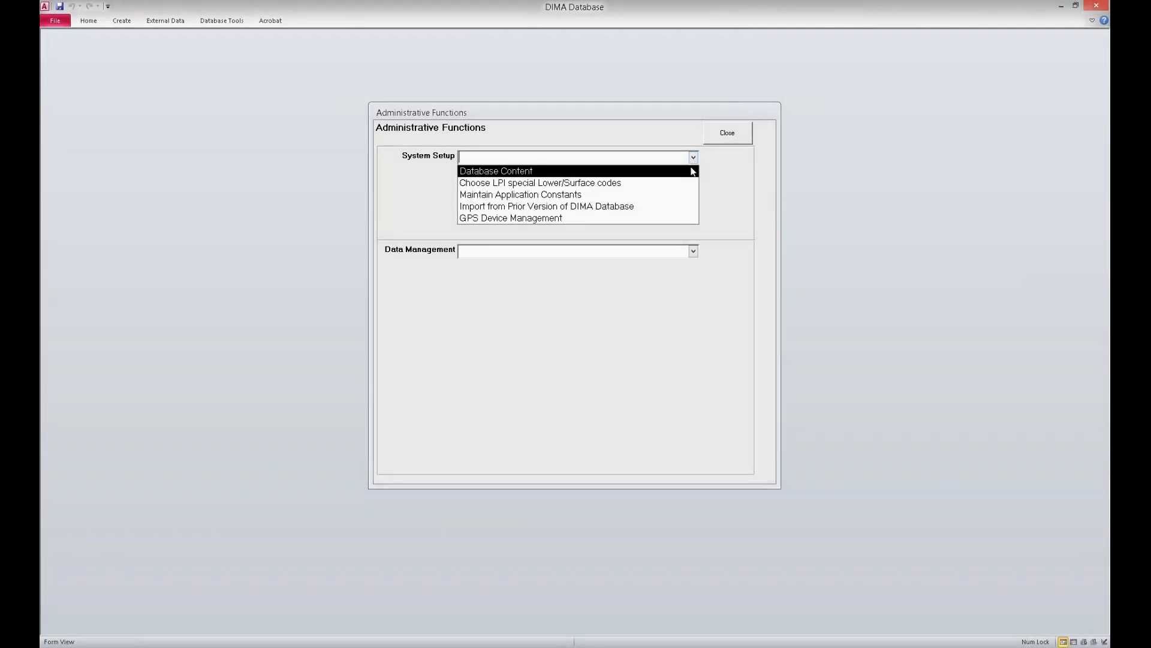
left_click(600, 171)
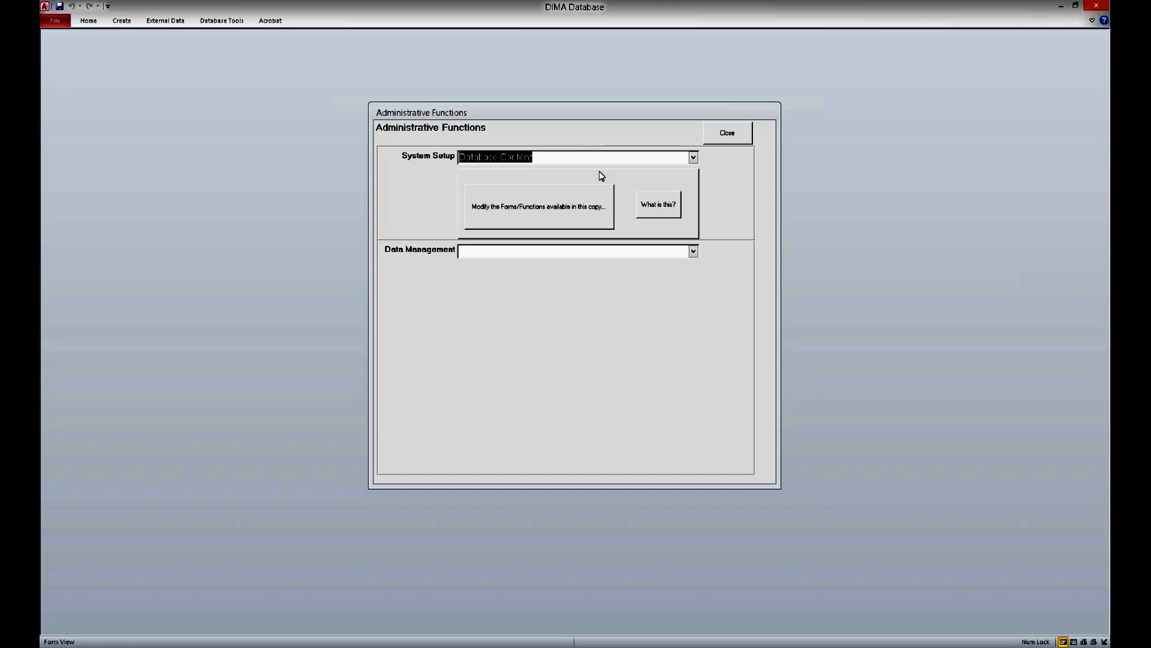
left_click(597, 207)
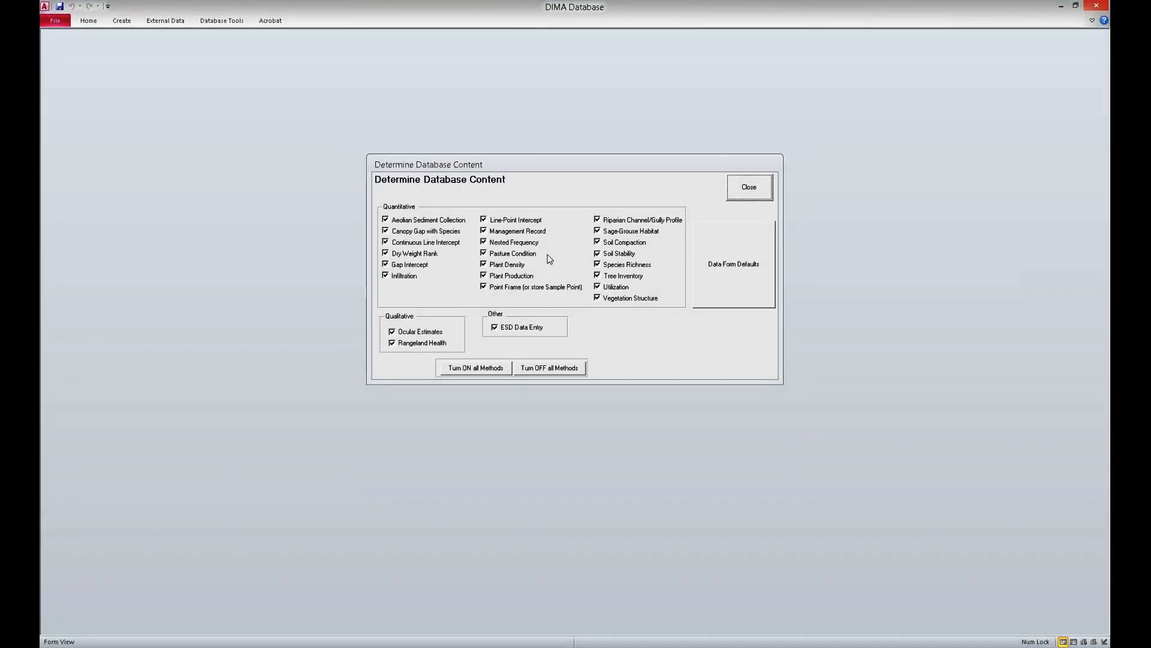
left_click(390, 221)
left_click(394, 232)
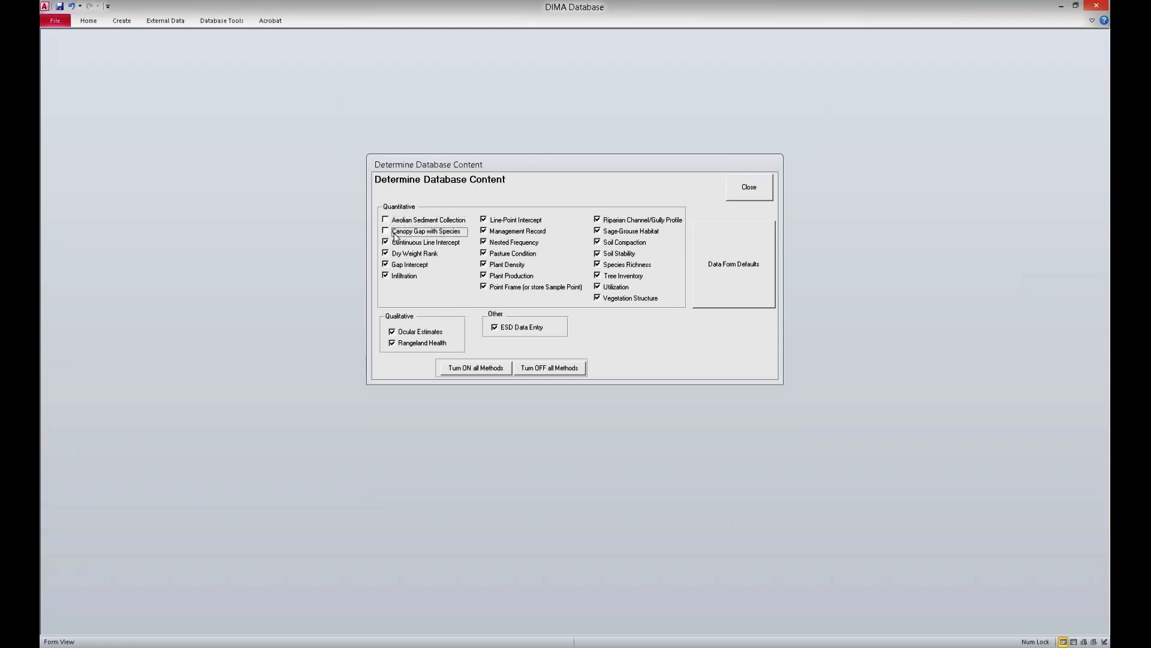
left_click(397, 243)
left_click(400, 254)
left_click(403, 276)
Step: Turn off Management Record, Nested Frequency, Pasture Condition, Plant Density, Plant Production and Point Frame
left_click(520, 233)
left_click(518, 243)
left_click(518, 255)
left_click(518, 265)
left_click(518, 276)
left_click(519, 288)
Step: Turn off Riparian Channel/Gully Profile, Sage-Grouse Habitat, Soil Compaction, Tree Inventory, Utilization, Vegetation Structure and Ocular Estimates
left_click(636, 222)
left_click(638, 233)
left_click(637, 244)
left_click(622, 277)
left_click(618, 288)
left_click(621, 299)
left_click(432, 335)
Step: Open the data form defaults and set the default line length to 25 m
left_click(724, 295)
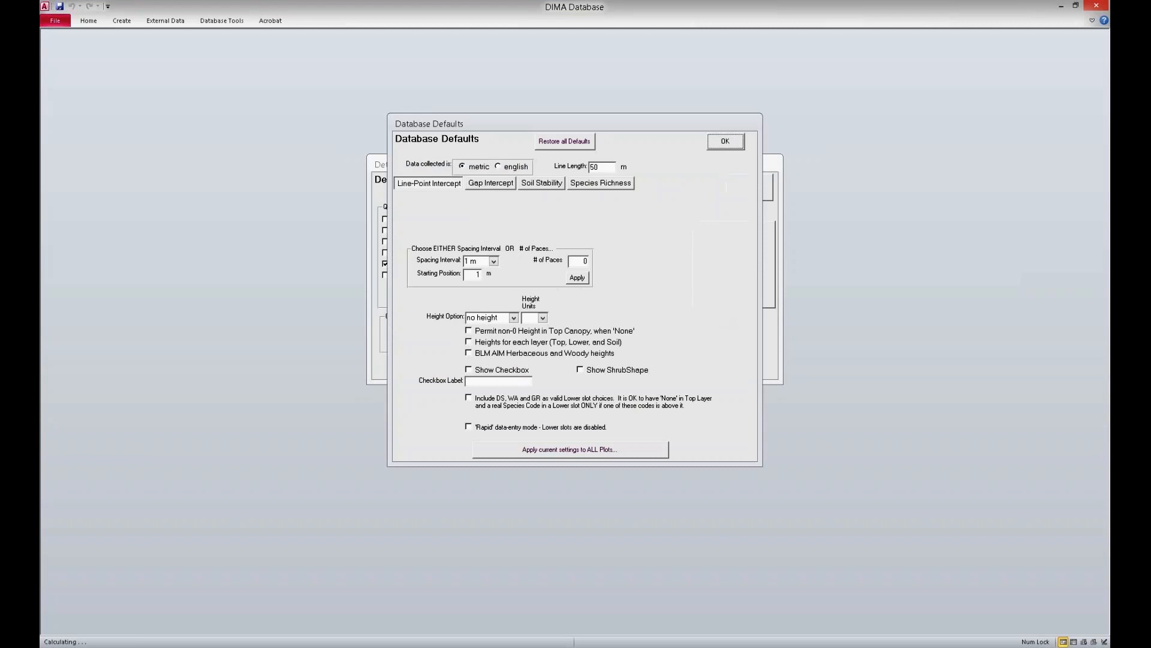
left_click(573, 168)
right_click(558, 161)
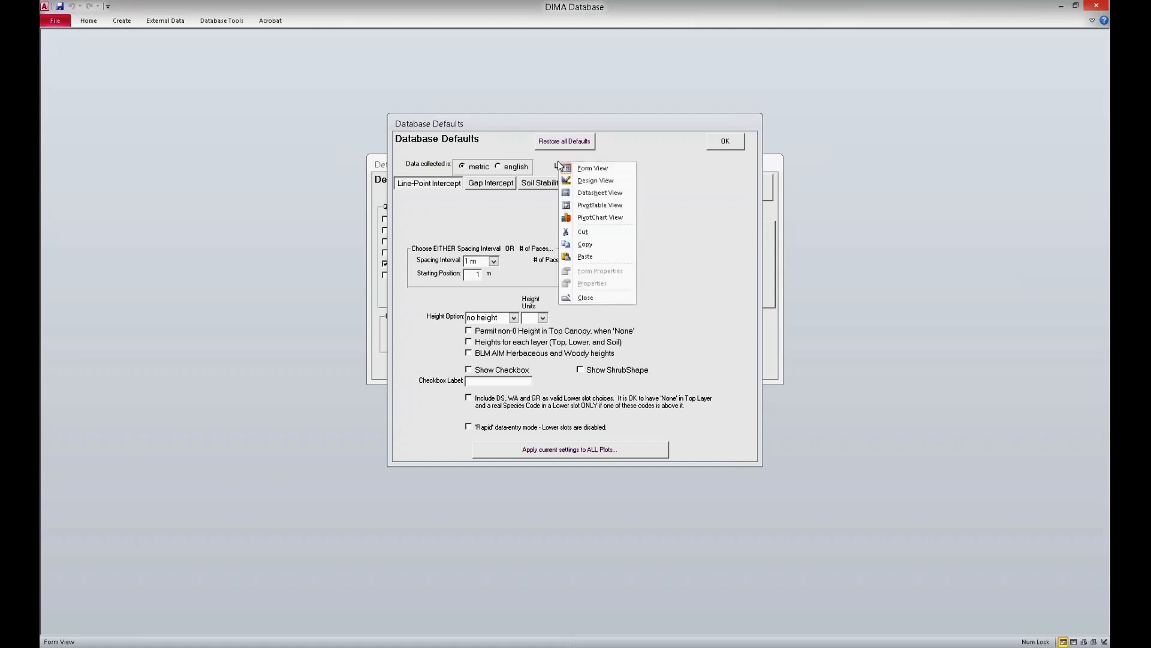
left_click(629, 145)
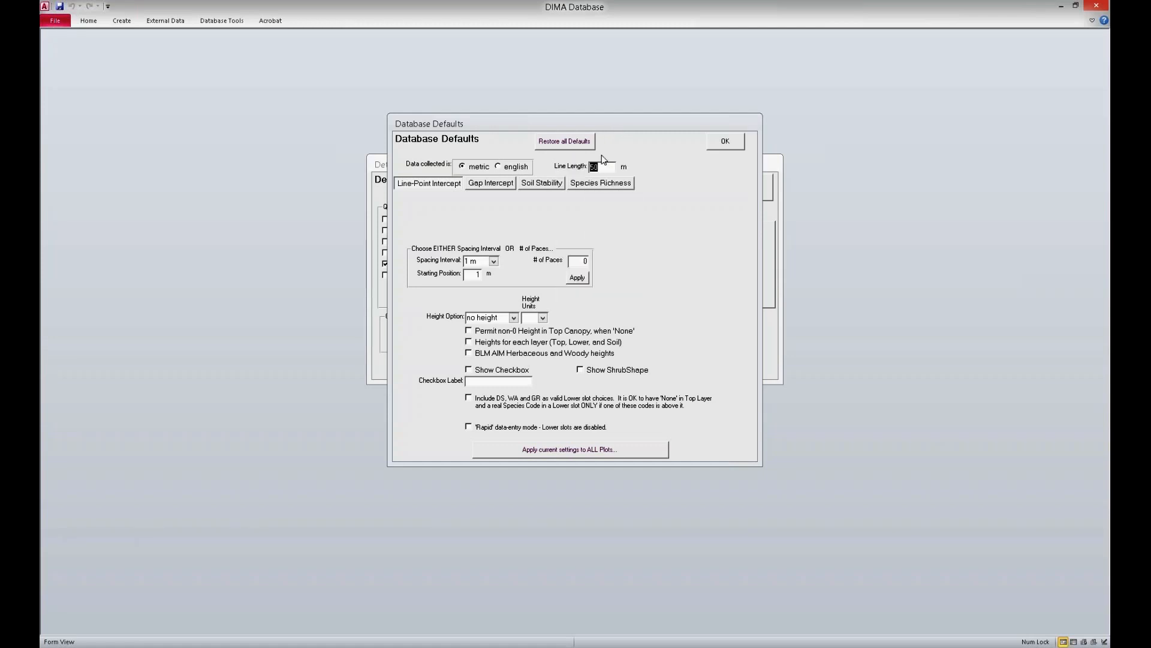
left_click(591, 167)
double_click(594, 168)
key("Num_Lock")
type("25")
Step: Set the Line-Point Intercept spacing interval to 50 cm and the starting position to 0.5 m
left_click(494, 260)
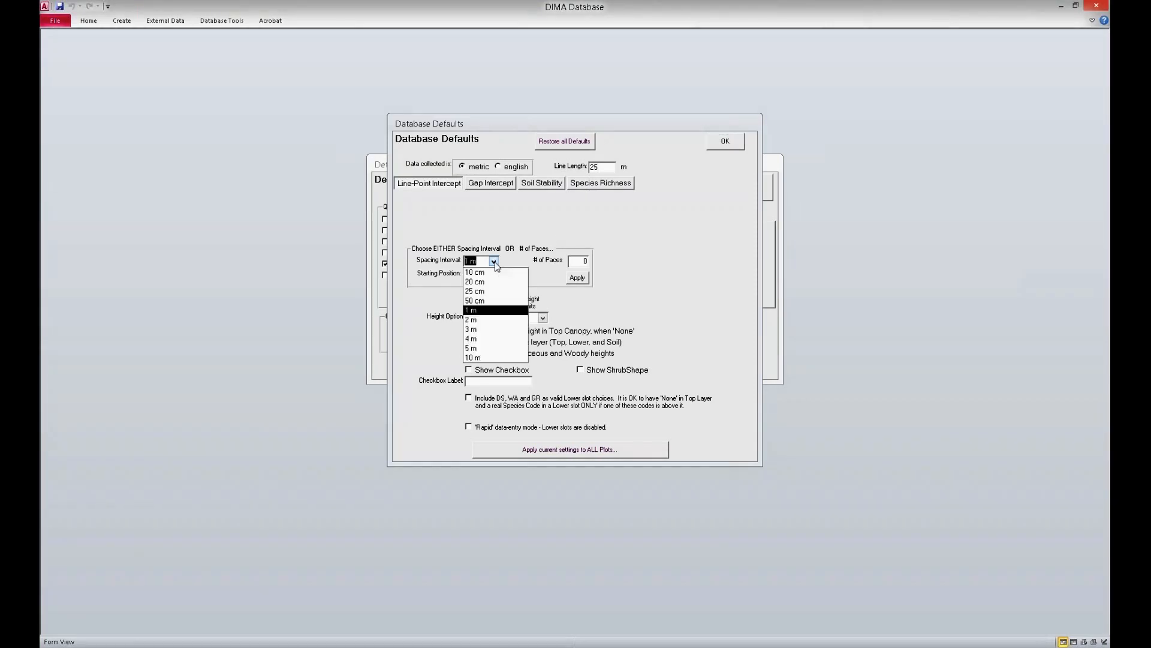
left_click(467, 300)
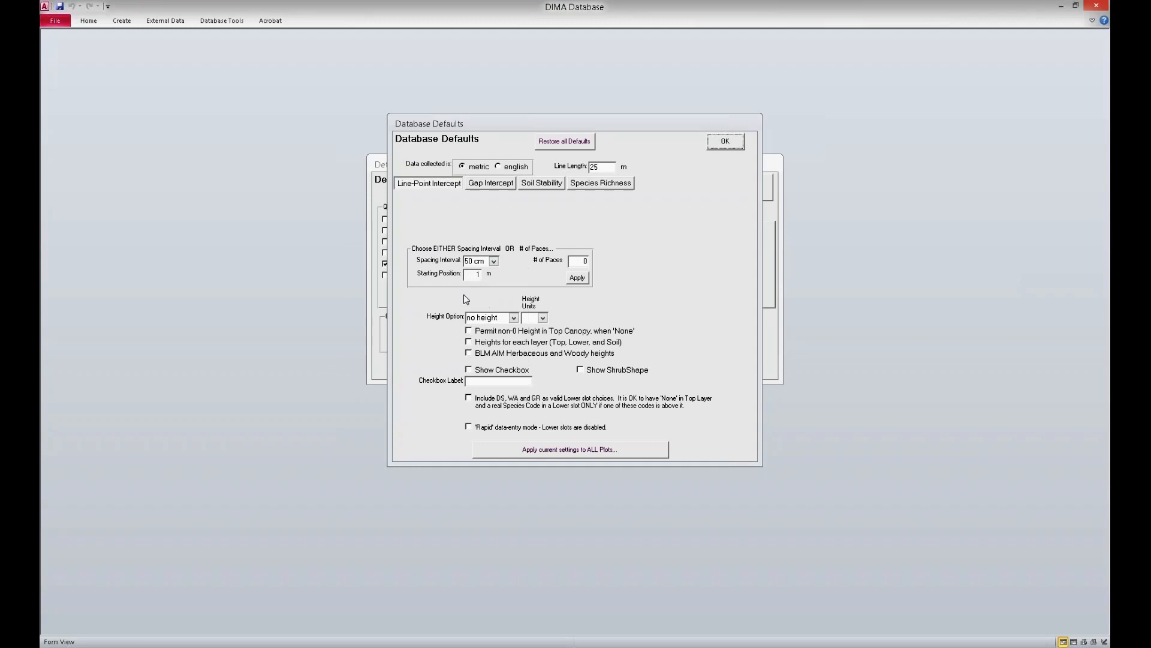
double_click(477, 275)
key("BackSpace")
key("Tab")
Step: Set the Line-Point Intercept height option to every 5th and enable BLM AIM Herbaceous and Woody heights
left_click(514, 318)
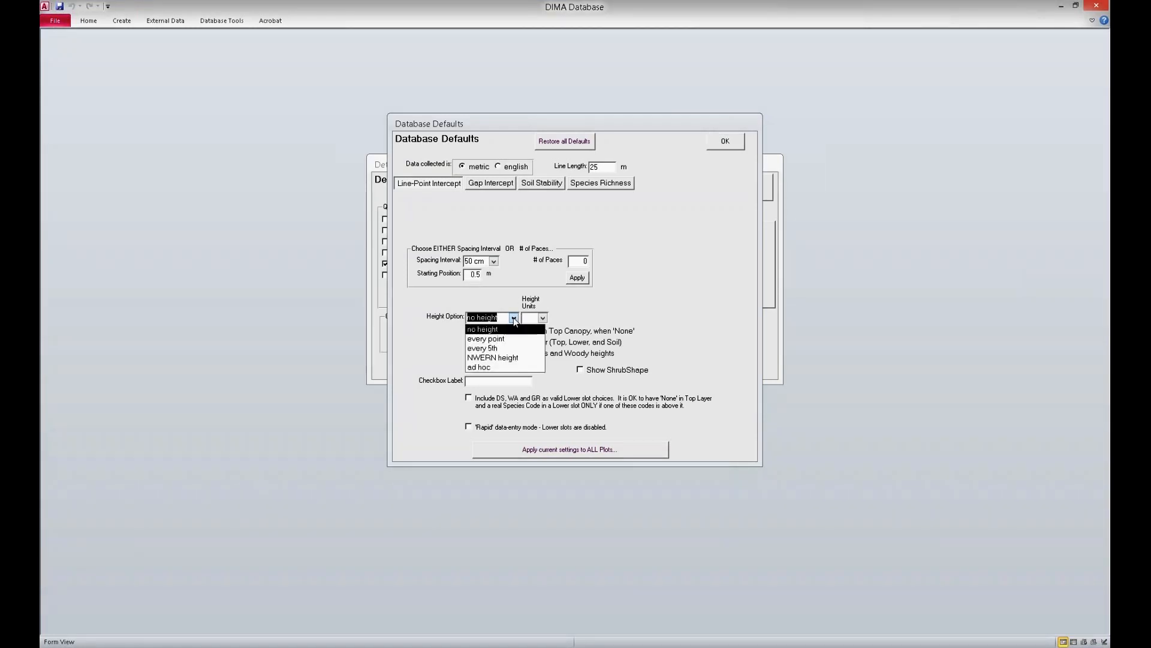
left_click(505, 348)
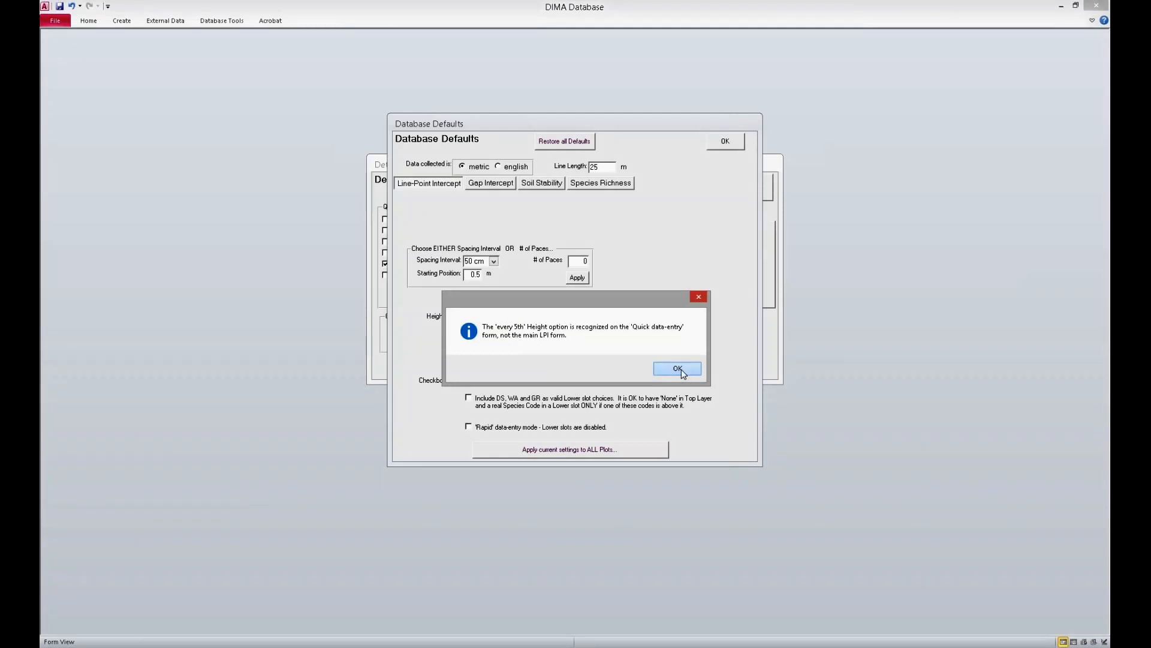
left_click(679, 369)
left_click(469, 353)
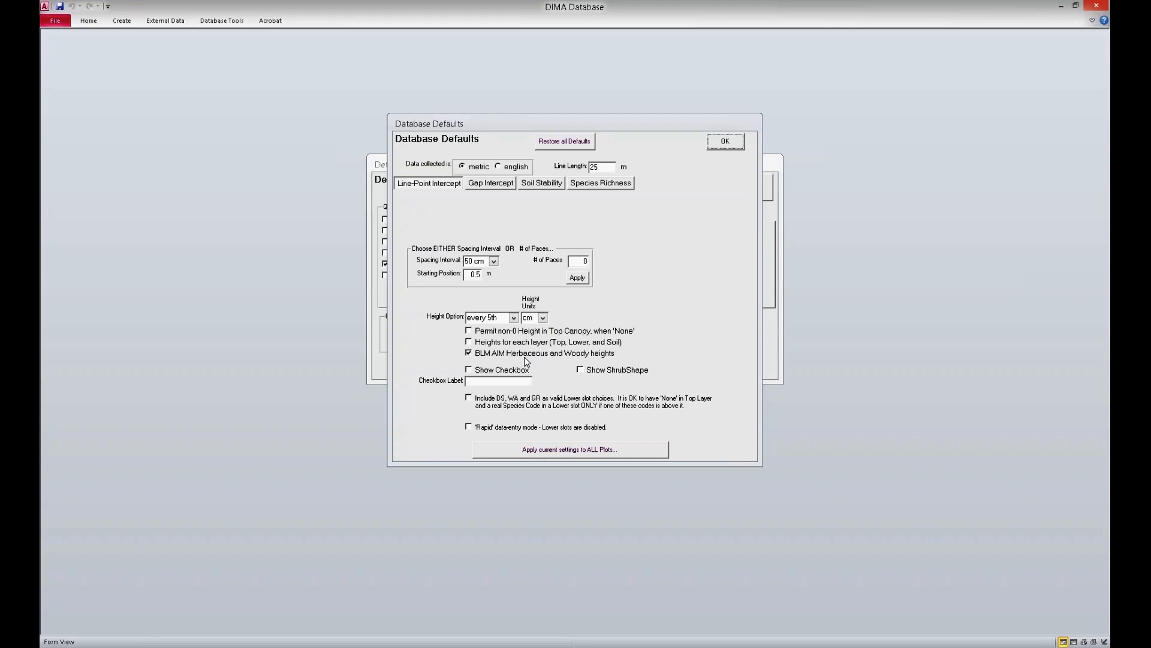
Step: Show the Line-Point Intercept checkbox labelled "standing dead plant" and enable Show ShrubShape
left_click(474, 370)
left_click(475, 382)
type("standing de")
type("ad plant")
left_click(580, 370)
Step: Set the Gap Intercept data to be collected to Canopy Gap only and view the Soil Stability defaults
left_click(482, 185)
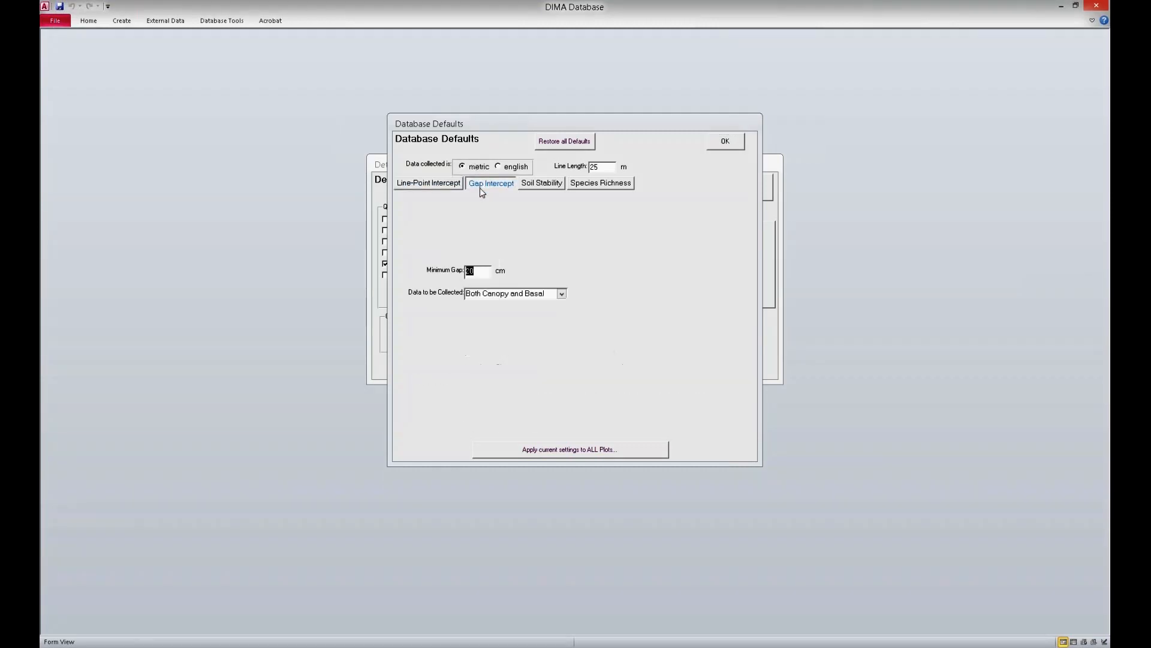
left_click(561, 294)
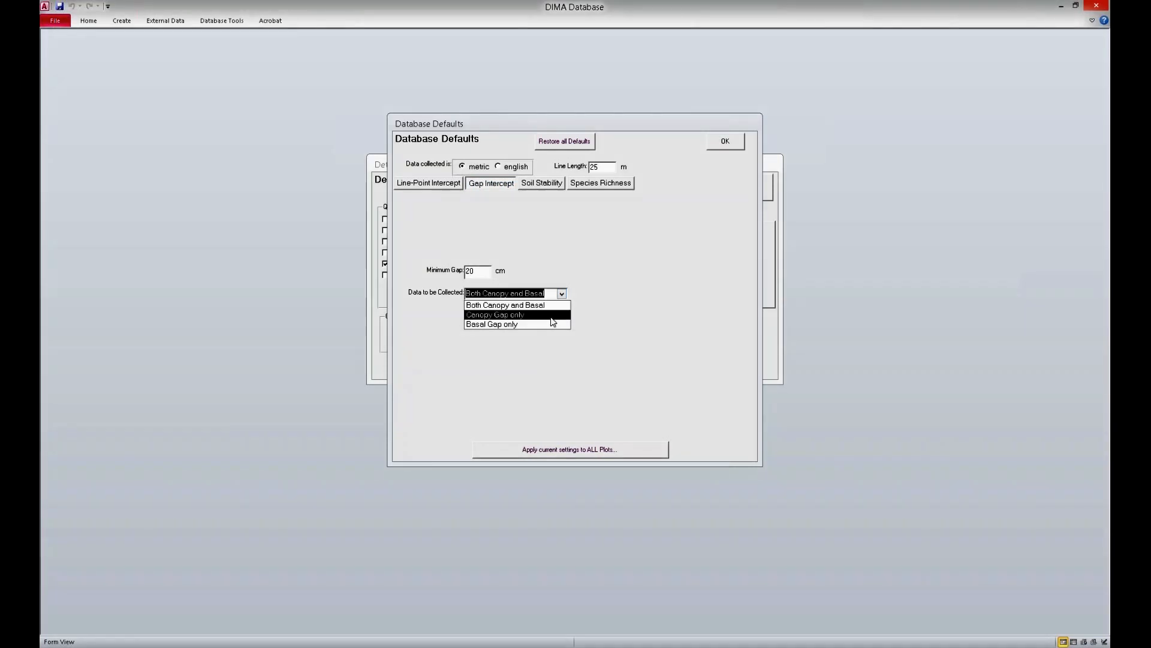
left_click(552, 315)
left_click(538, 188)
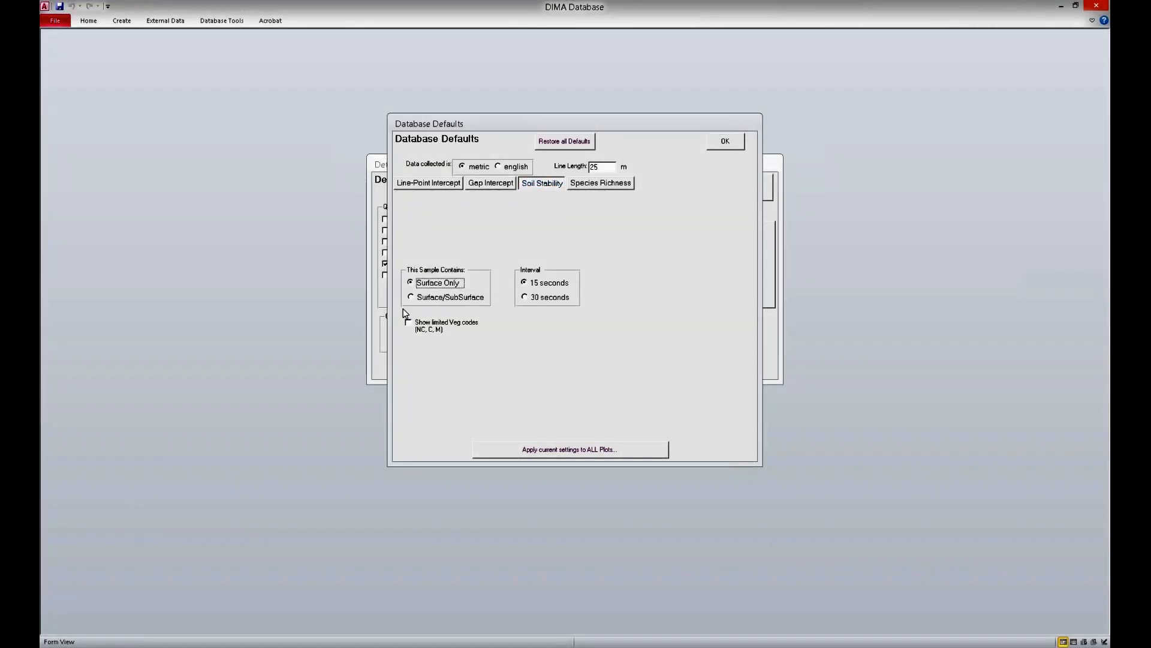
Step: Set the default Species Richness method to AIM
left_click(600, 186)
left_click(472, 351)
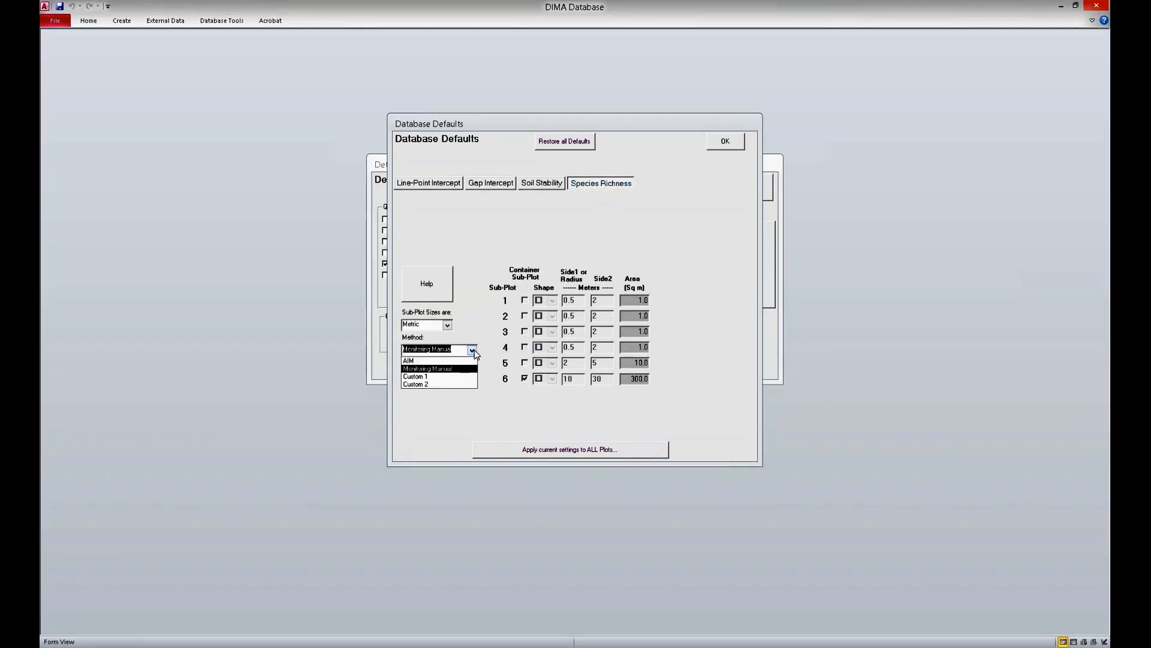
left_click(473, 362)
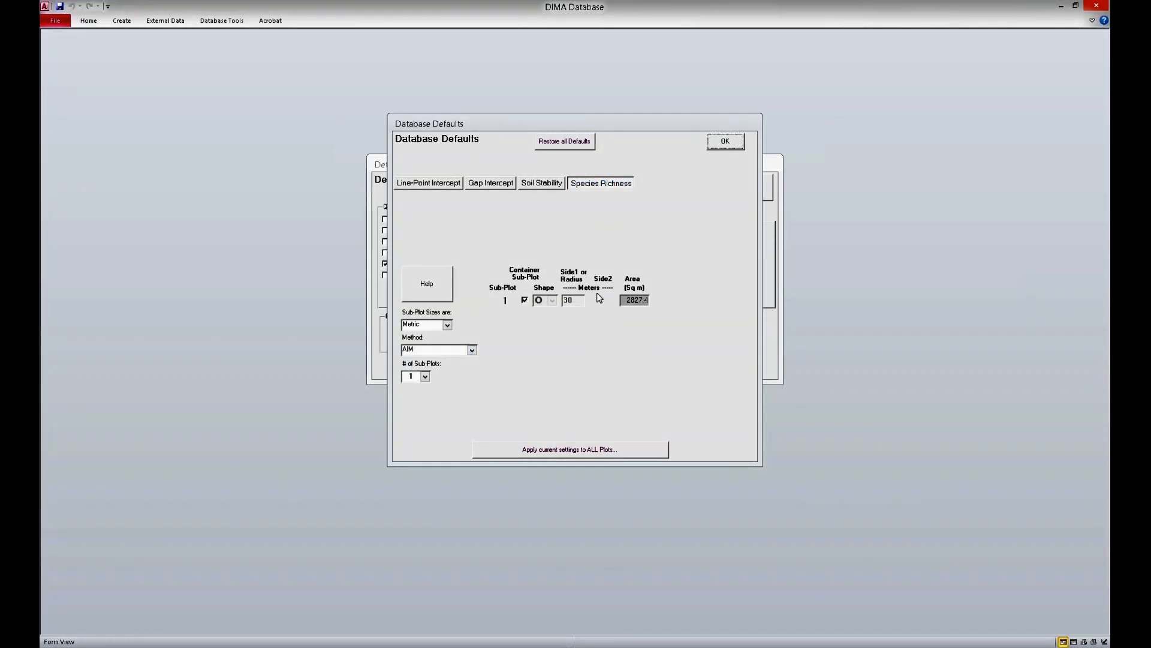
Step: Apply the current default settings to all plots and close the defaults and database content forms
left_click(598, 451)
left_click(626, 363)
left_click(620, 363)
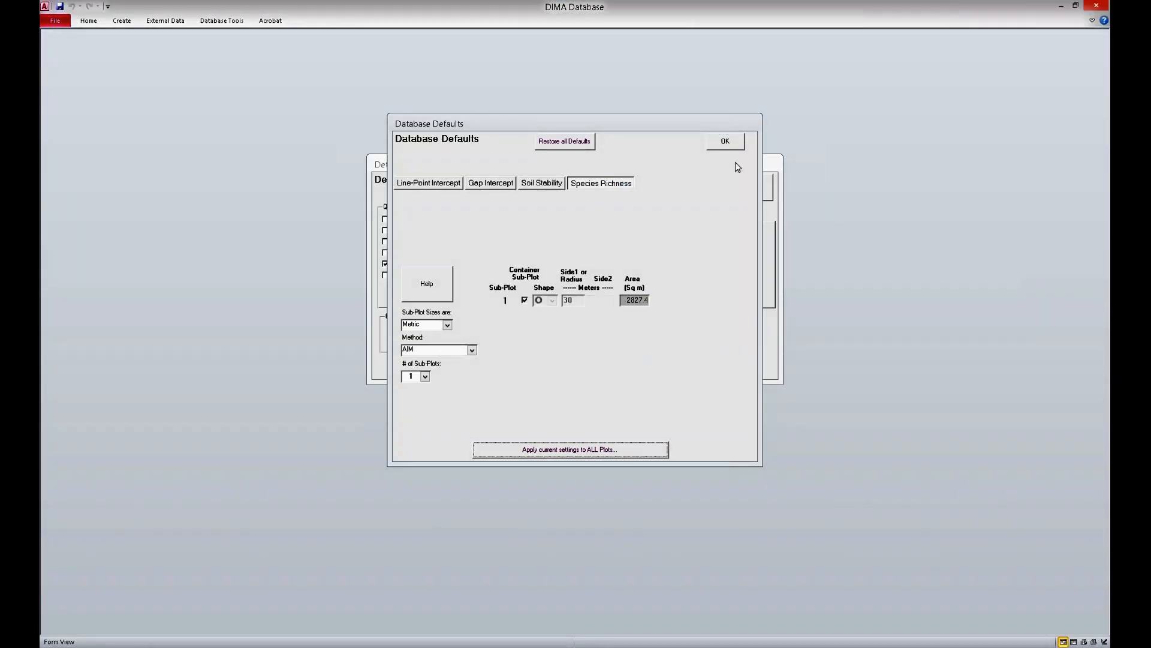
left_click(728, 144)
left_click(751, 186)
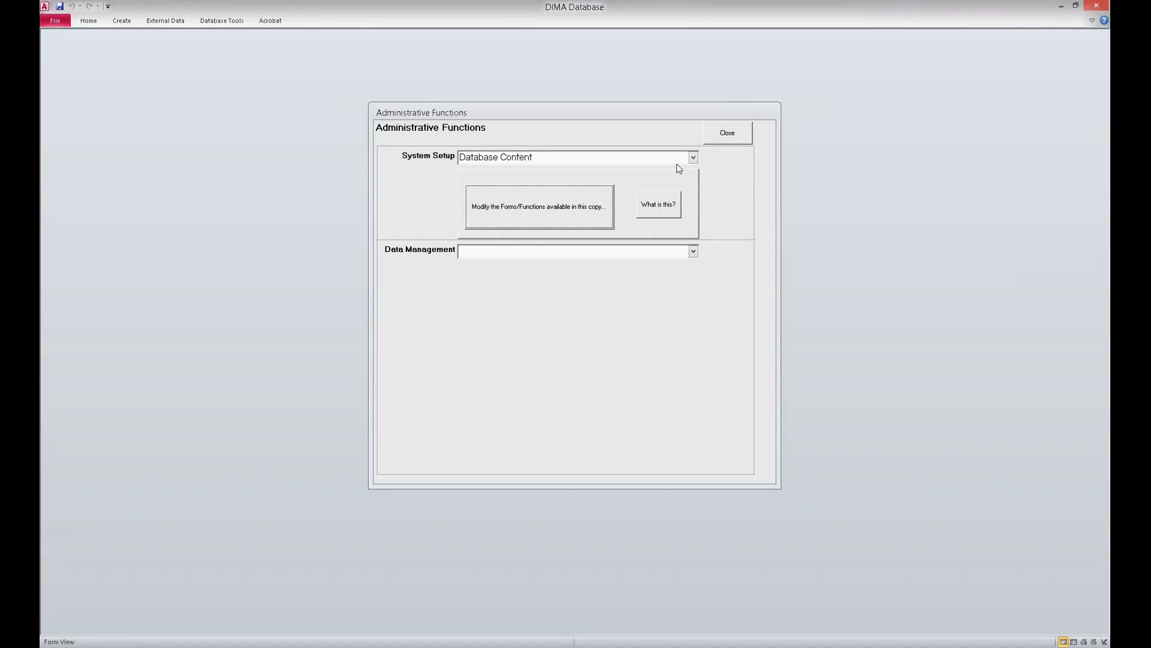
Step: In the LPI special codes selection, exclude the lower codes AM, DN, ER, HT and NT
left_click(693, 157)
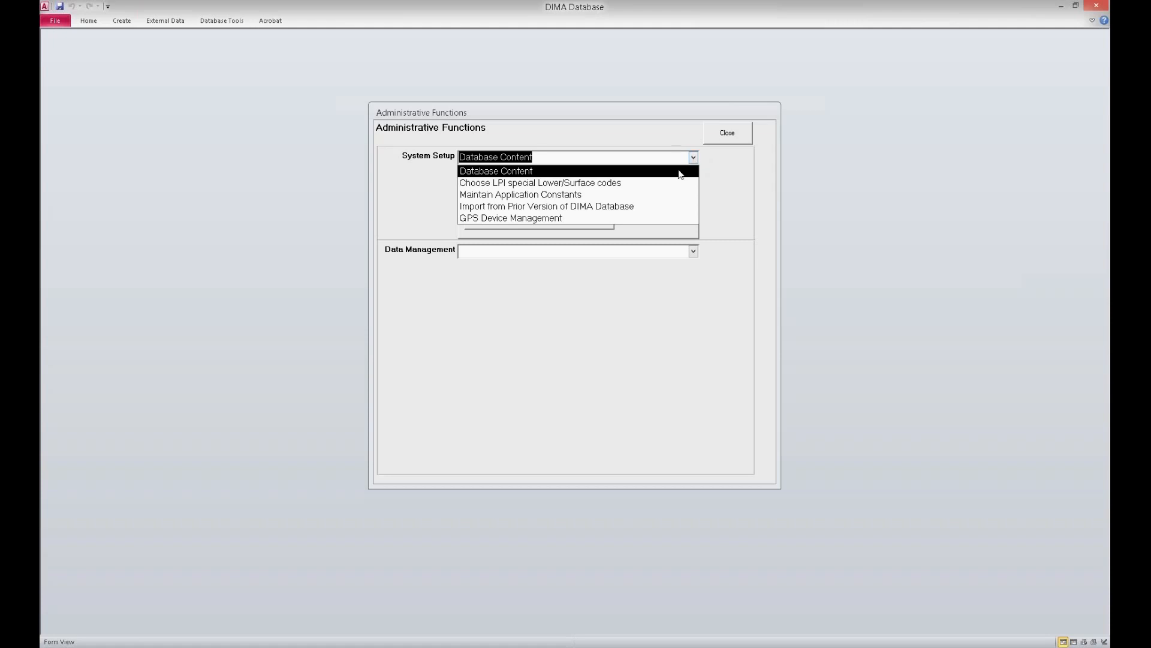
left_click(676, 183)
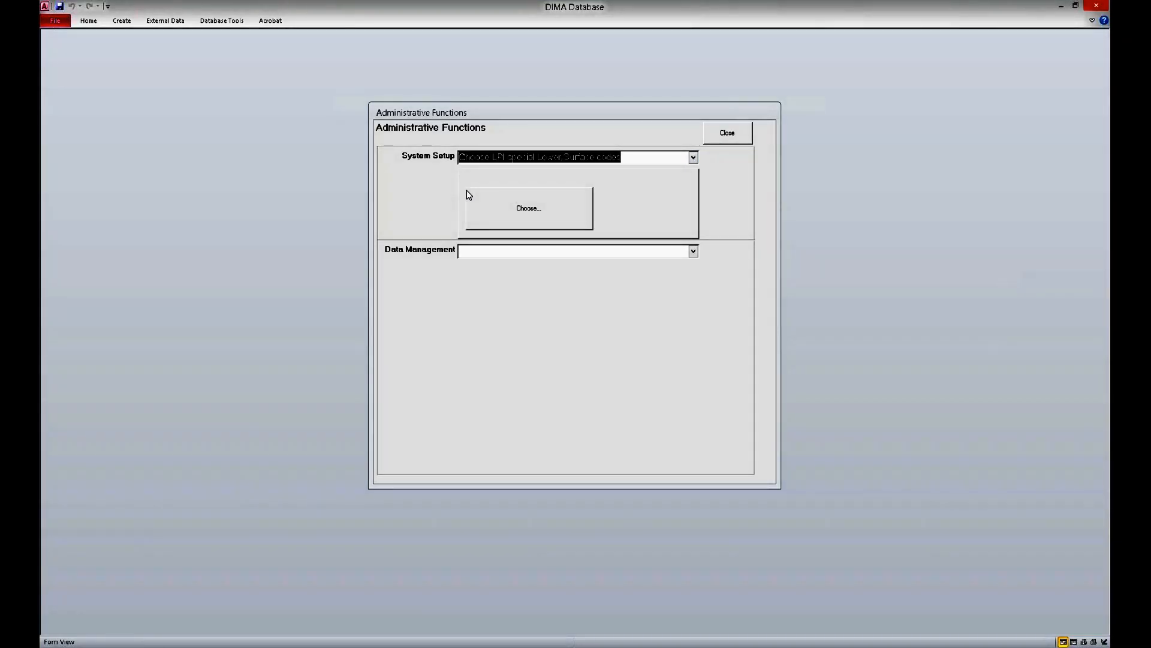
left_click(469, 195)
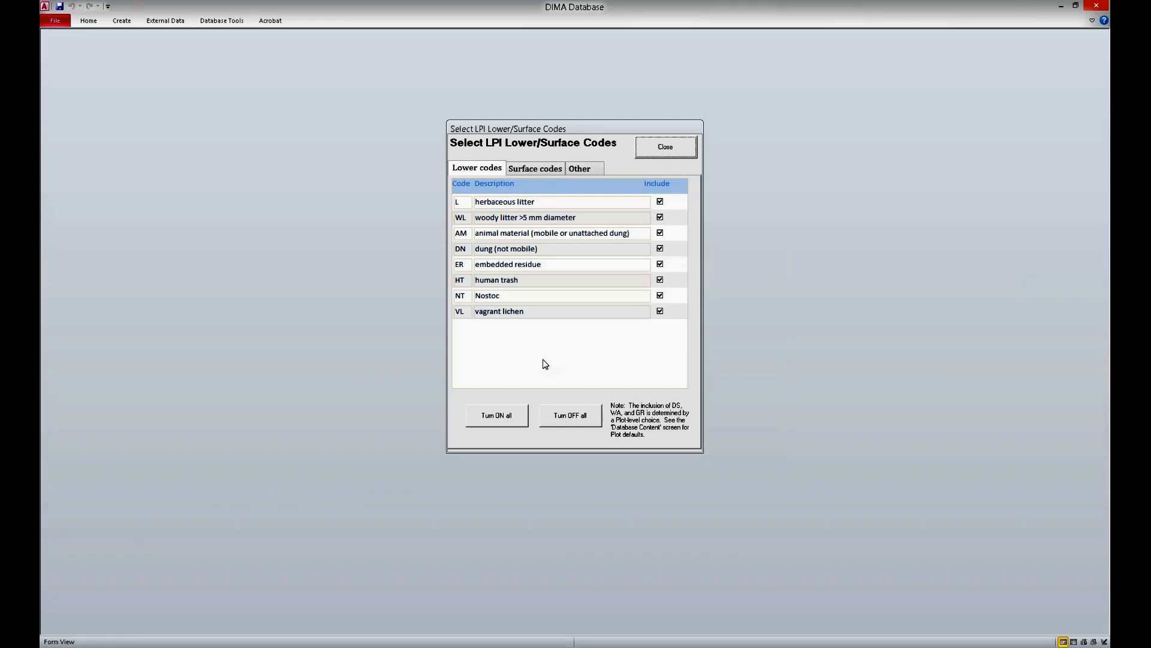
left_click(661, 234)
left_click(661, 248)
left_click(662, 268)
left_click(661, 280)
left_click(663, 280)
left_click(662, 280)
left_click(662, 297)
left_click(662, 312)
left_click(662, 310)
Step: Exclude aggregate soil/clods, cemented, fine gravel and gravel from the LPI surface codes
left_click(528, 172)
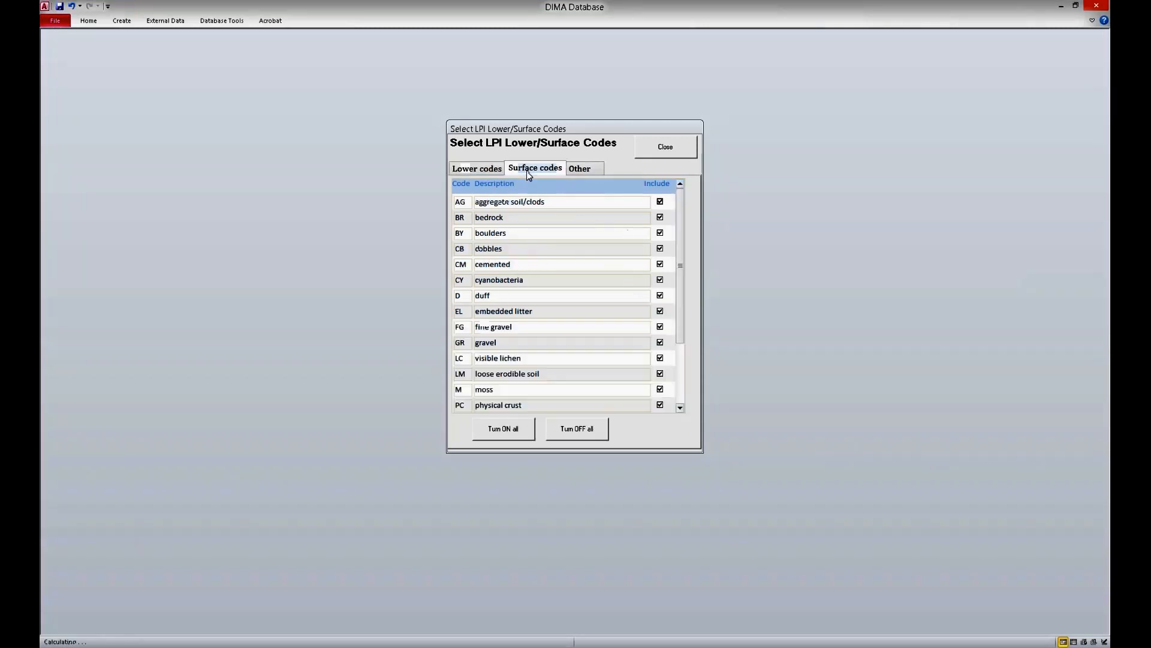
left_click(660, 202)
left_click(661, 217)
left_click(661, 218)
left_click(663, 265)
left_click(662, 313)
left_click(662, 313)
left_click(661, 328)
left_click(662, 343)
Step: Include gravel in the surface codes again and exclude loose erodible soil and physical crust
left_click_drag(679, 301, 678, 354)
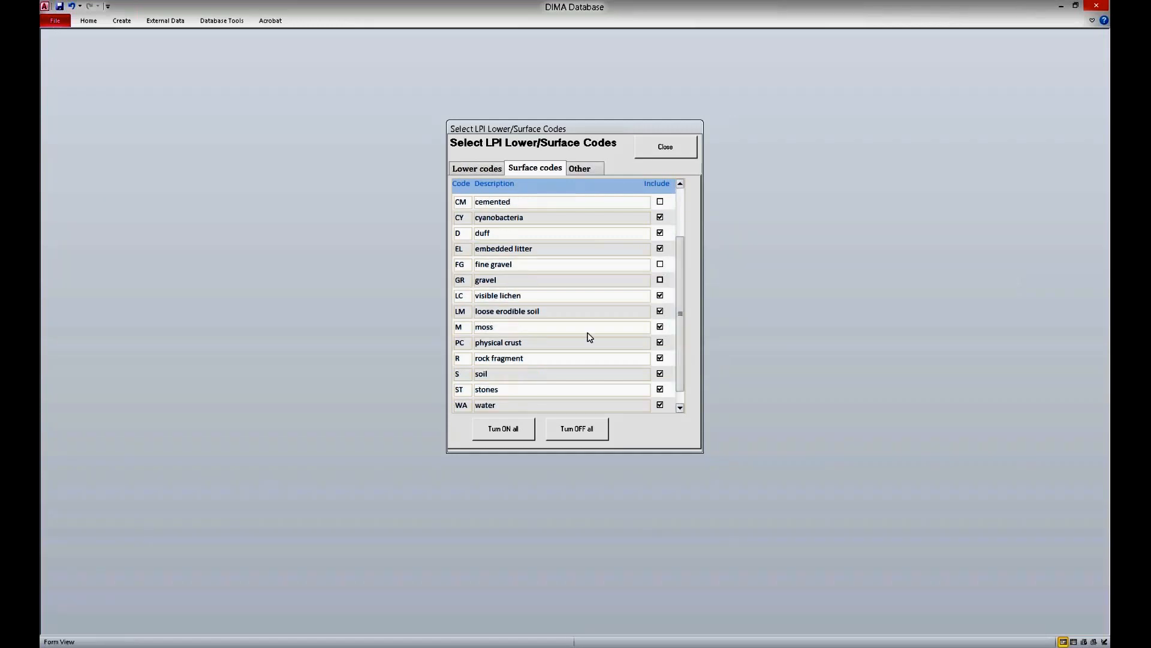
left_click(662, 281)
left_click(662, 296)
left_click(660, 296)
left_click(661, 311)
left_click(660, 342)
Step: Review the Other, Surface and Lower code lists, then close the administrative forms to return to the main menu
left_click(604, 171)
left_click(536, 169)
left_click(483, 169)
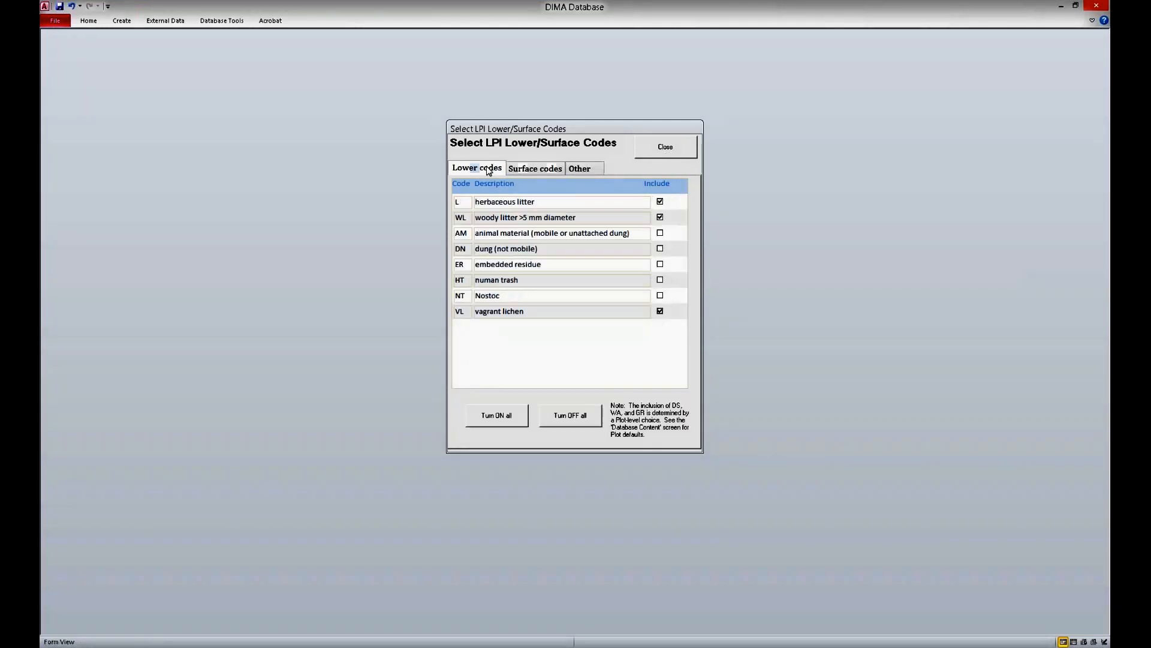
left_click(687, 150)
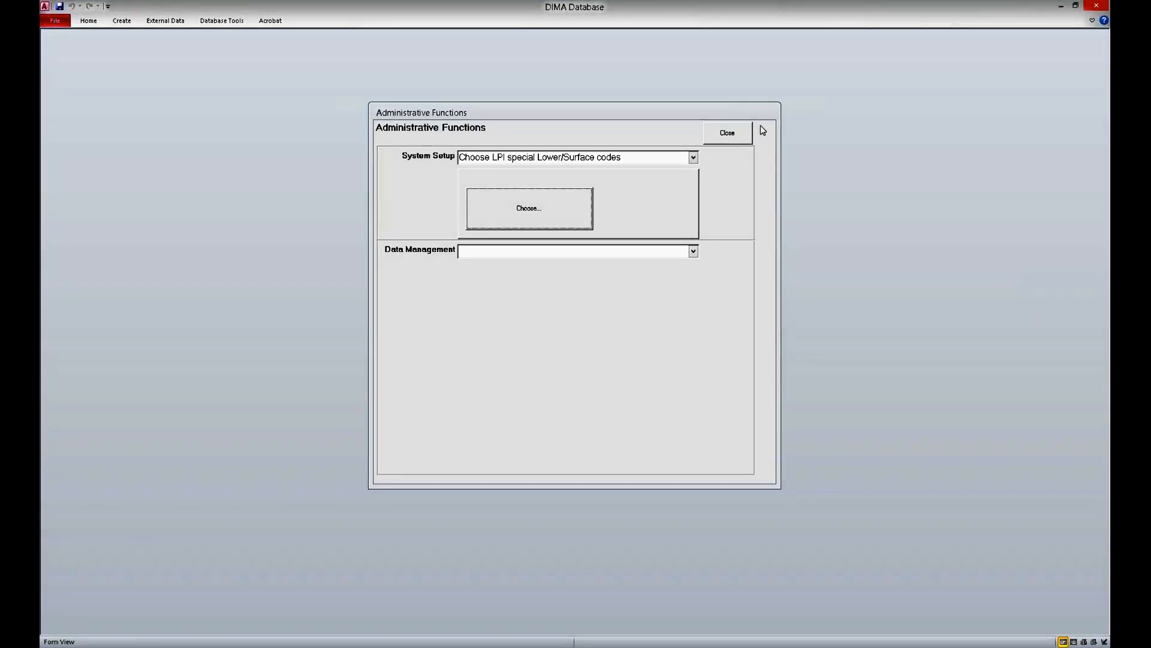
left_click(734, 141)
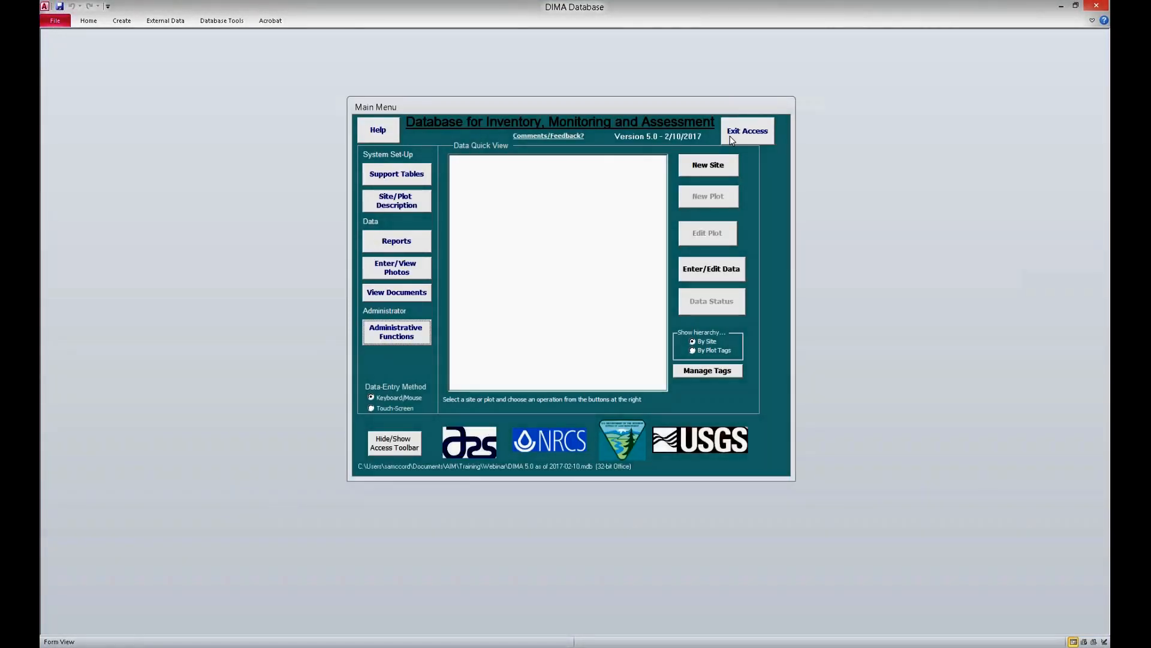
Step: Review the support tables for the Master Species List, Ecological Sites and People, closing each and returning to the main menu
left_click(427, 179)
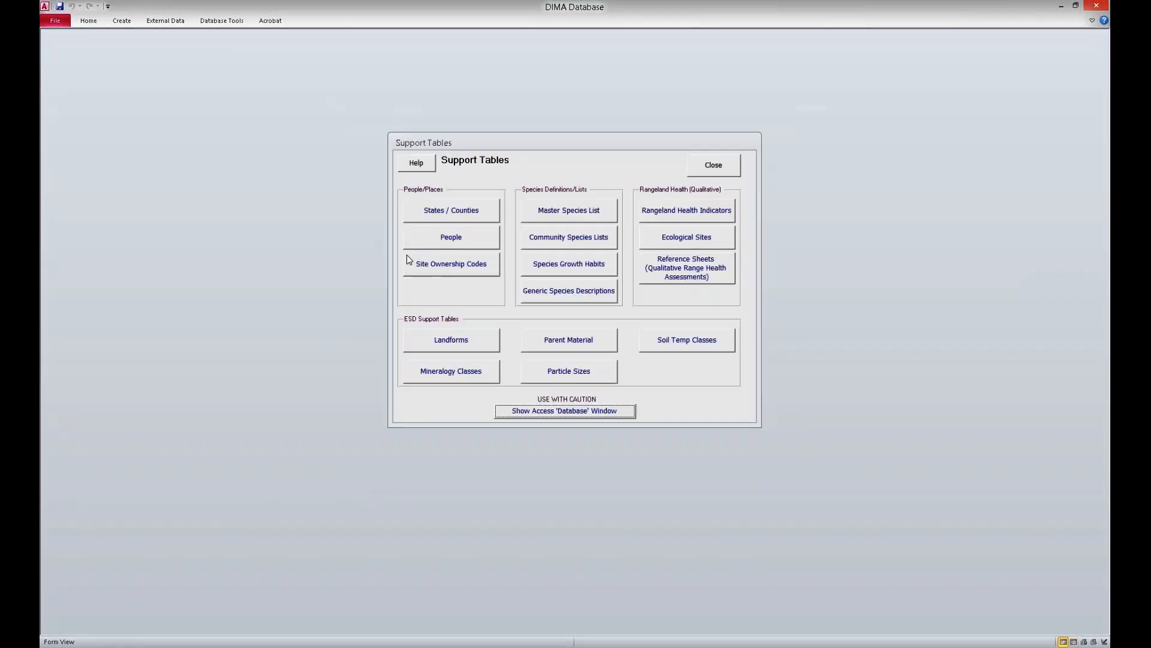
left_click(591, 213)
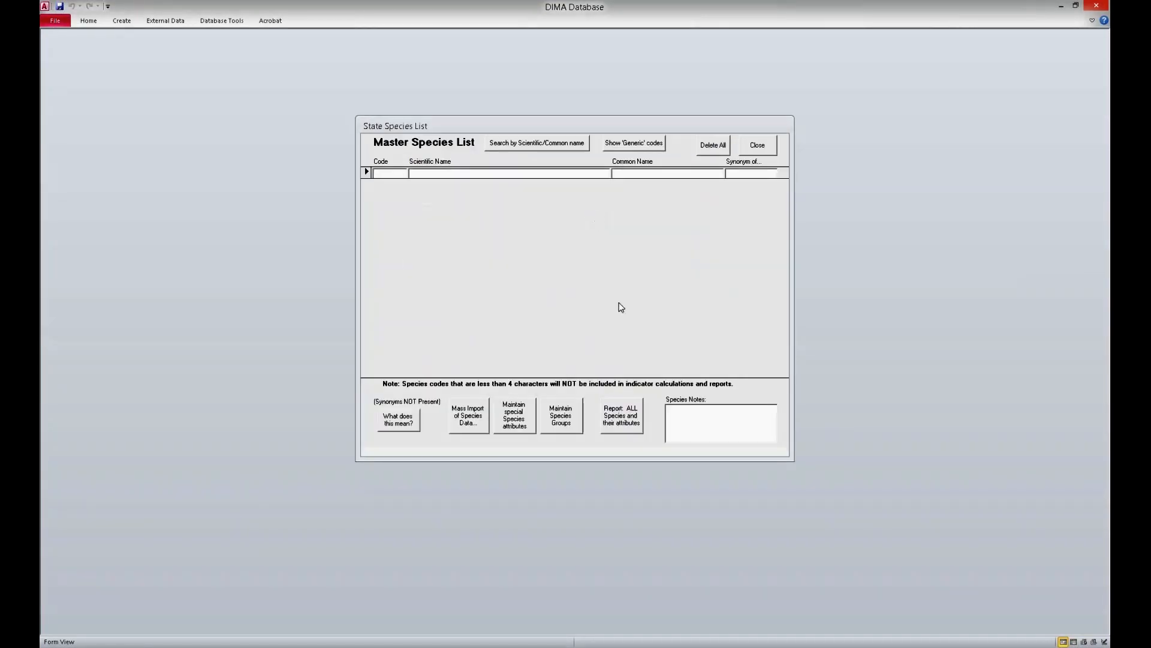
left_click(756, 145)
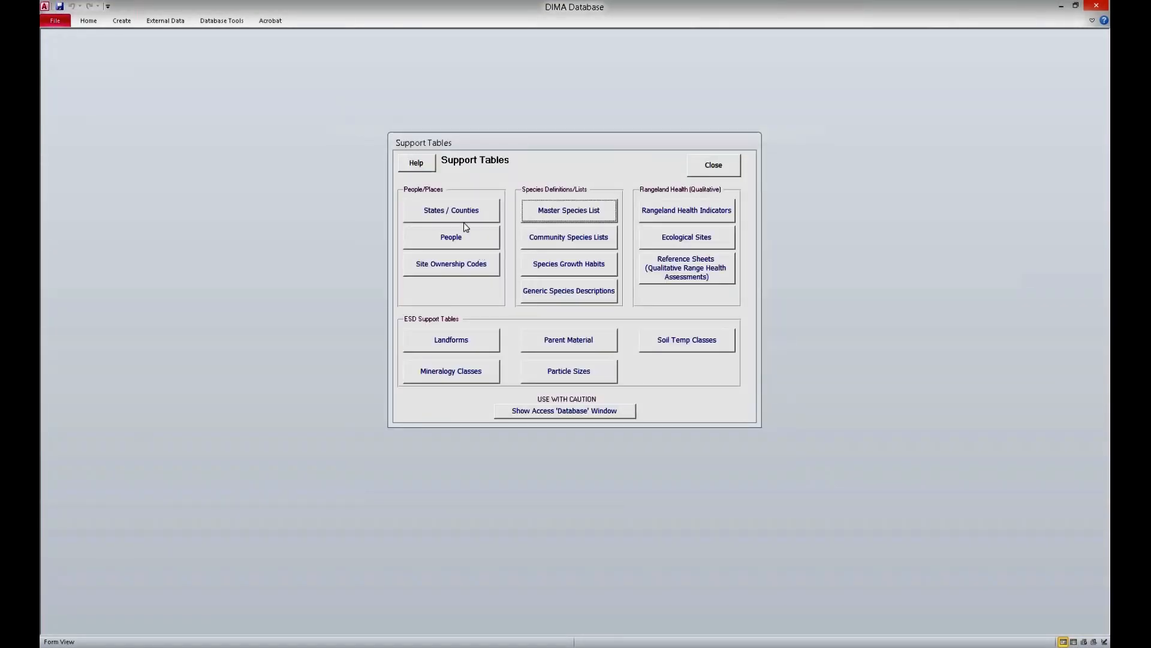
left_click(671, 234)
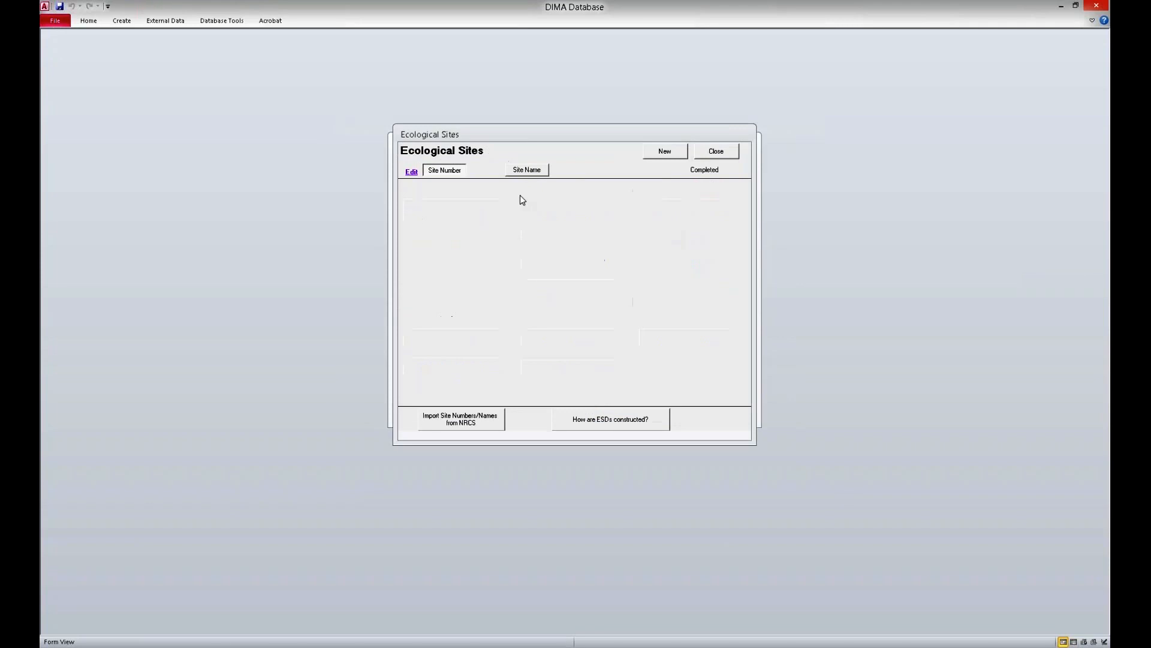
left_click(734, 152)
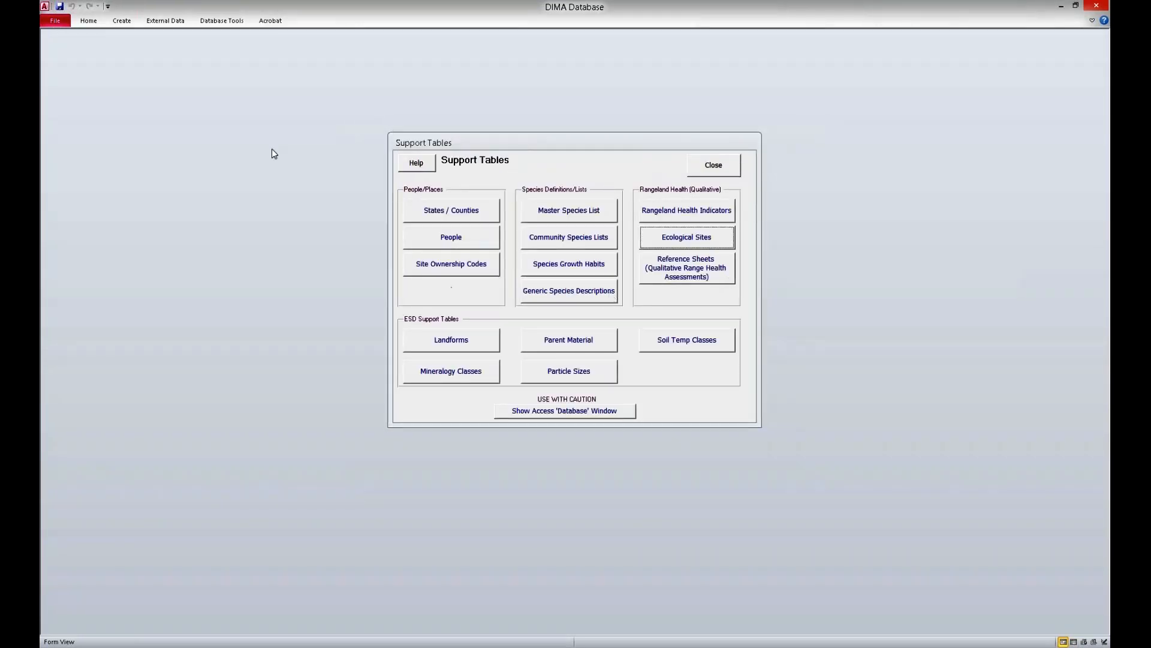
left_click(480, 240)
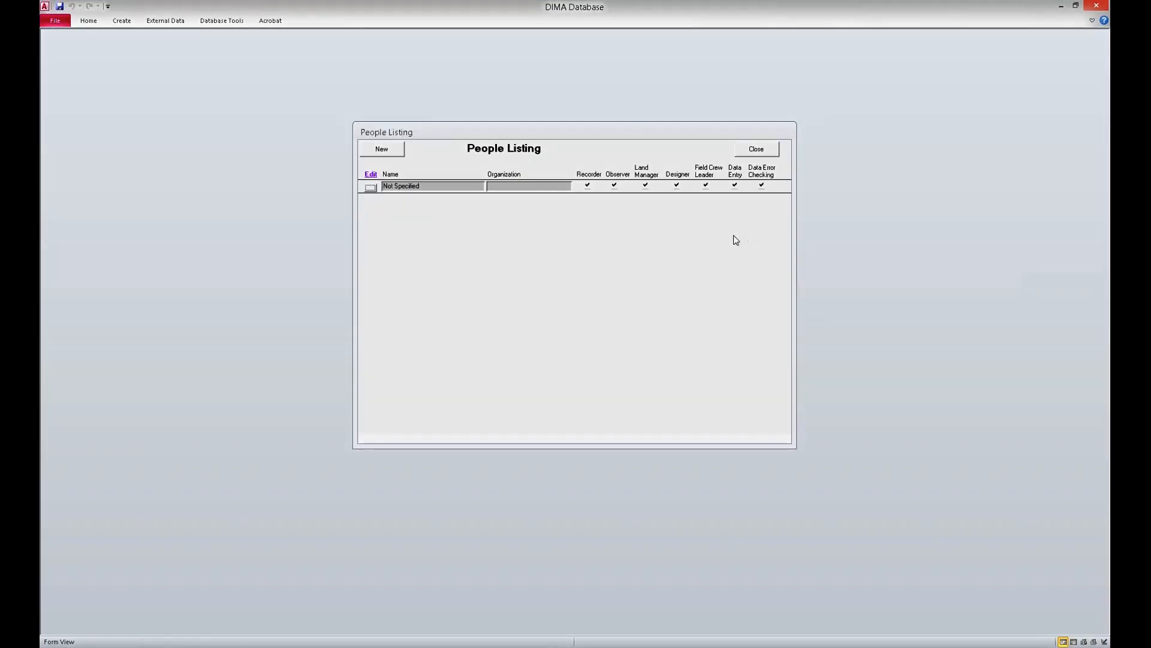
left_click(762, 150)
left_click(725, 168)
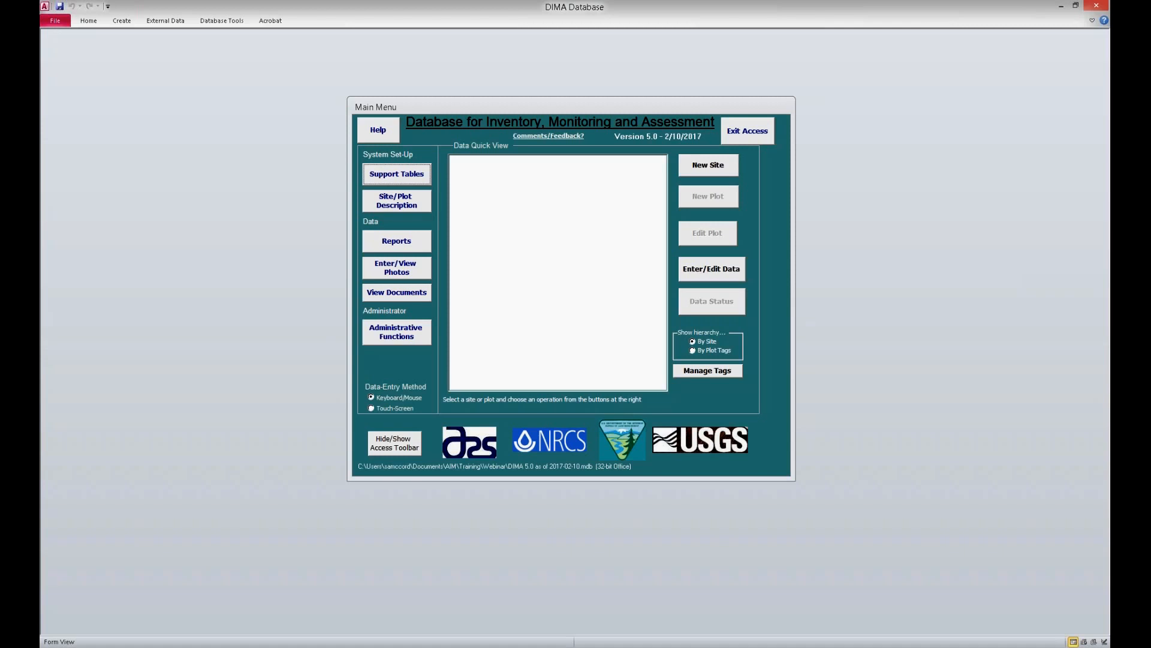
Step: Create a new site with both the Site ID and Site Name set to Demo
left_click(709, 165)
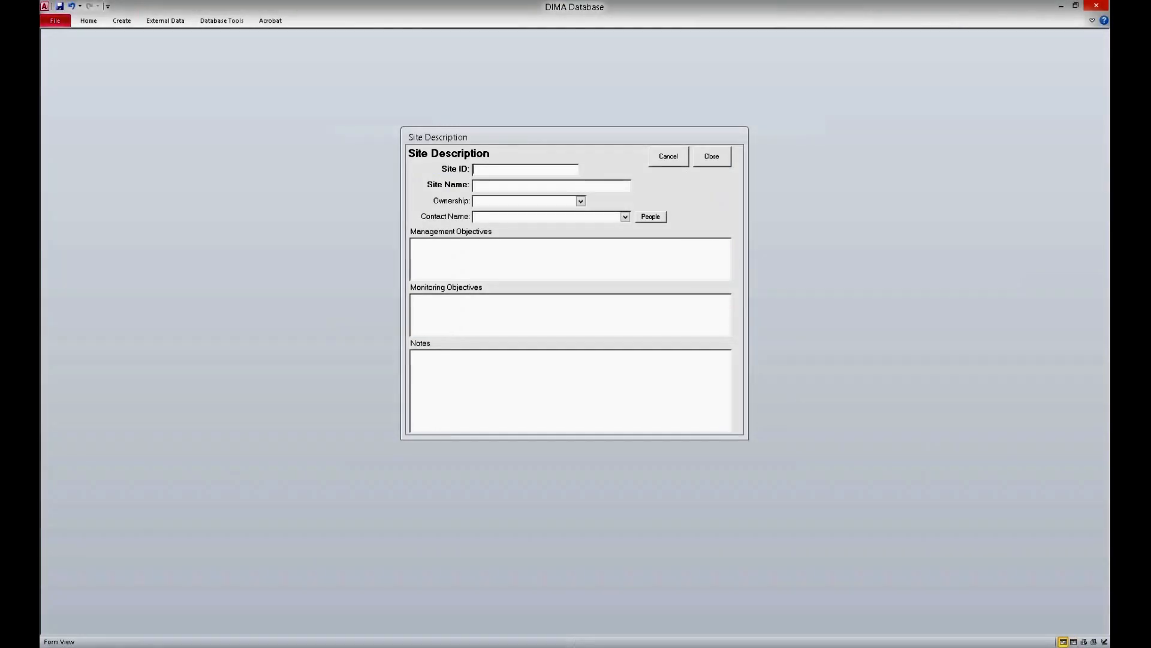
type("DemoDemo")
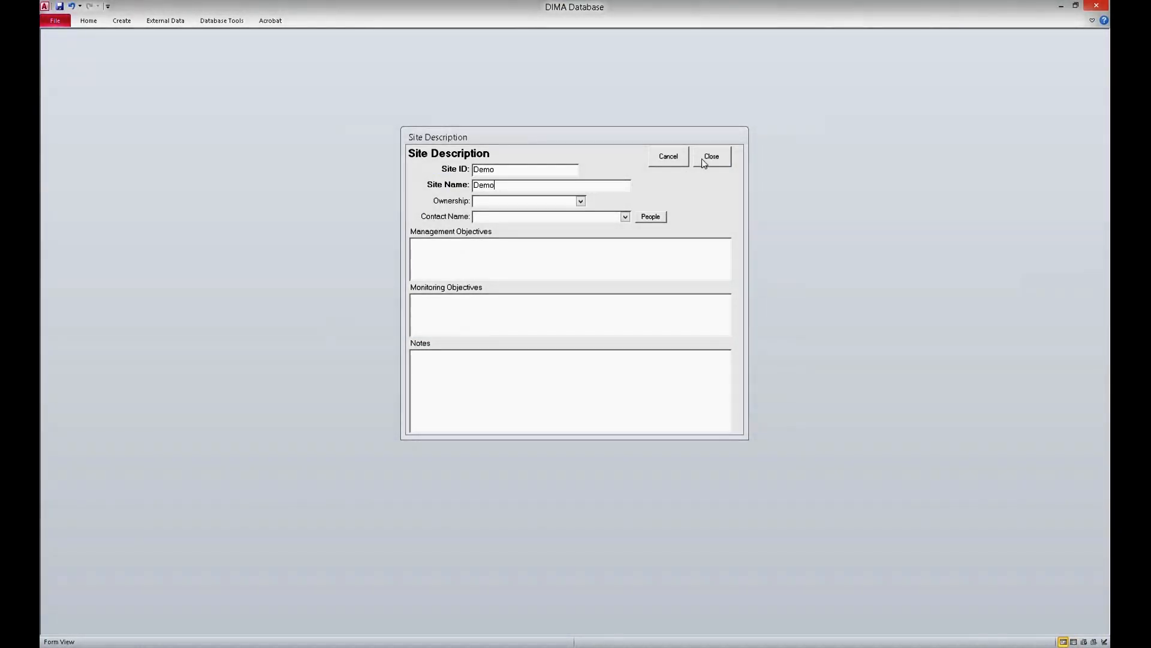
left_click(711, 158)
Step: Create a new plot with three lines under the Demo site, using Demo-1 as the Plot ID and 4/12/2017 as the establishment date
left_click(495, 161)
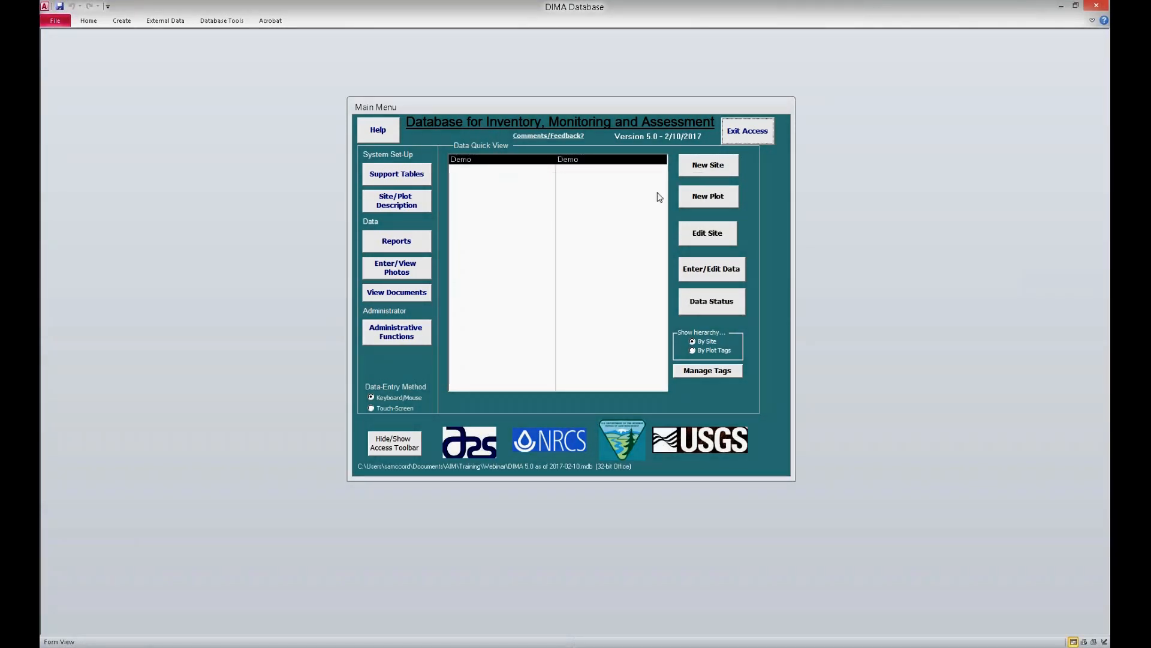
left_click(715, 199)
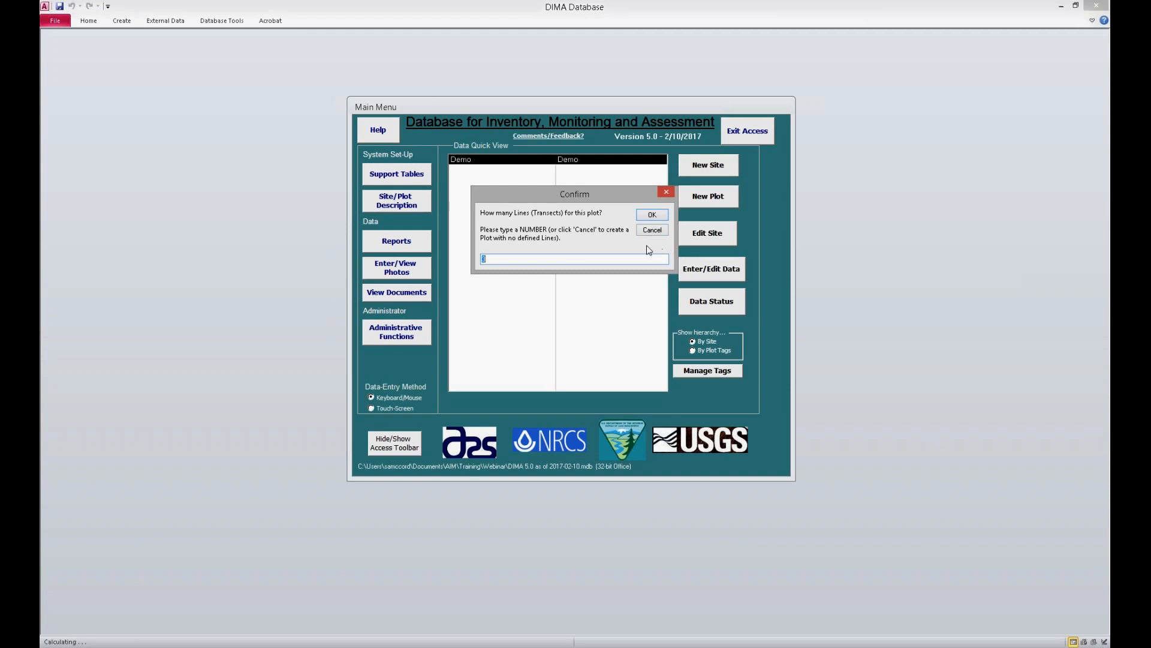
left_click(661, 216)
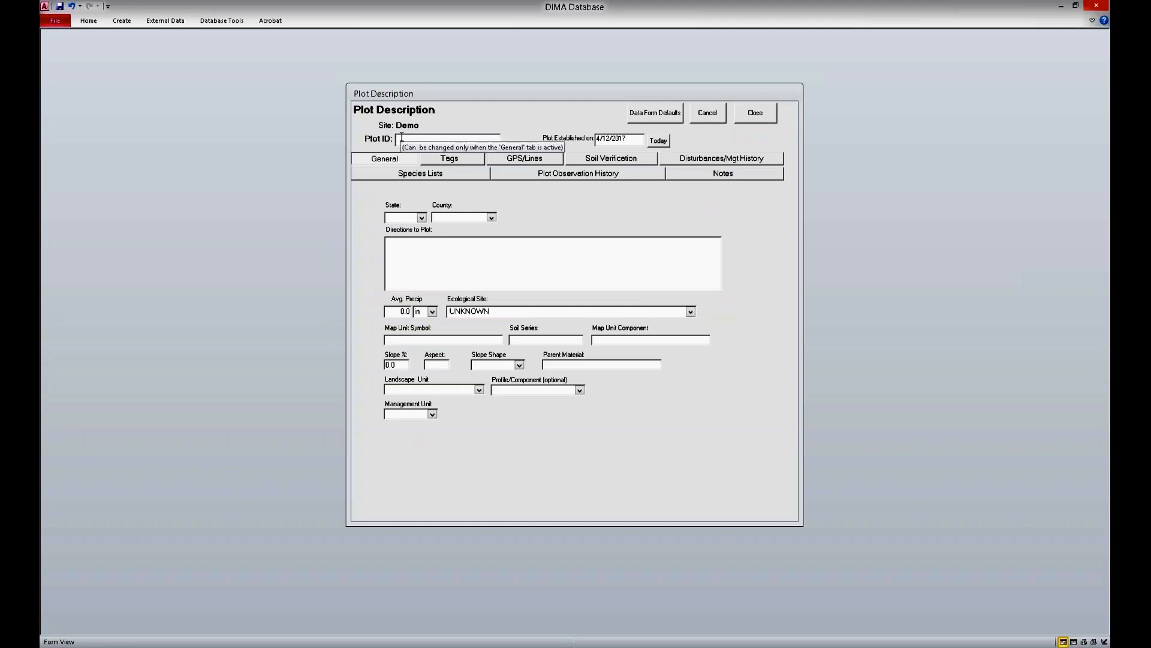
type("Demo")
key("BackSpace")
type("-1")
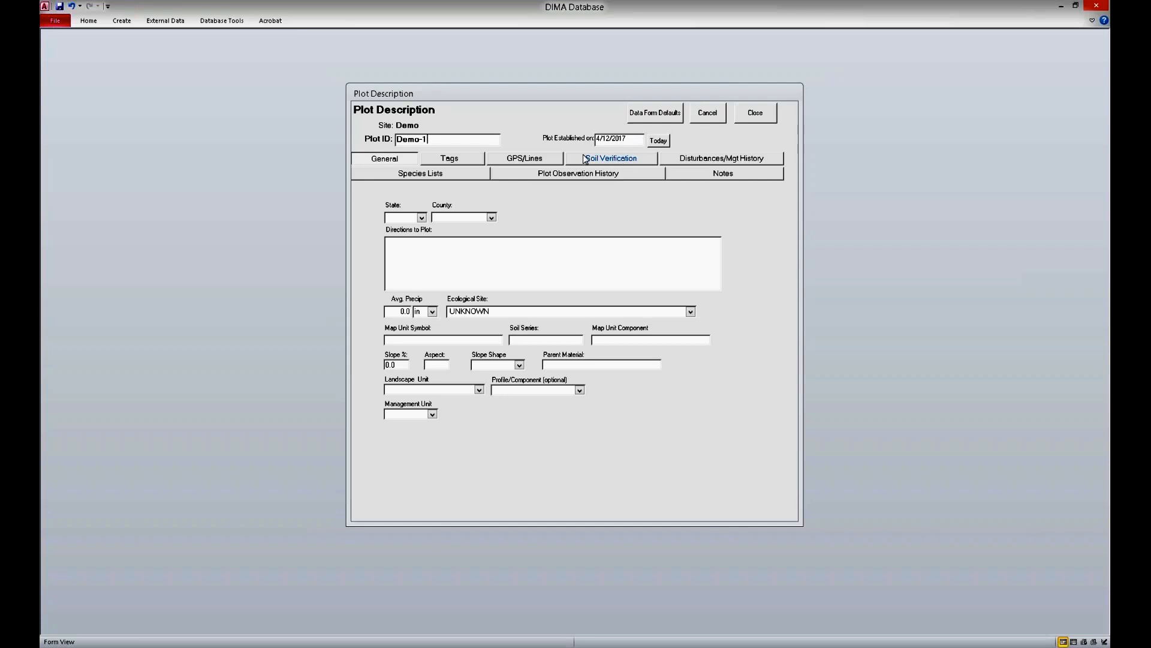
left_click_drag(601, 138, 628, 138)
left_click(628, 138)
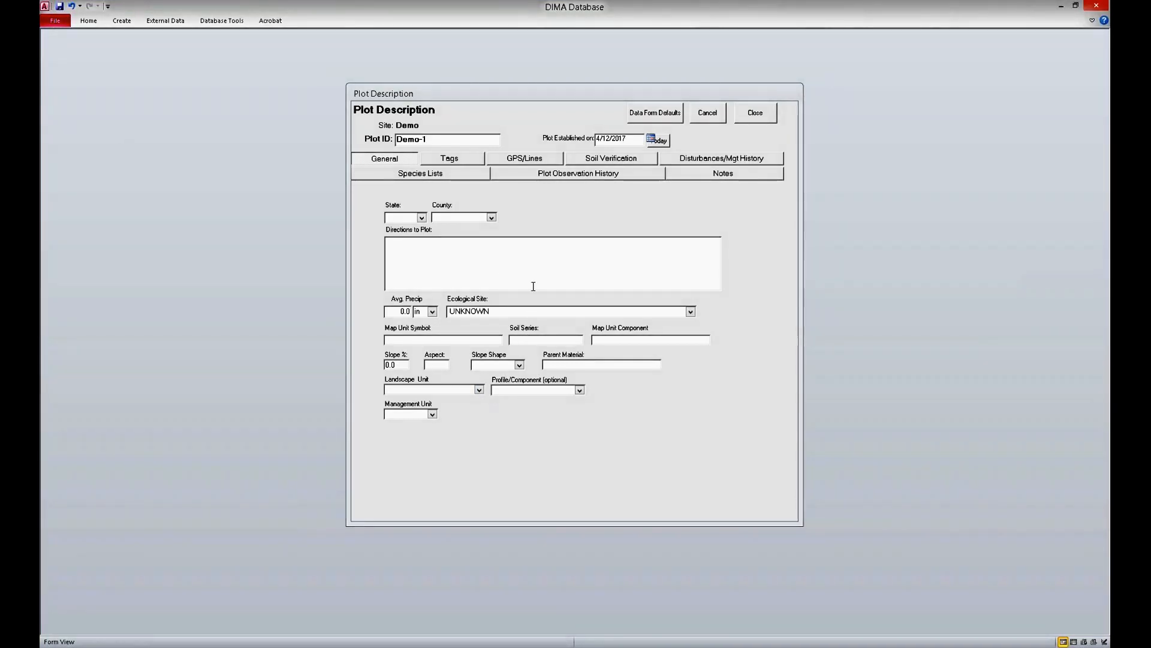
Step: Examine the plot's GPS/Lines, Soil Verification and Disturbances/Mgt History sections
left_click(525, 158)
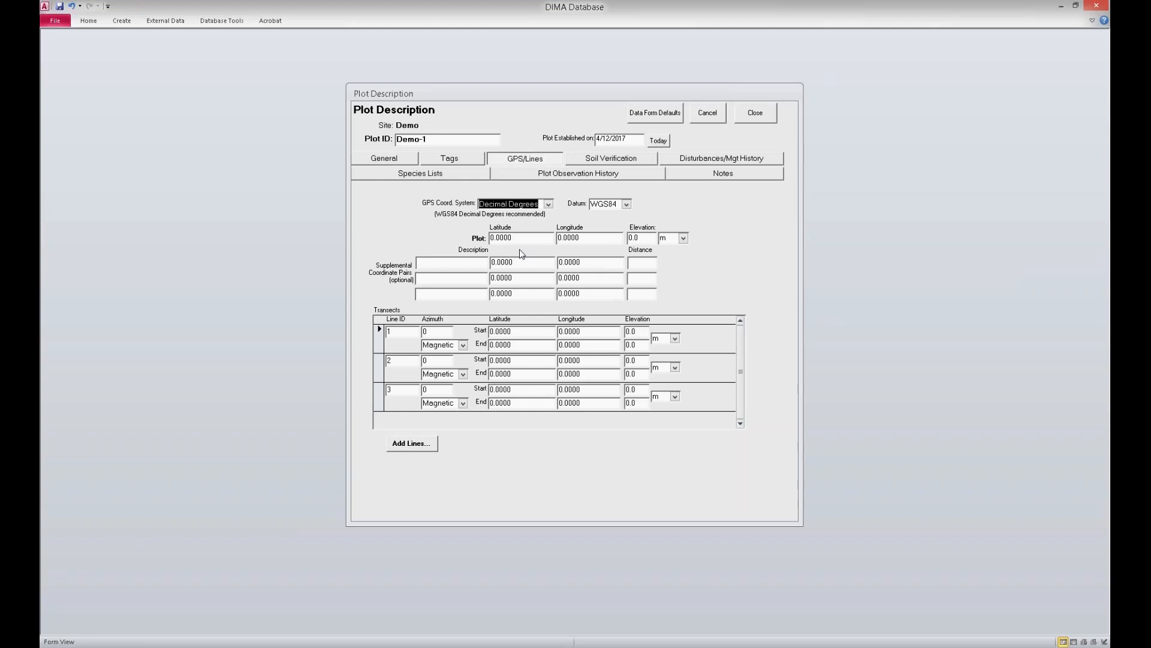
left_click(600, 163)
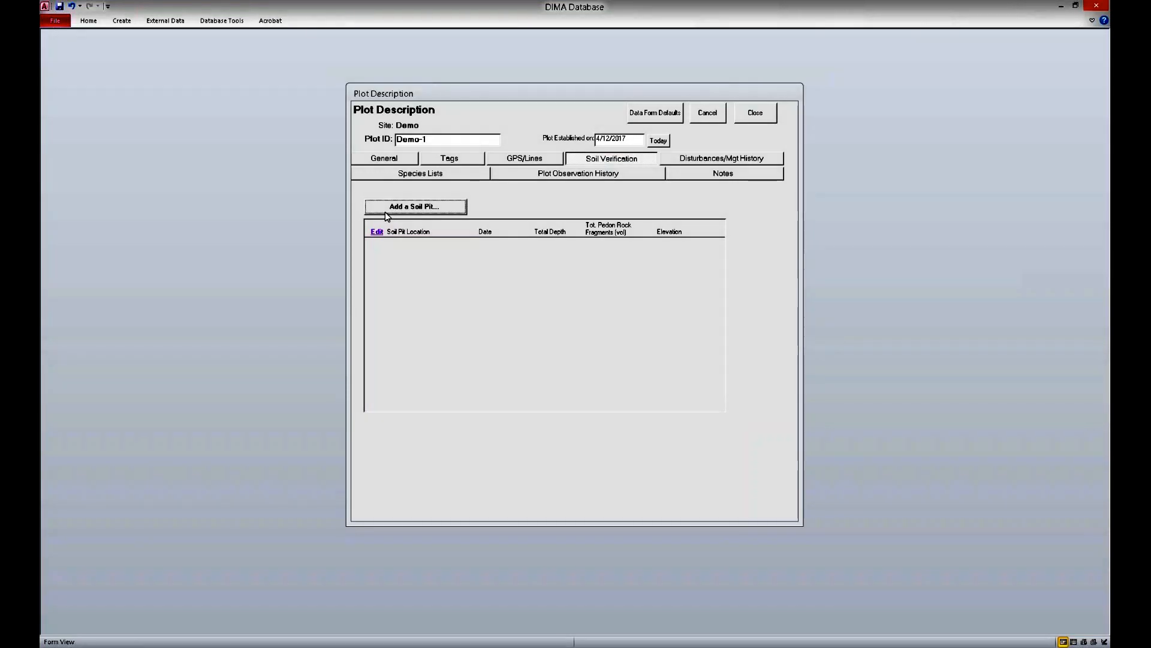
left_click(725, 162)
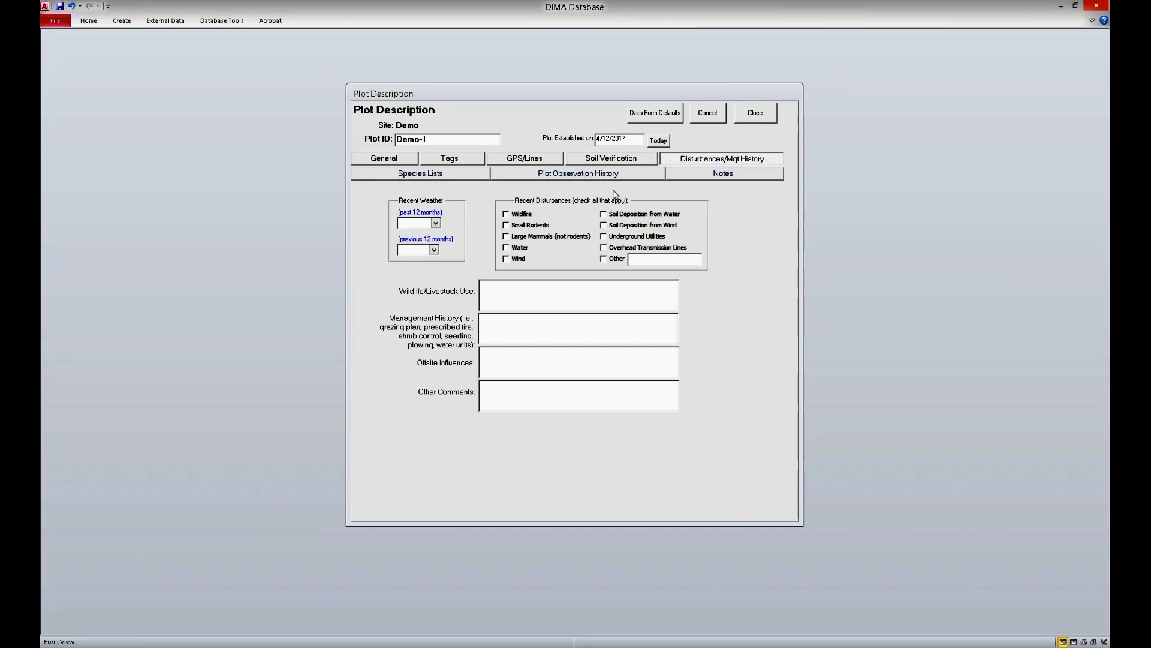
Step: Add a new record to the plot's observation history, look over its data sections, and delete it
left_click(601, 174)
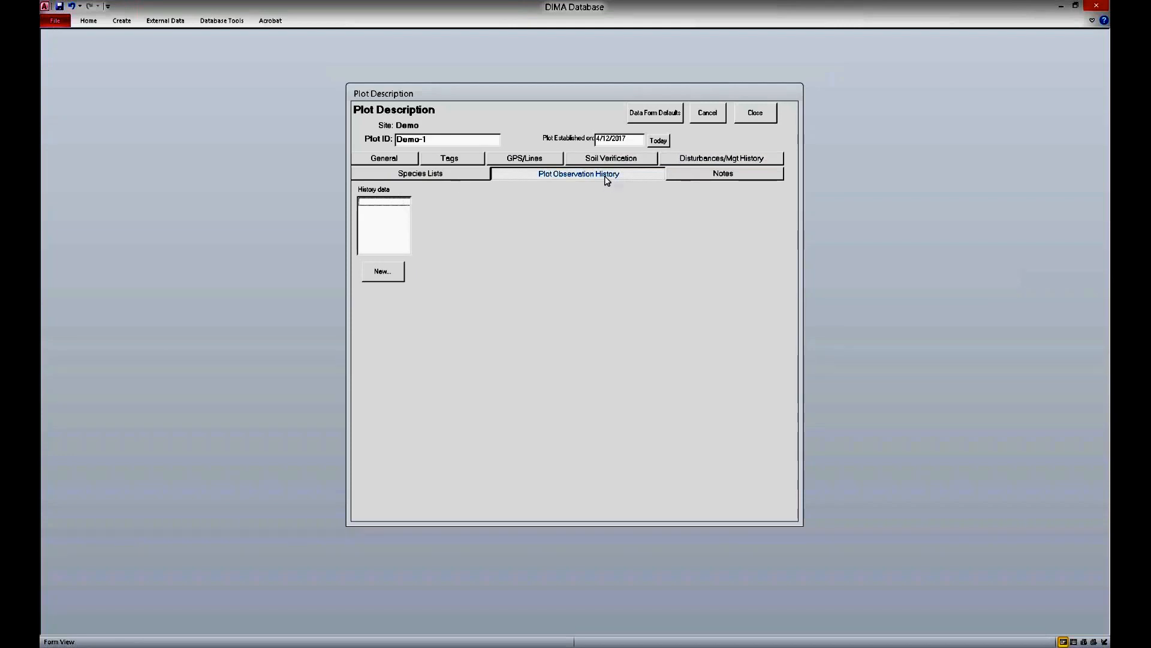
left_click(565, 179)
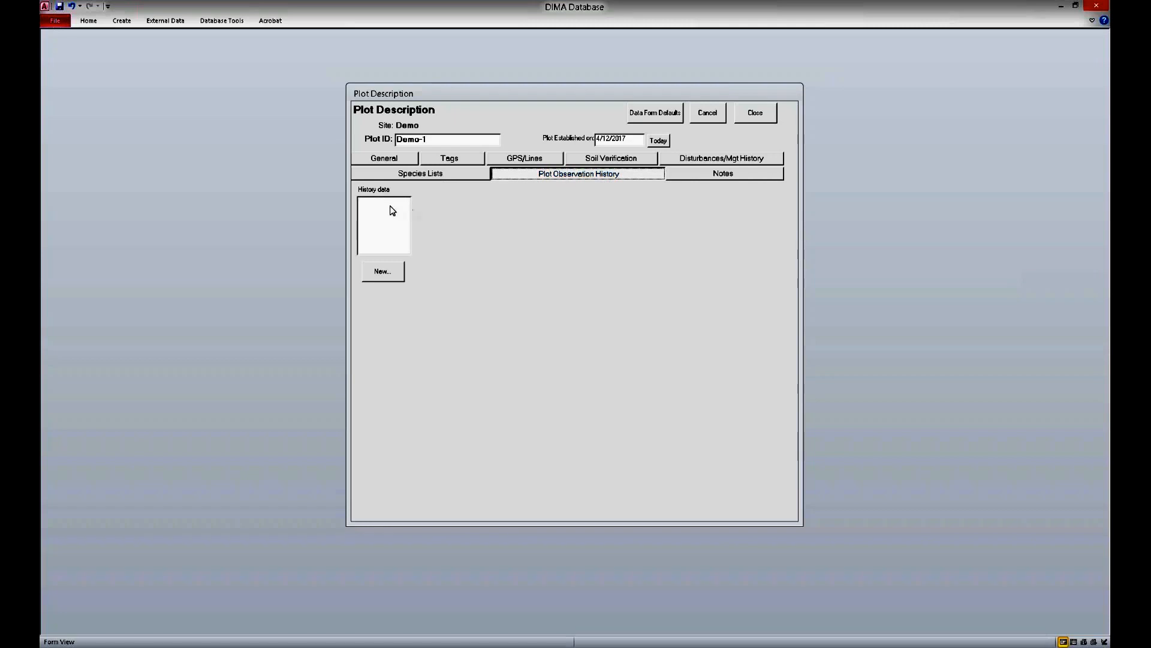
left_click(387, 273)
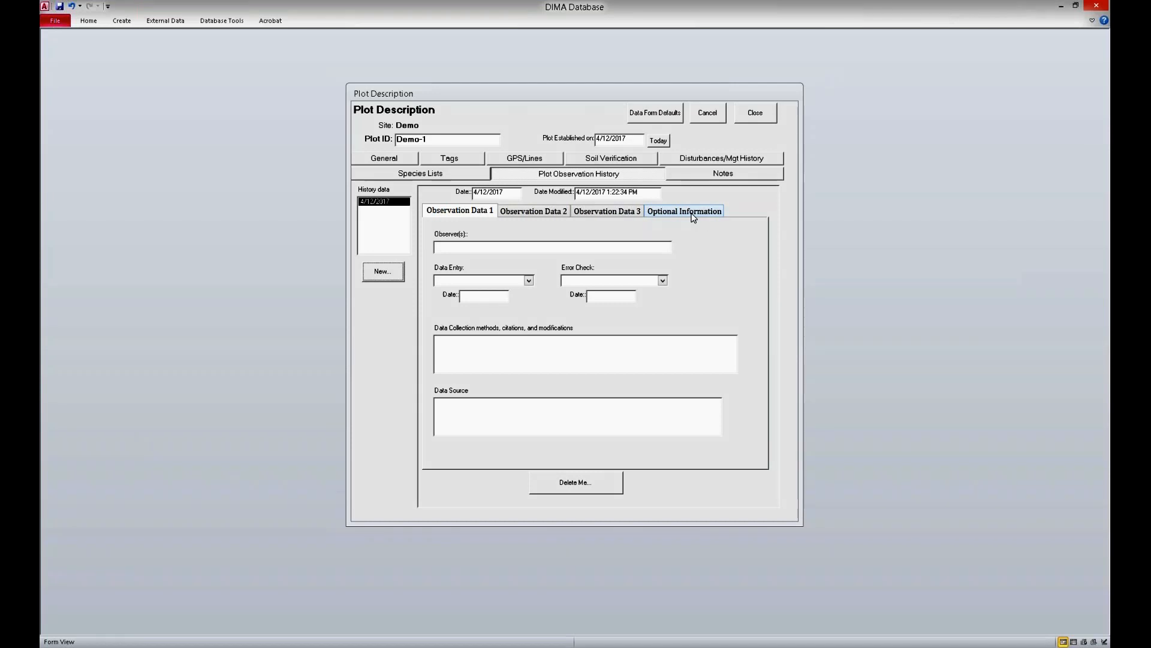
left_click(570, 482)
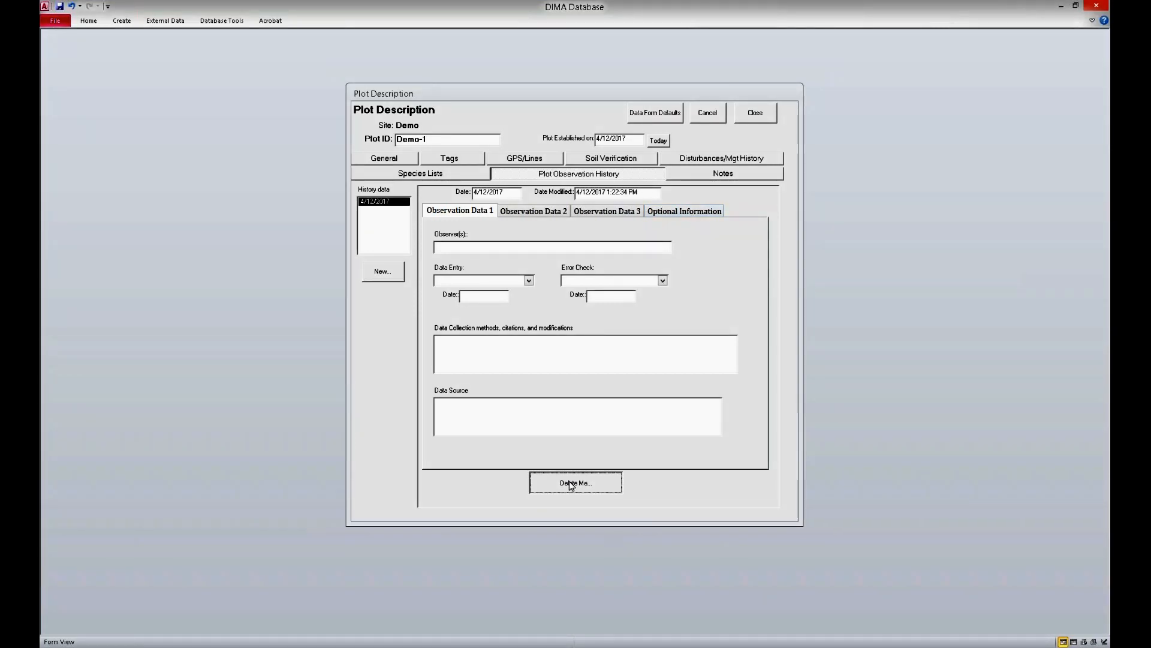
Step: Add three sets of generic codes numbered from 04 to the plot's species list for all grasses, forbs, shrubs and trees, and close the plot
left_click(422, 176)
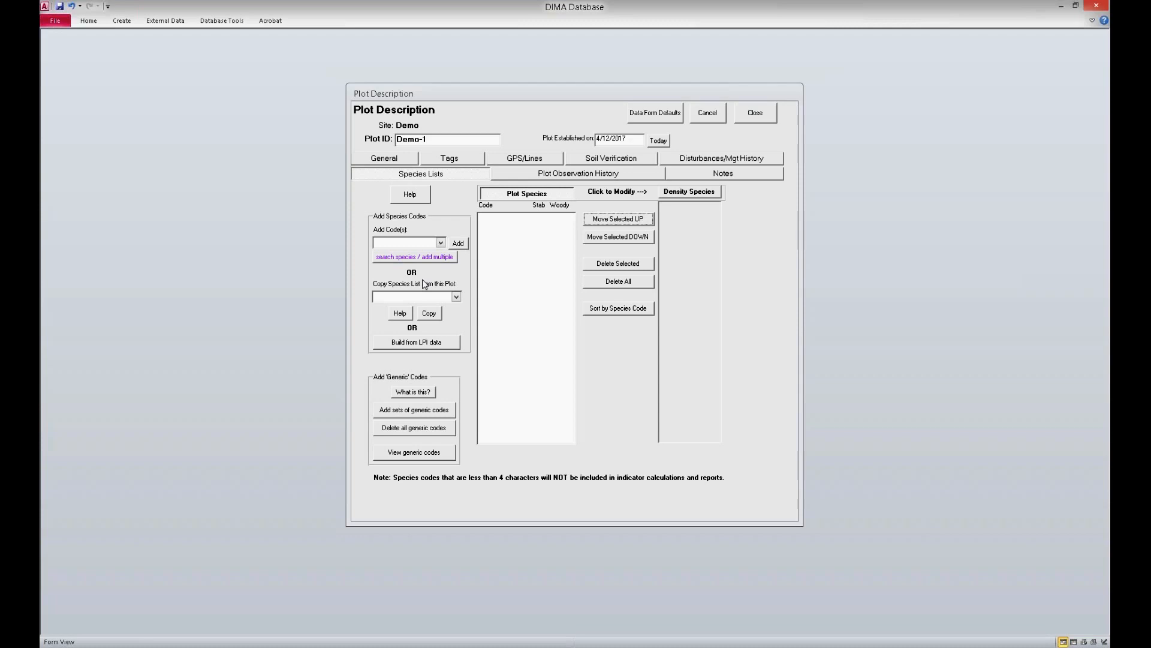
left_click(420, 412)
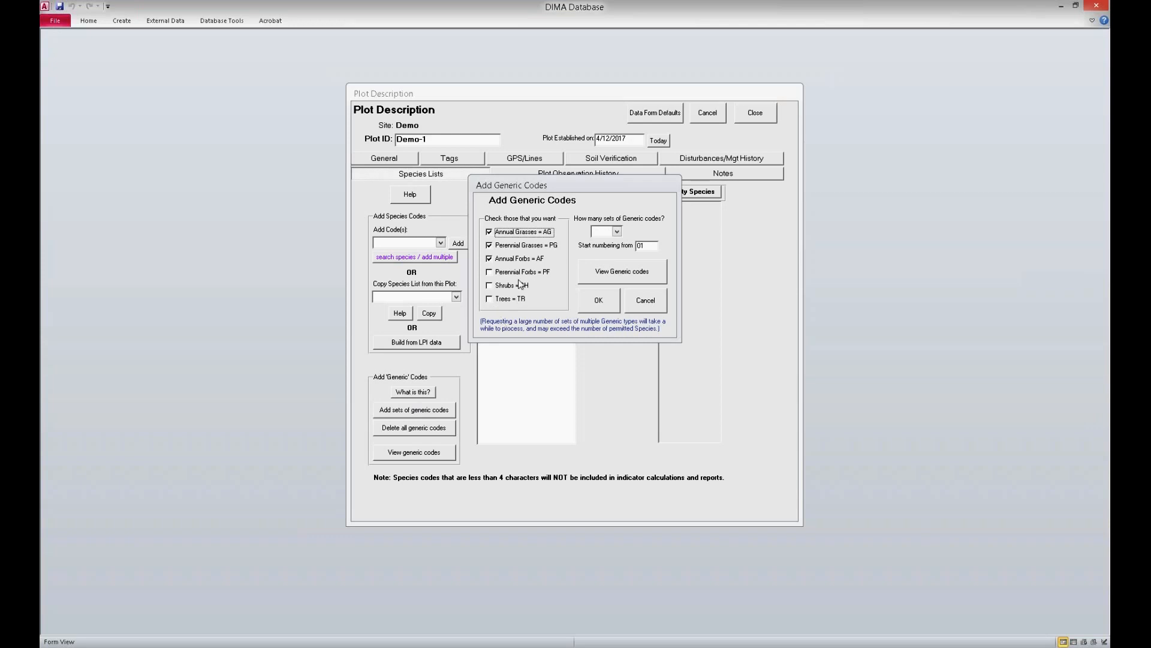
left_click(489, 272)
left_click(489, 286)
left_click(489, 299)
left_click(617, 232)
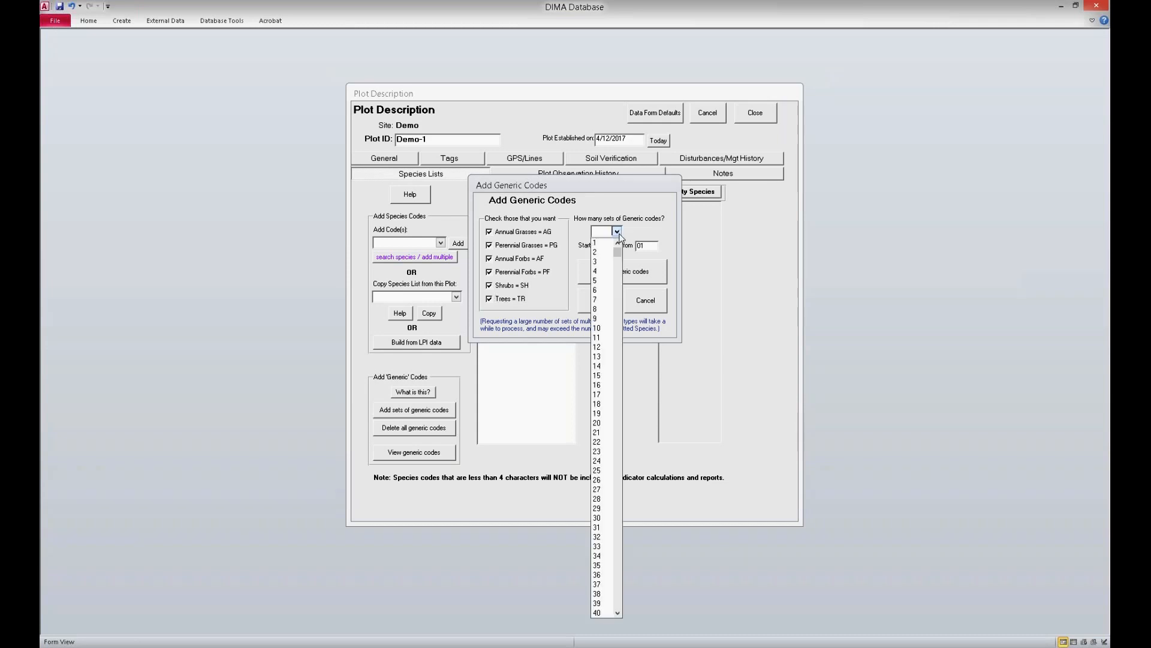
left_click(607, 263)
left_click(654, 245)
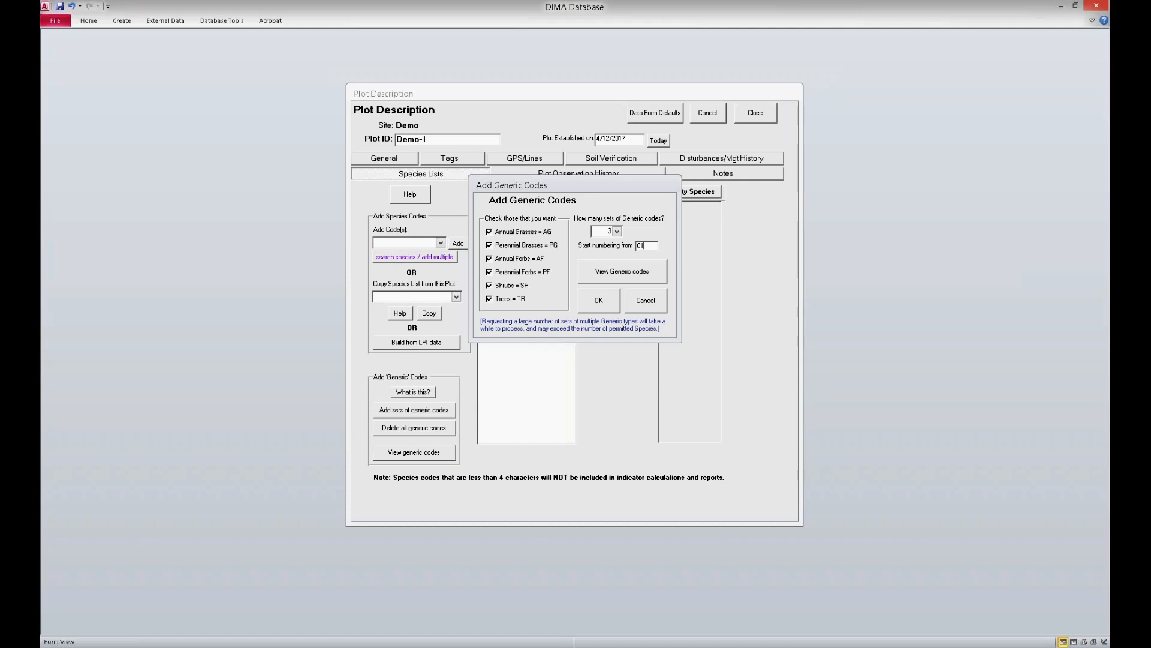
left_click_drag(652, 245, 622, 245)
type("04")
left_click(599, 302)
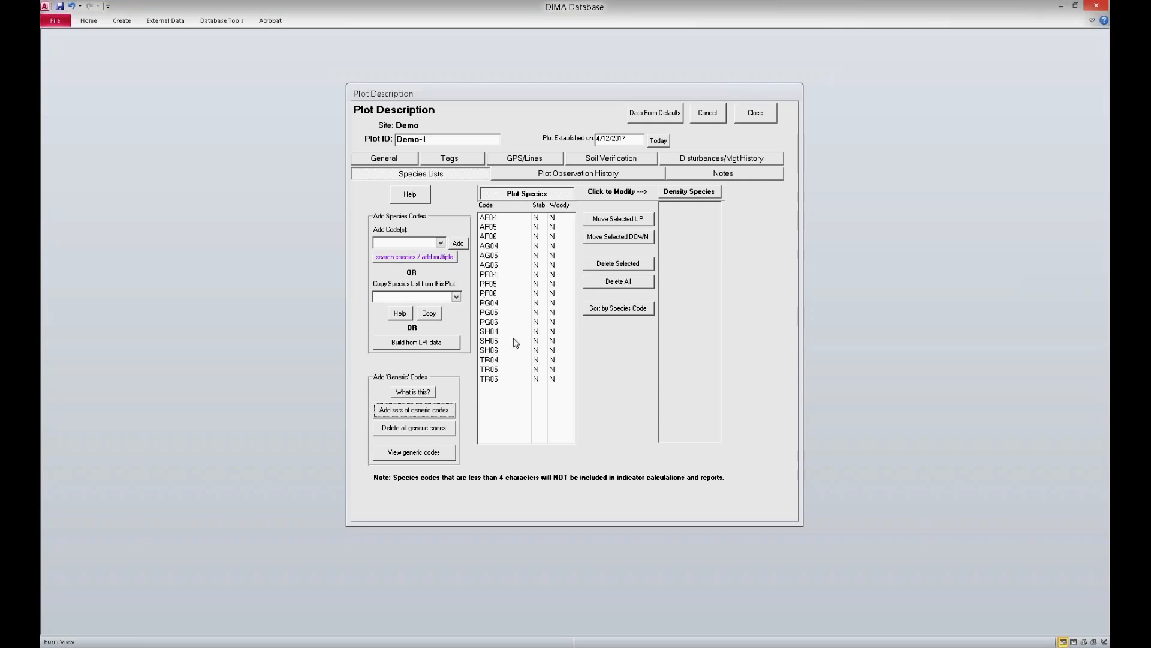
left_click(759, 117)
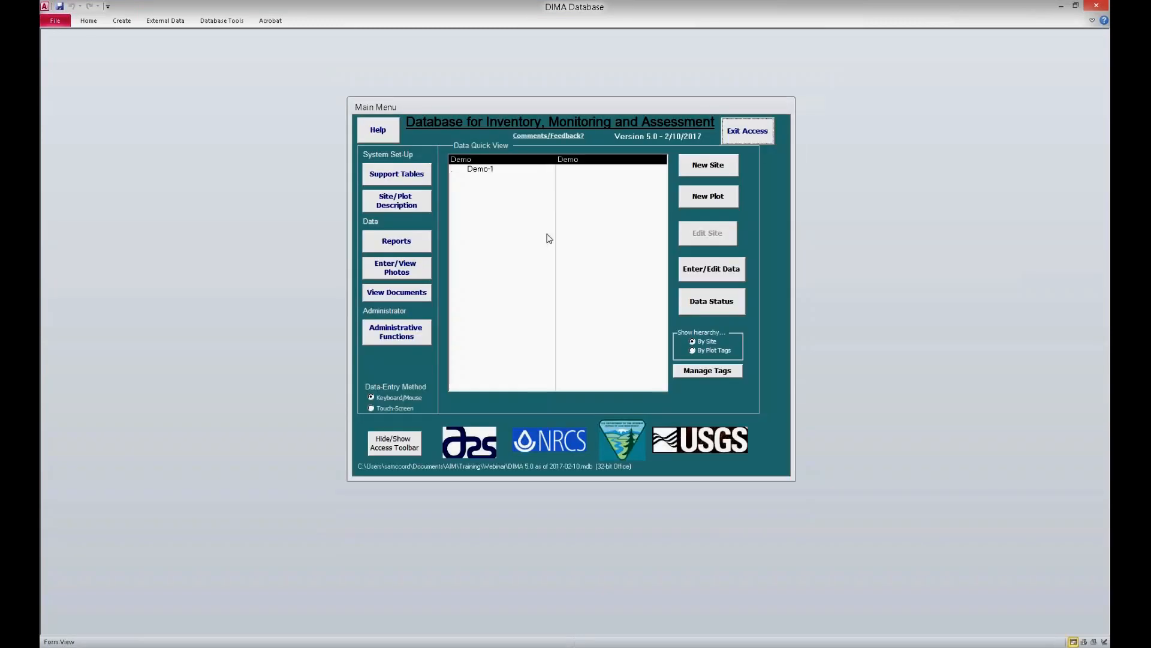
Step: In the generic species descriptions, open the details of code AF04 and mark it as Changed In DIMA
left_click(409, 173)
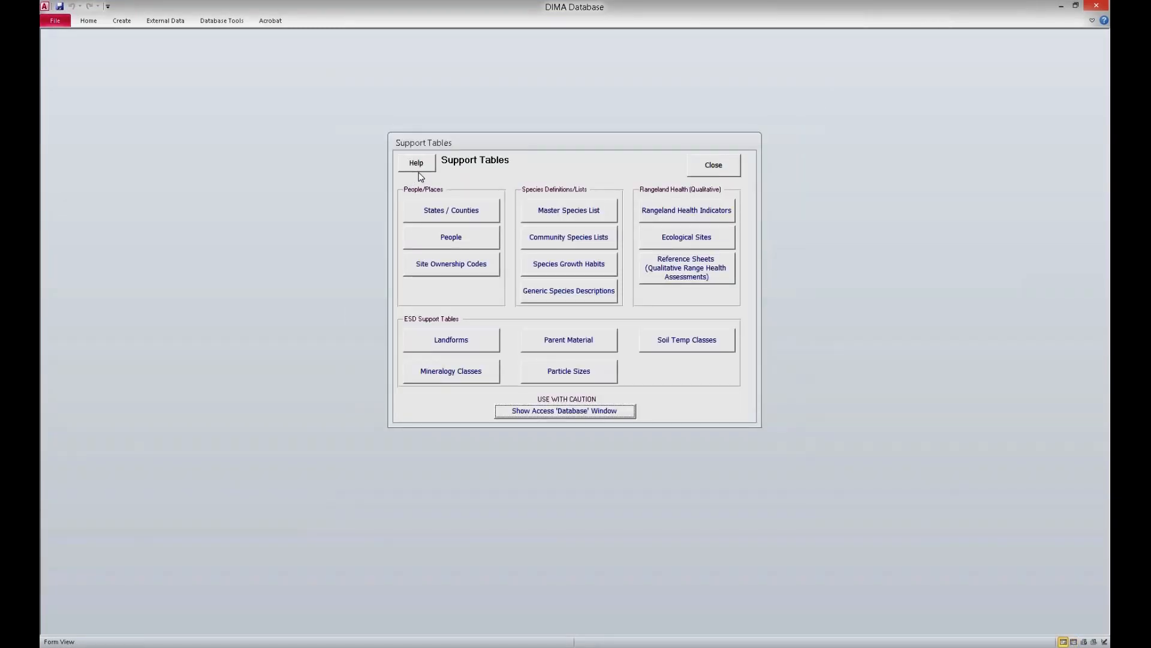
left_click(714, 165)
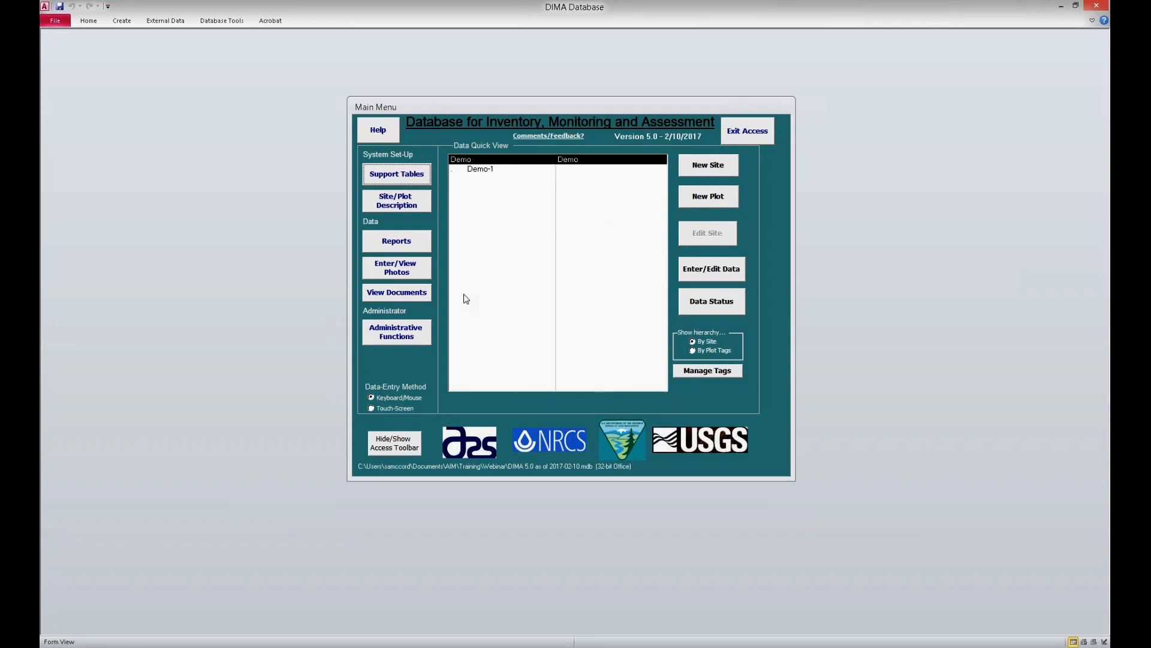
left_click(404, 179)
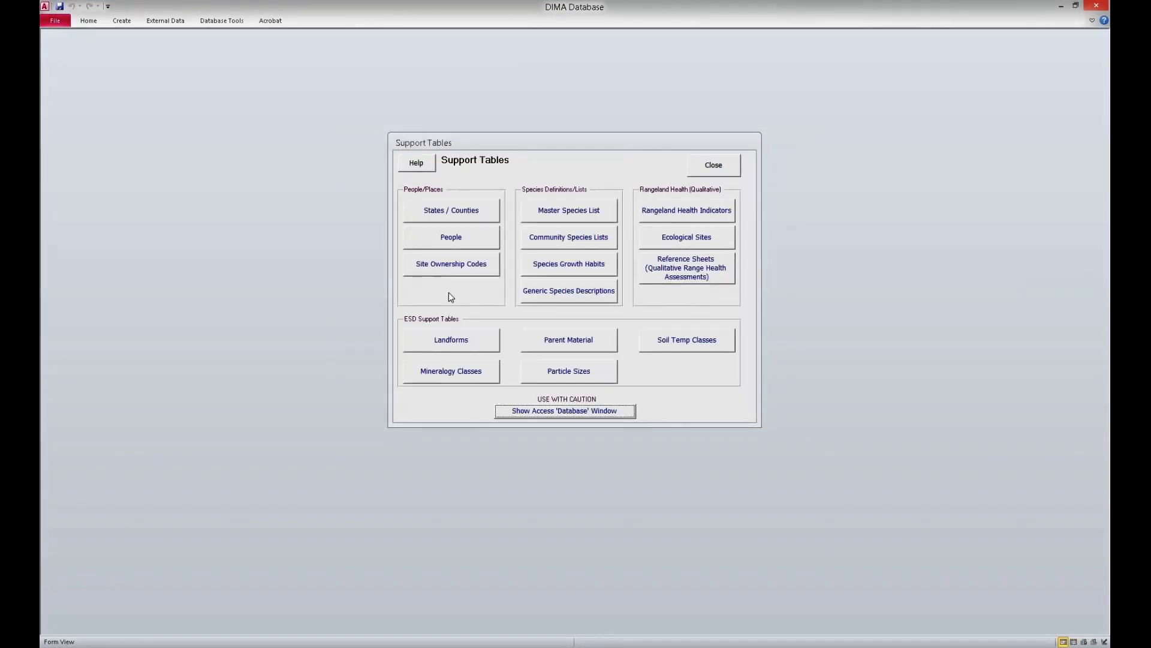
left_click(573, 298)
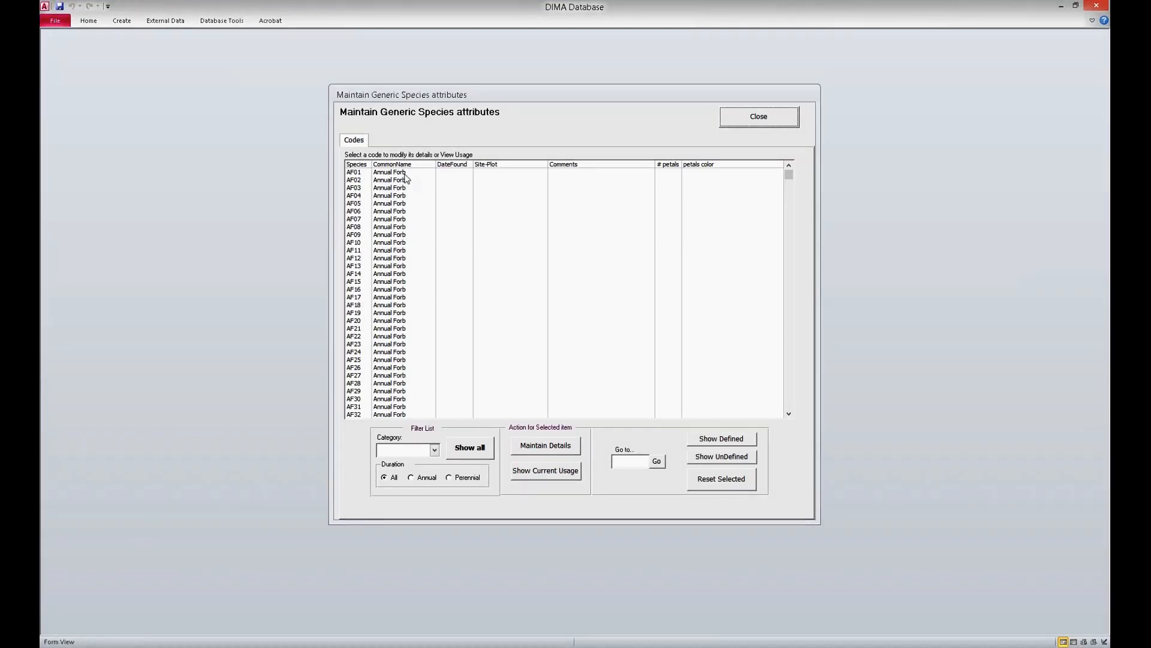
left_click(402, 298)
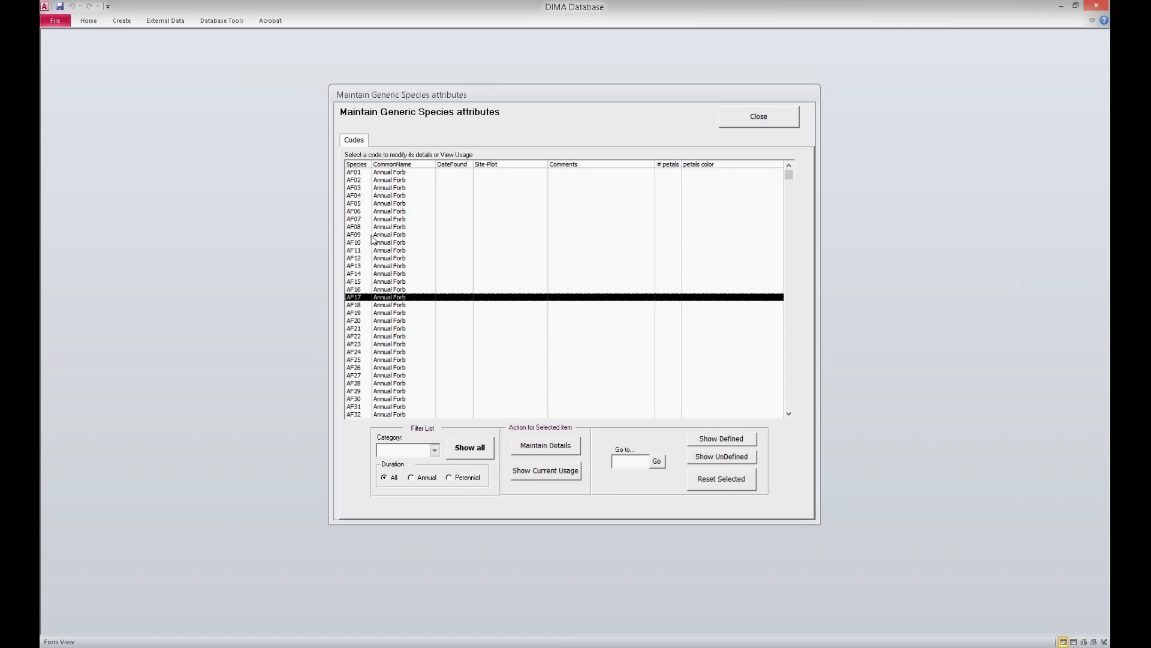
left_click(360, 196)
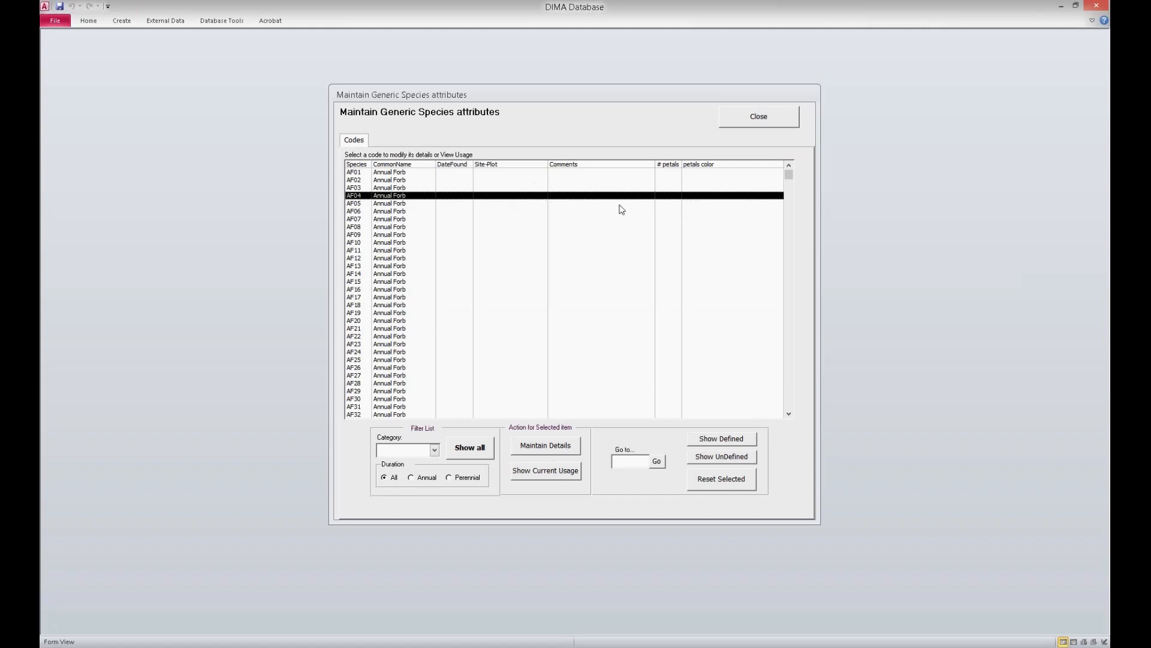
left_click(546, 447)
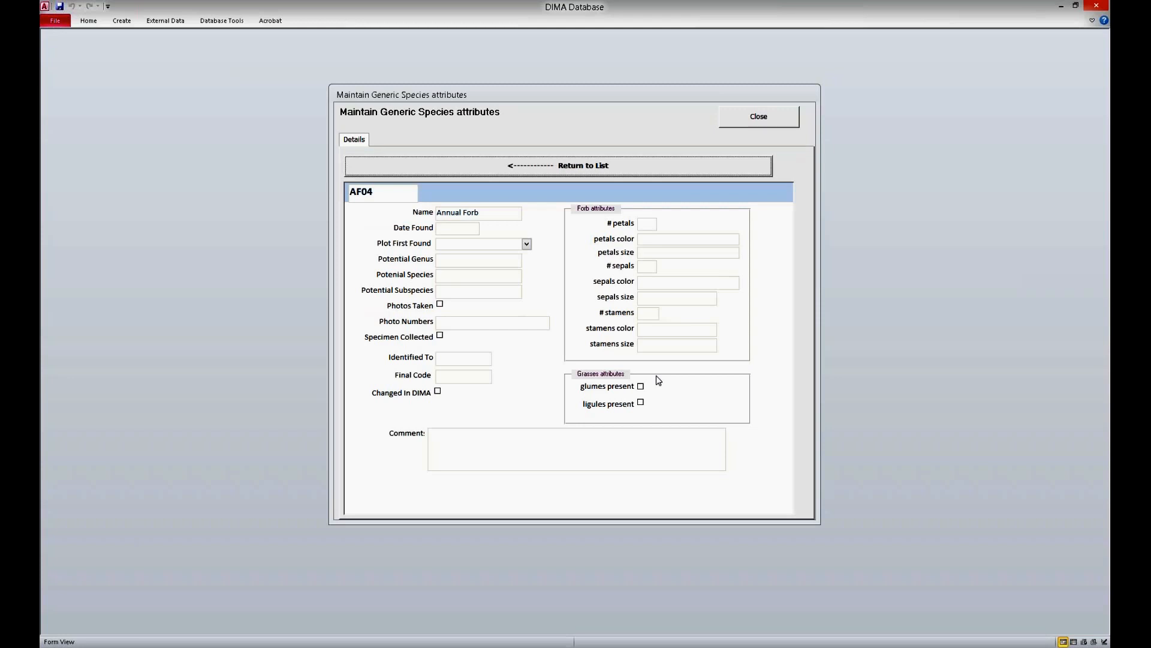
left_click(438, 394)
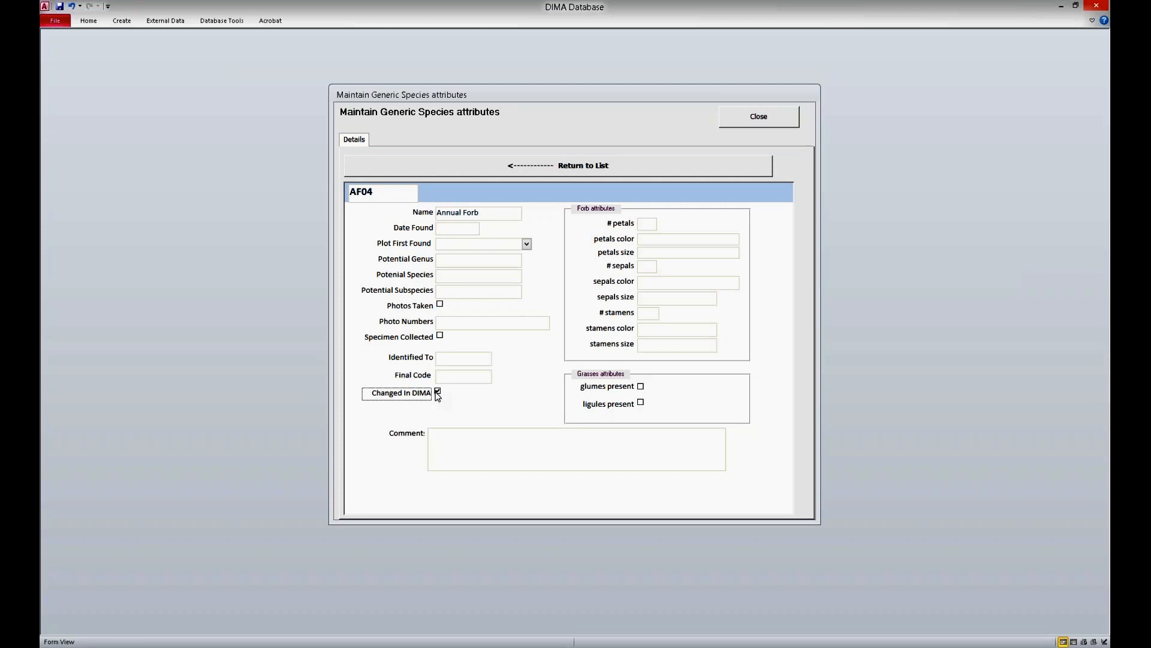
Step: Clear the Changed In DIMA mark on code AF04, return to the list, and close the generic species maintenance and support tables
left_click(438, 393)
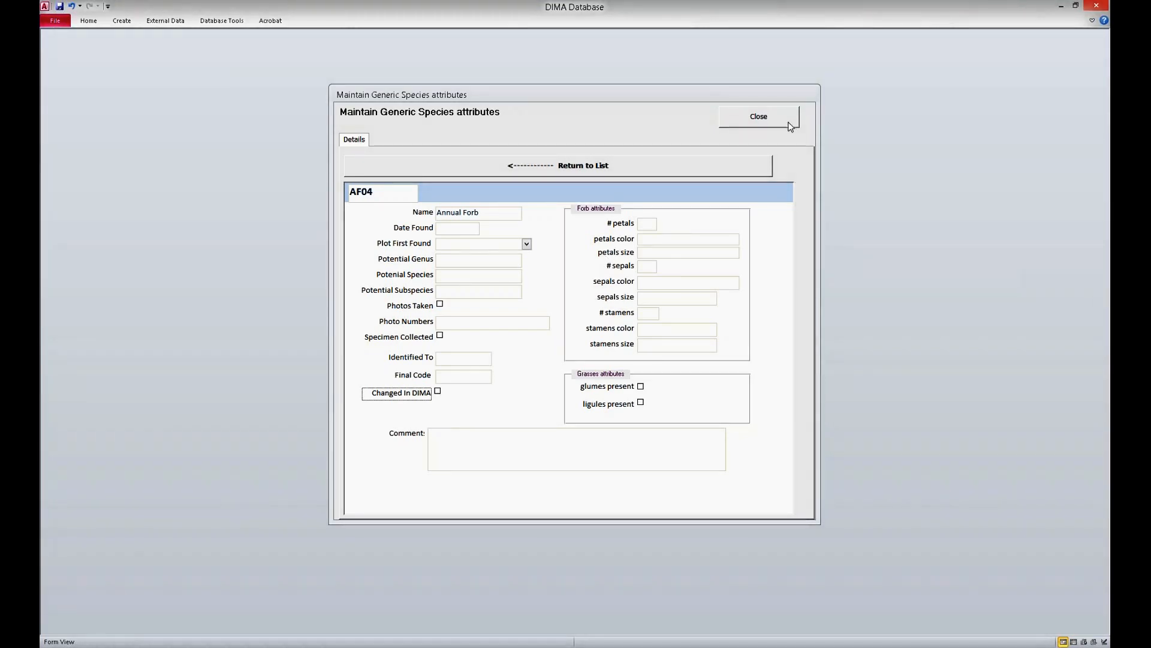
left_click(561, 170)
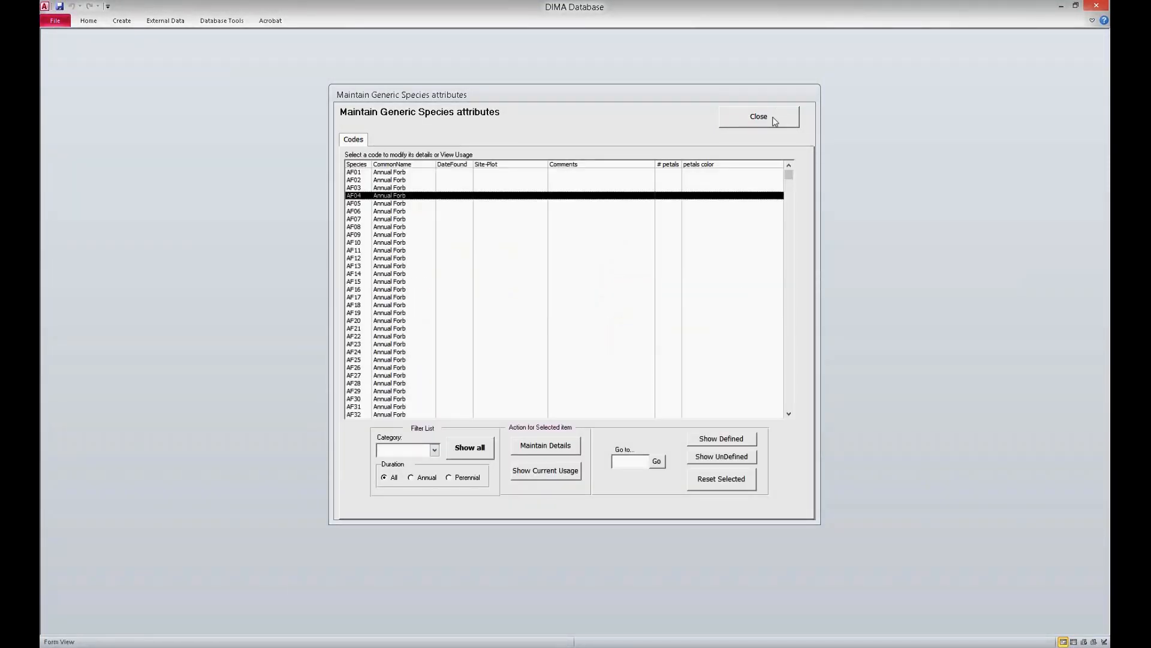
left_click(775, 121)
left_click(729, 163)
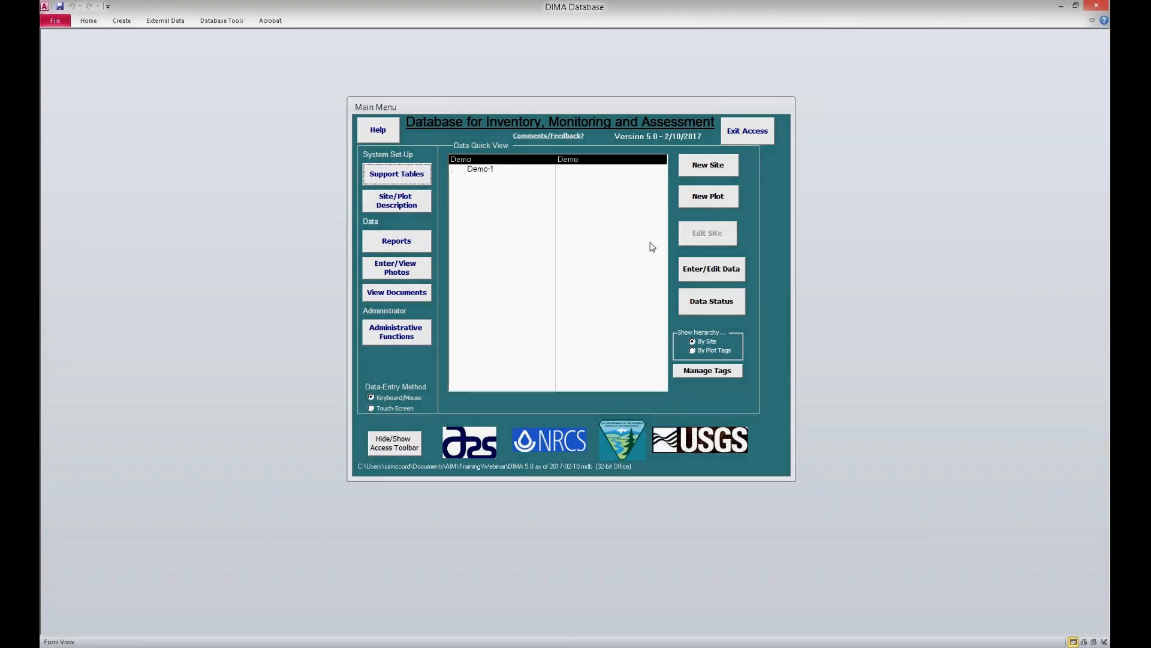
Step: Start a new Line-Point Intercept data form for plot Demo-1, accepting the plot defaults
left_click(483, 170)
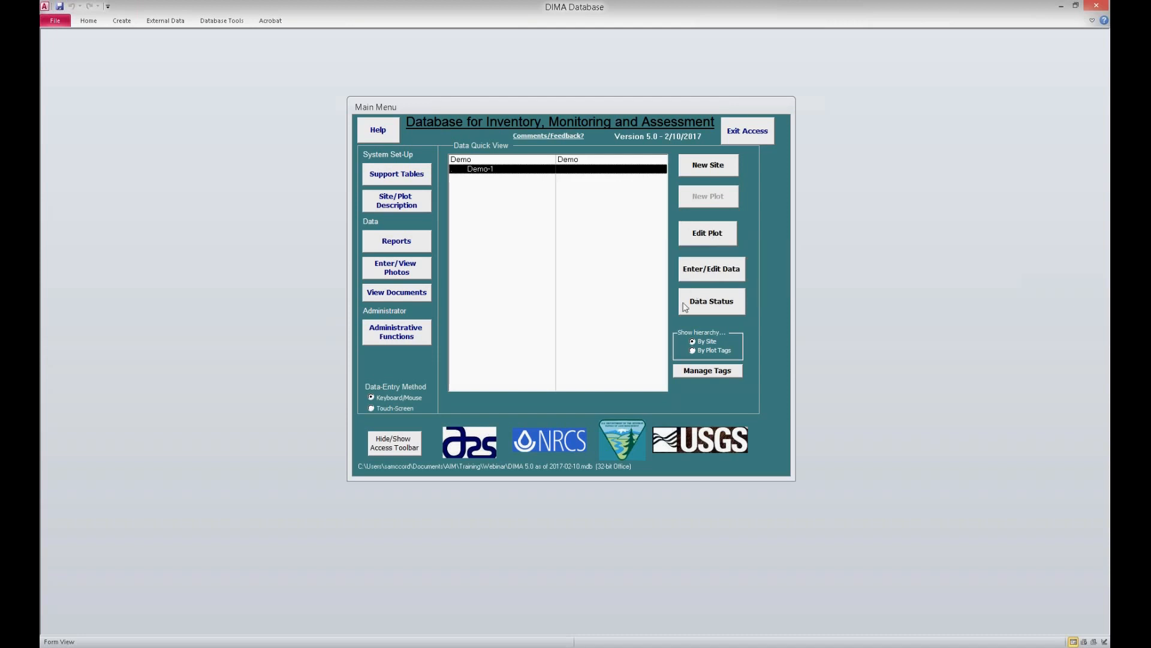
left_click(693, 270)
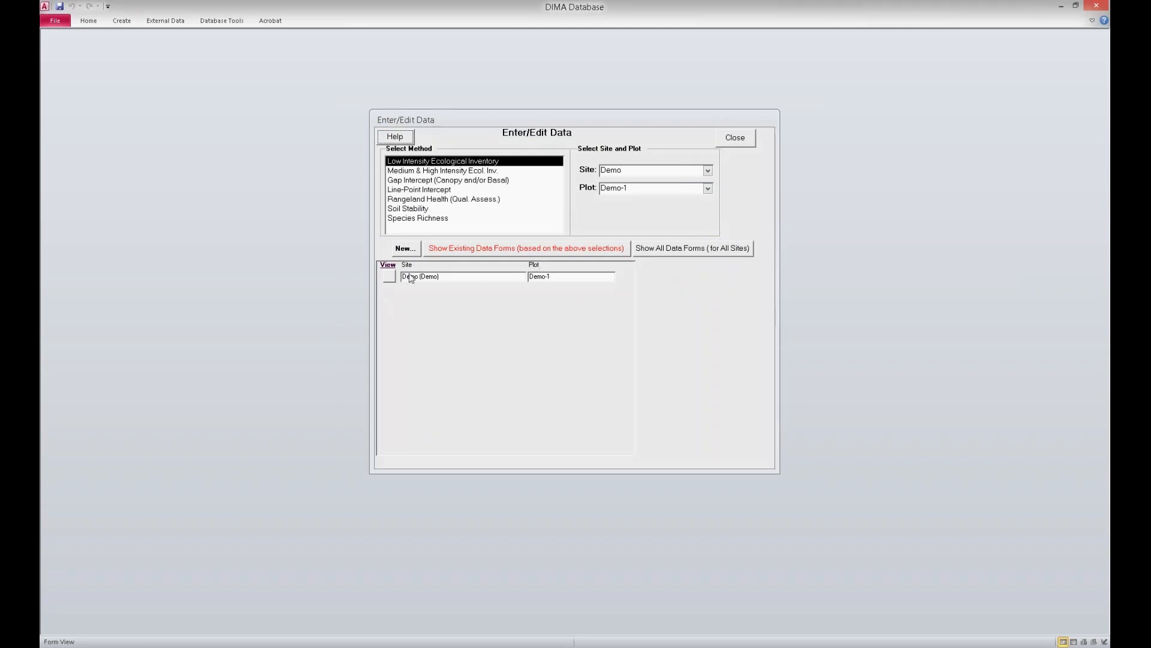
left_click(420, 192)
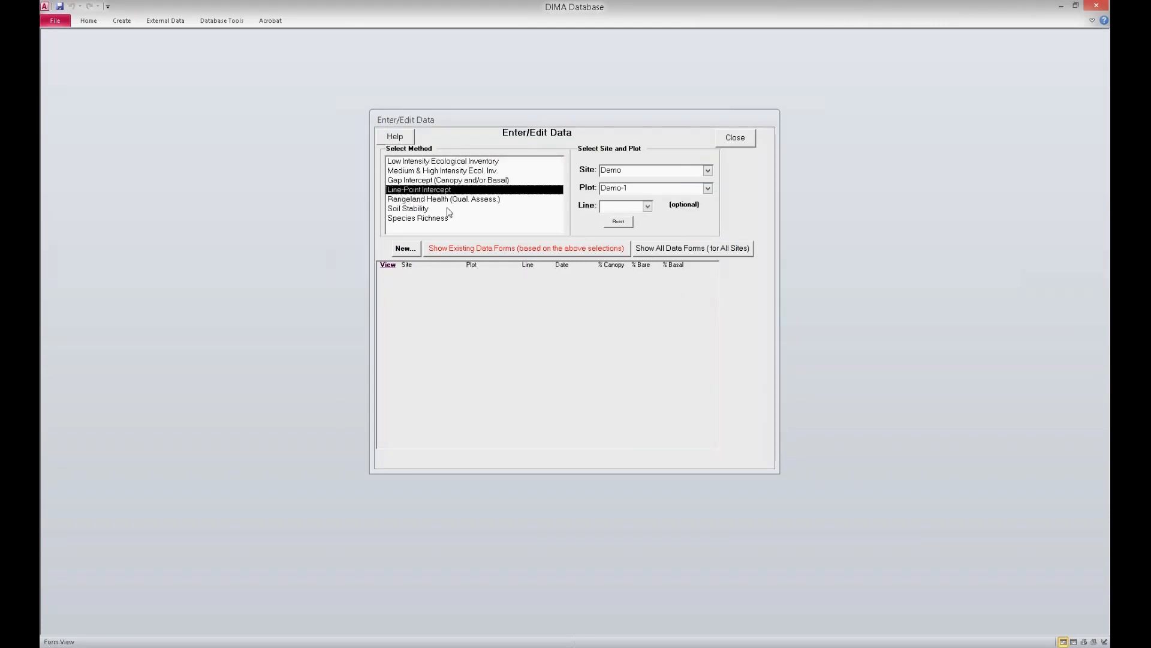
left_click(411, 251)
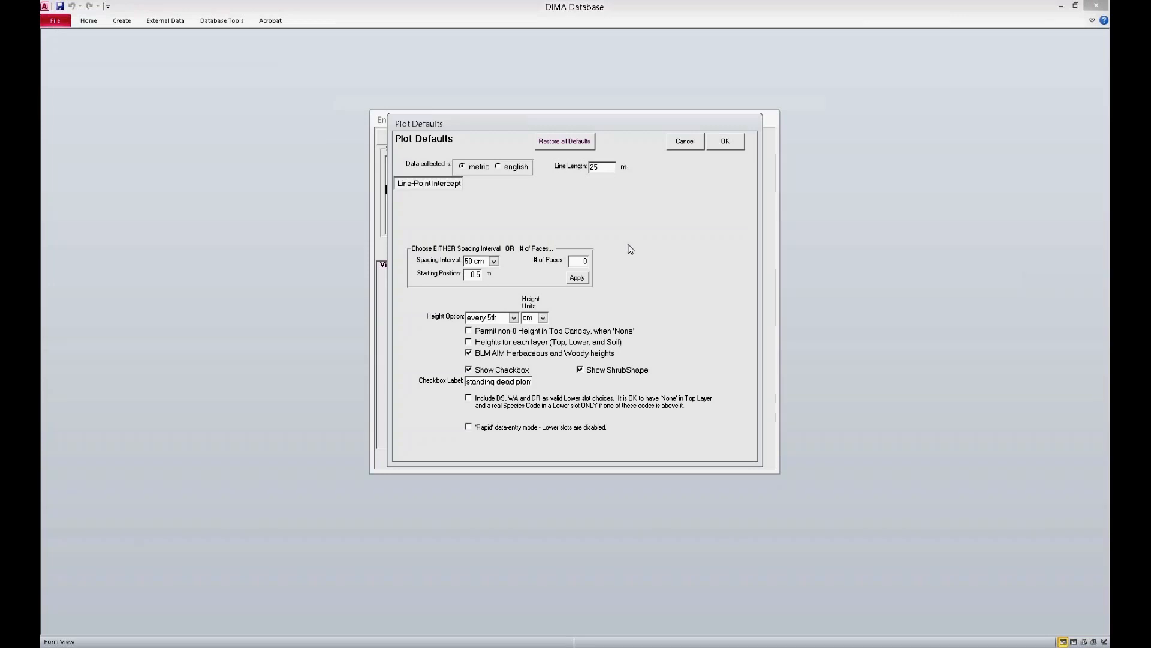
left_click(725, 141)
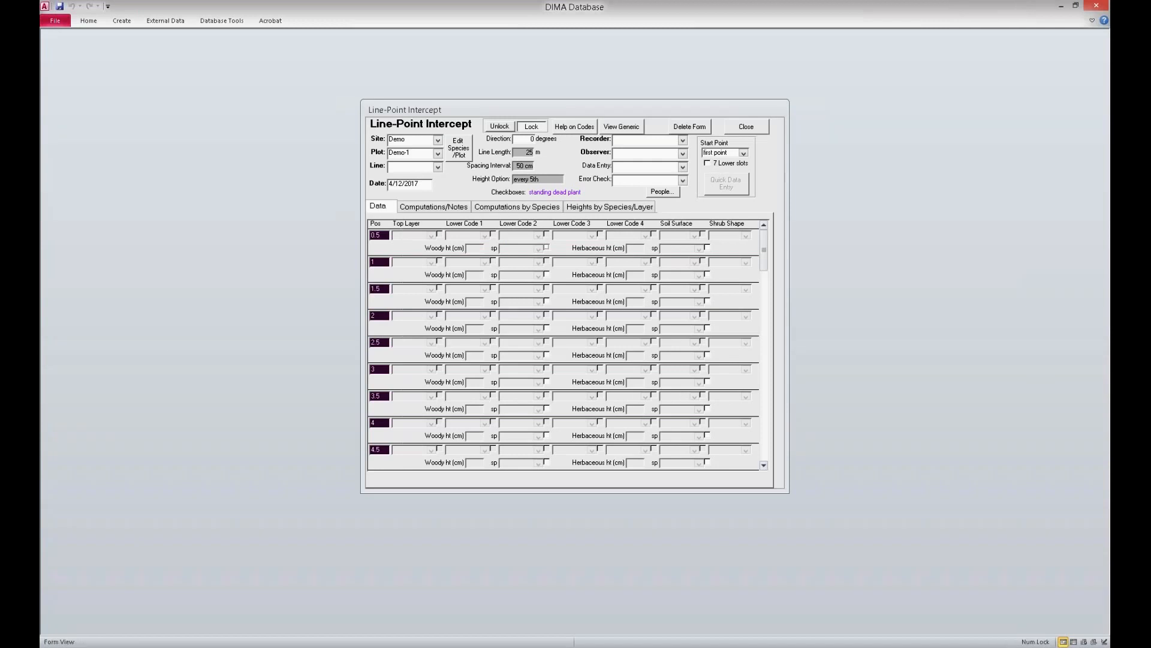
Step: Set the Line-Point Intercept form's line to 1 and both recorder and observer to Not Specified
left_click(439, 168)
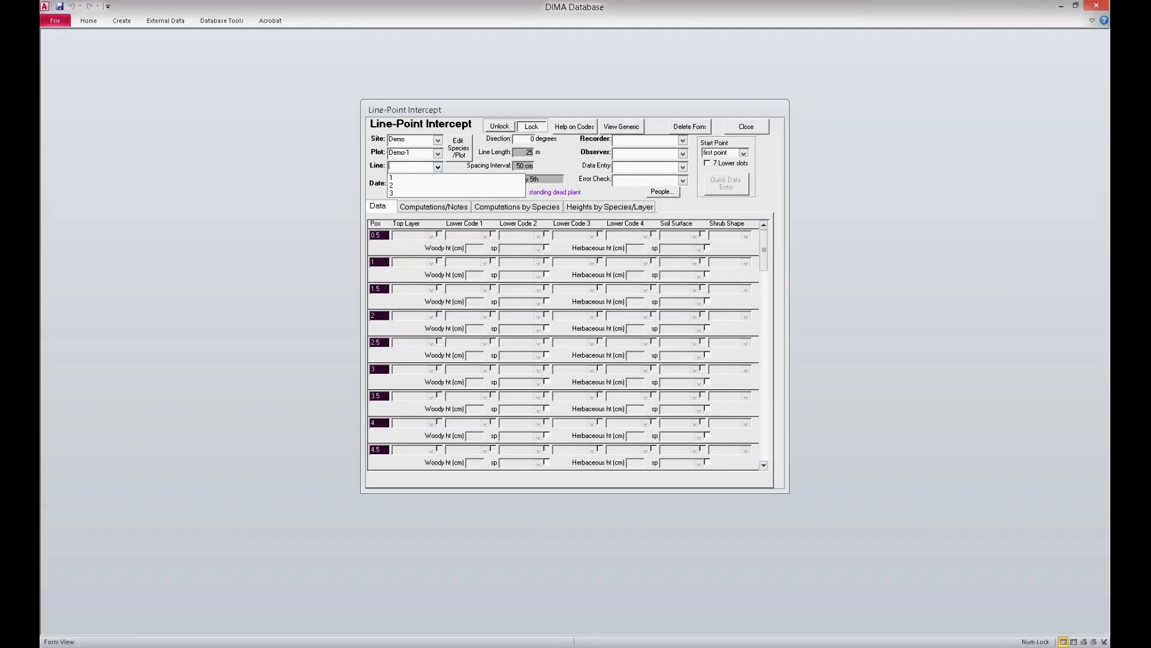
left_click(442, 179)
left_click(682, 140)
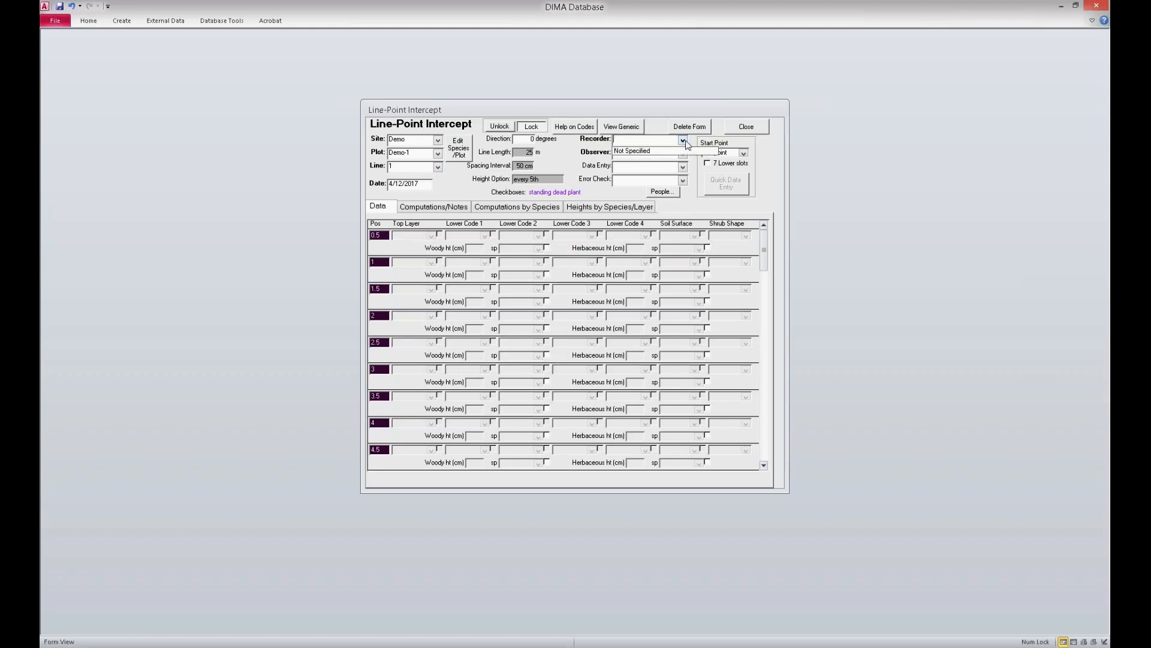
left_click(684, 153)
left_click(684, 155)
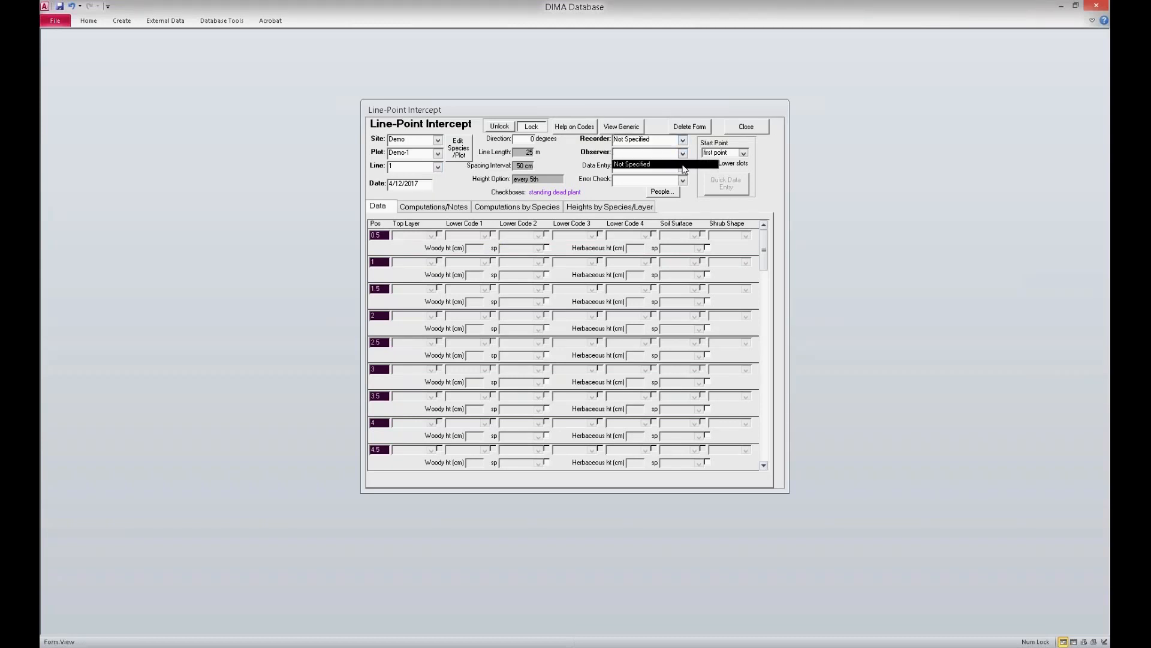
left_click(684, 167)
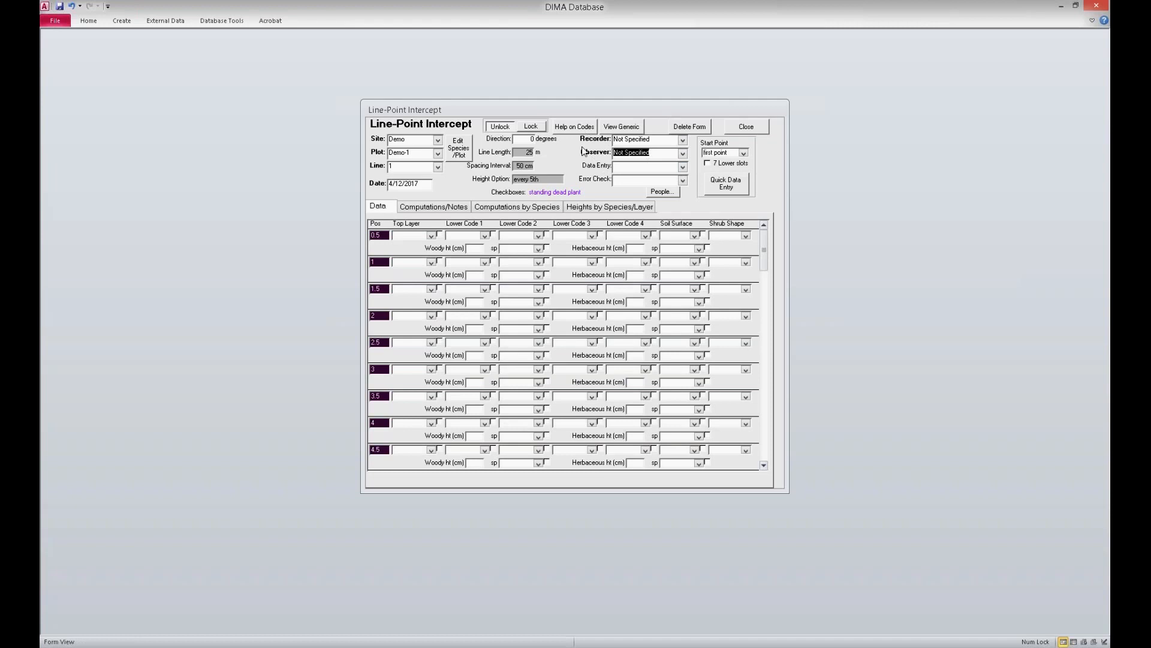
Step: In quick data entry, record position 0.5 with top layer AF06, lower code 1 WL and soil surface LC
left_click(724, 184)
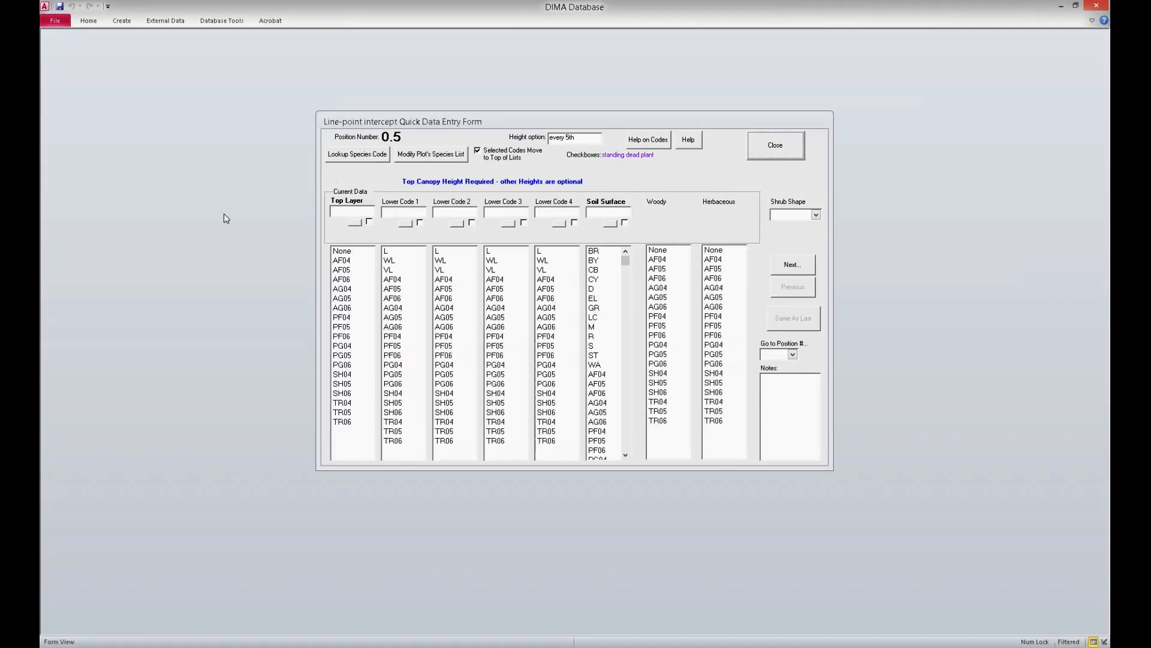
left_click(339, 279)
left_click(396, 262)
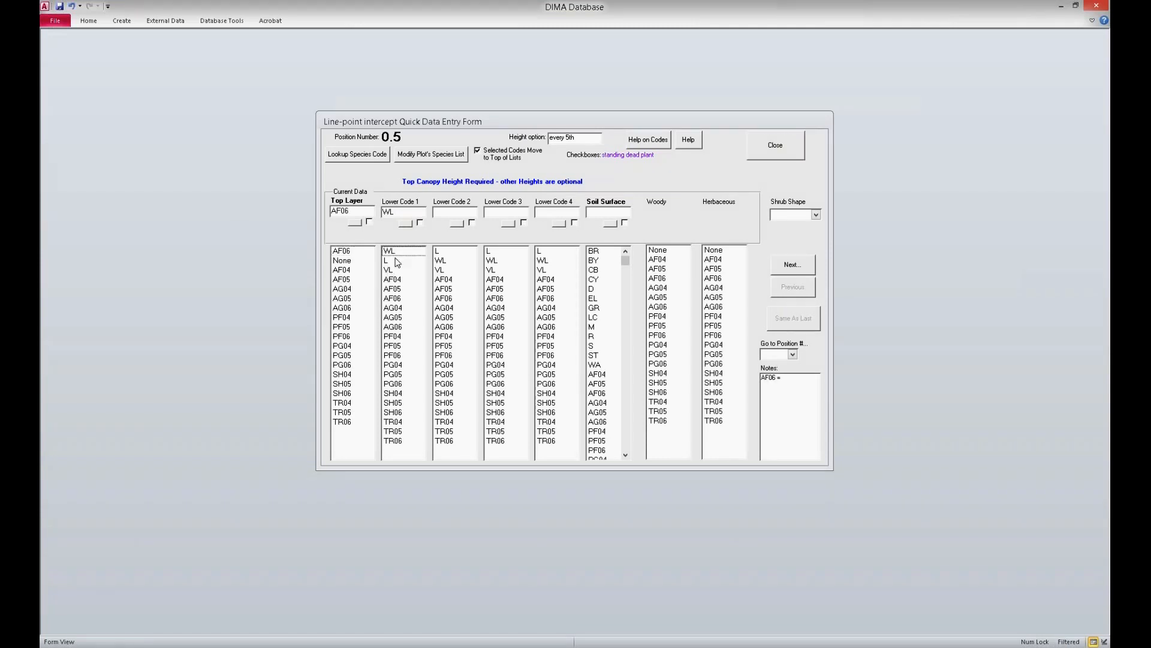
left_click(596, 318)
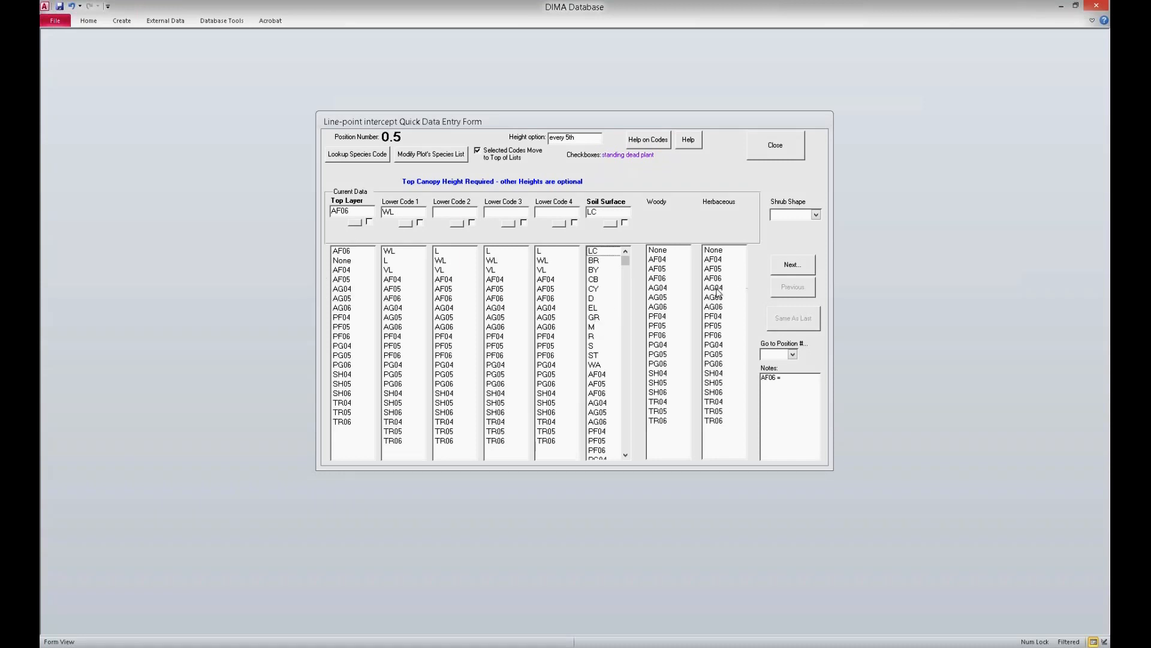
left_click(791, 265)
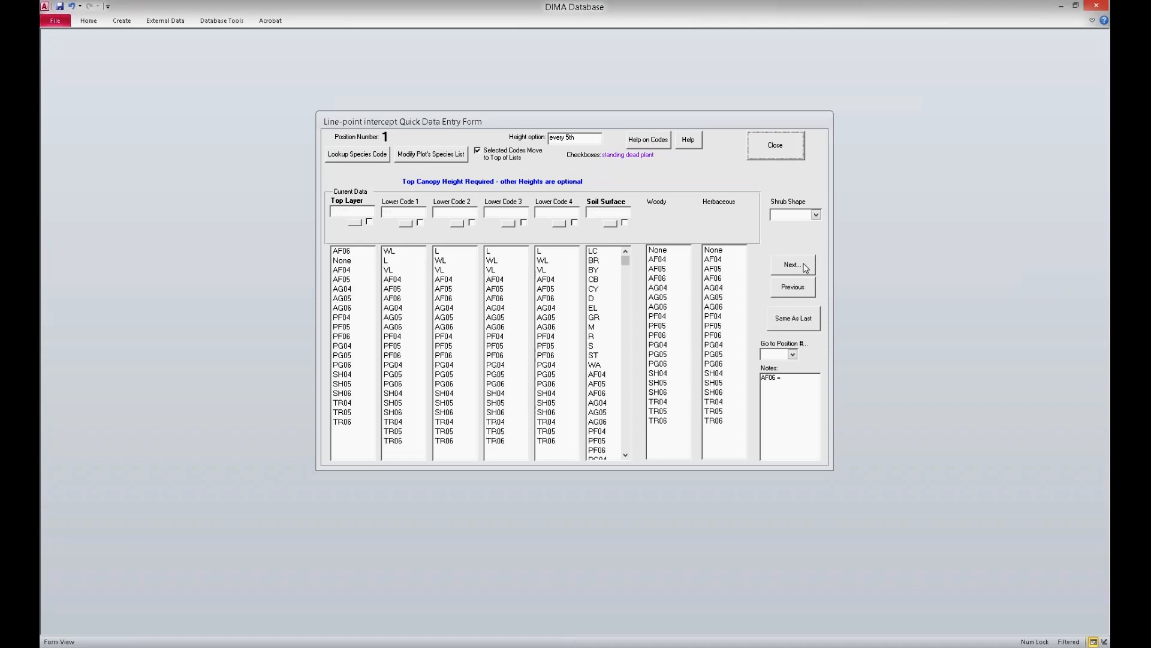
Step: Record position 1 with top layer PG06, lower code 1 AG05, lower code 4 WL and soil surface R
left_click(346, 365)
left_click(389, 319)
left_click(543, 261)
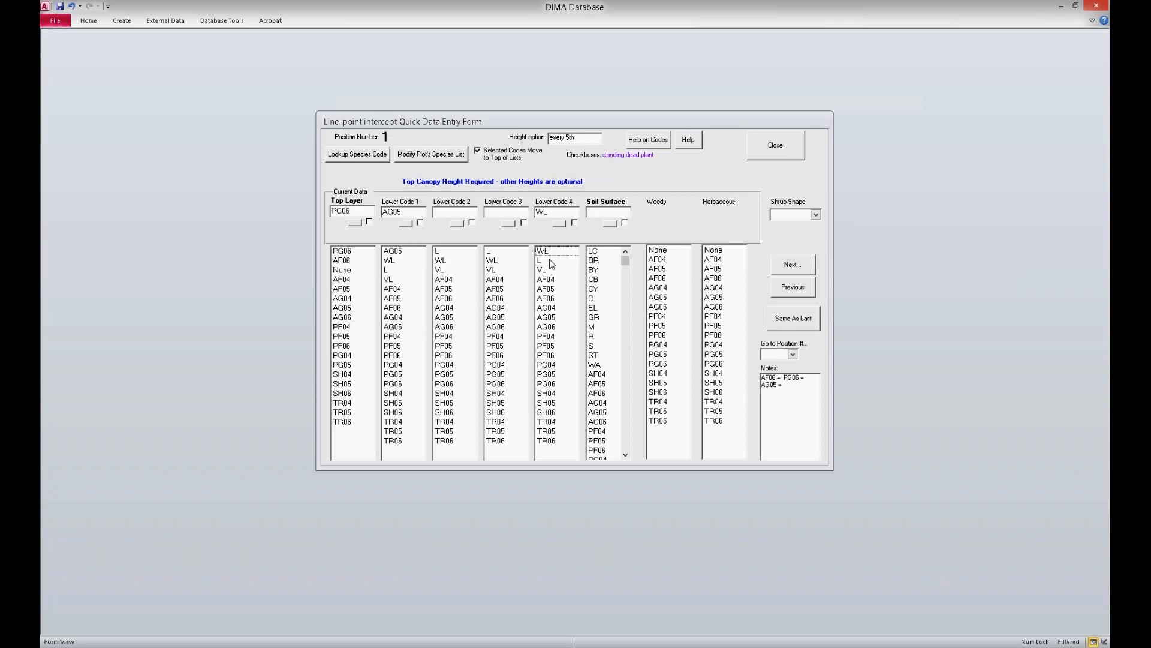
left_click(593, 337)
left_click(810, 268)
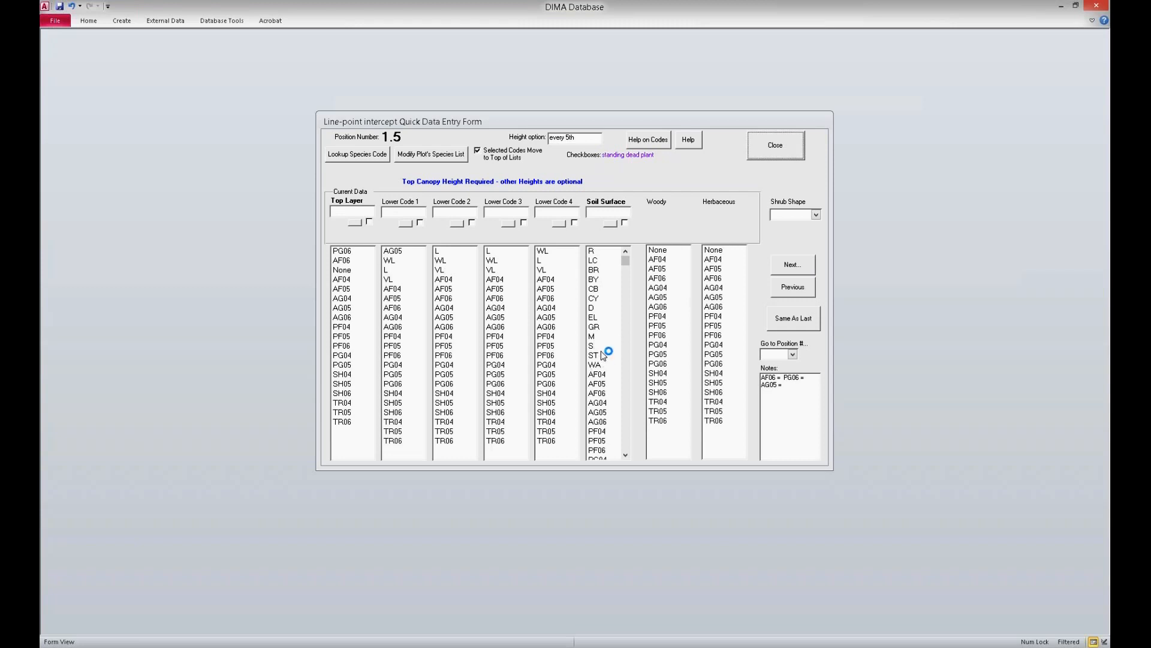
Step: Fill positions 1.5 and 2 with the same data as the preceding point
left_click(802, 331)
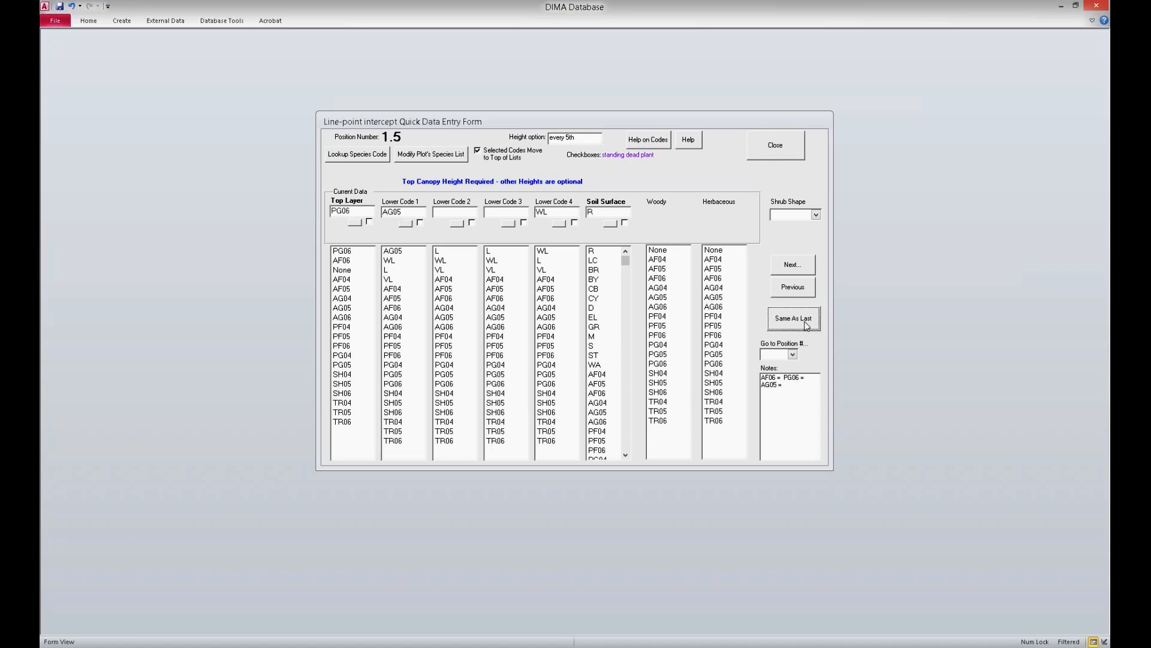
left_click(807, 268)
left_click(812, 316)
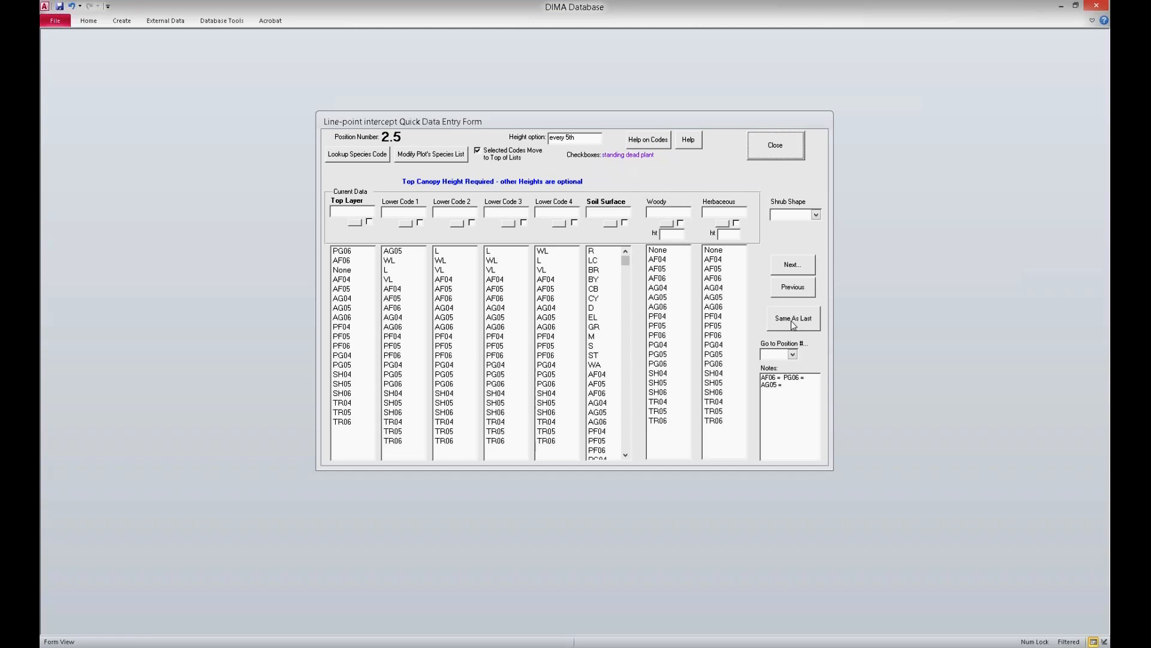
Step: Enter top layer PF05, lower code 1 AF04 and soil surface R for position 2.5, and try to advance without heights
left_click(366, 336)
left_click(389, 289)
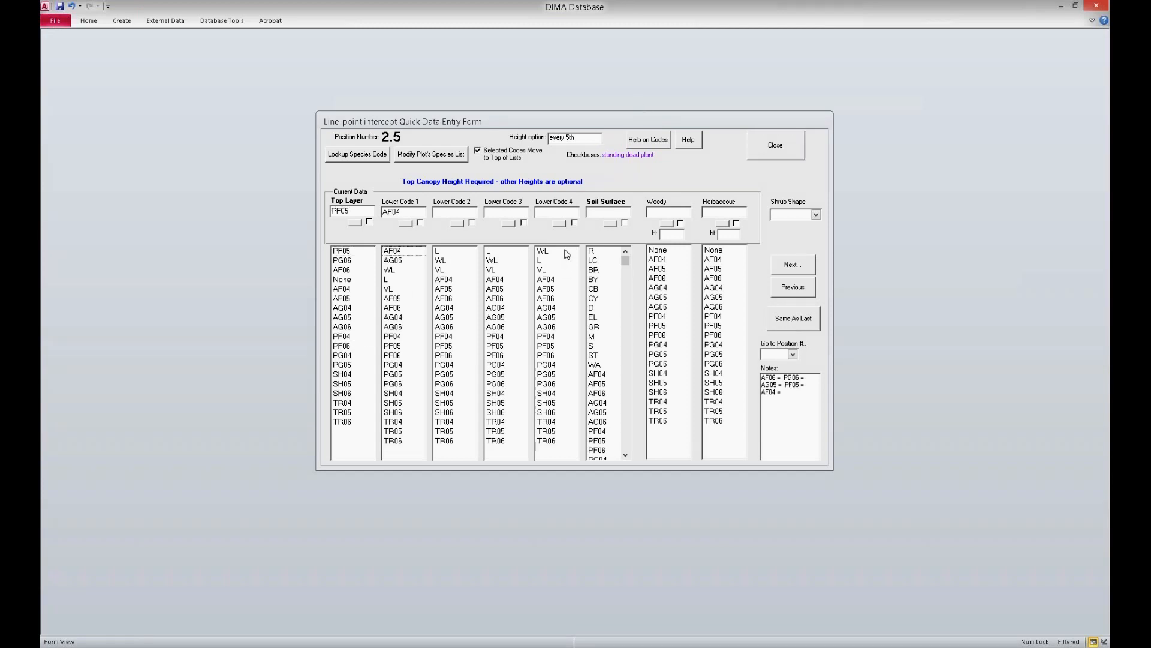
left_click(586, 252)
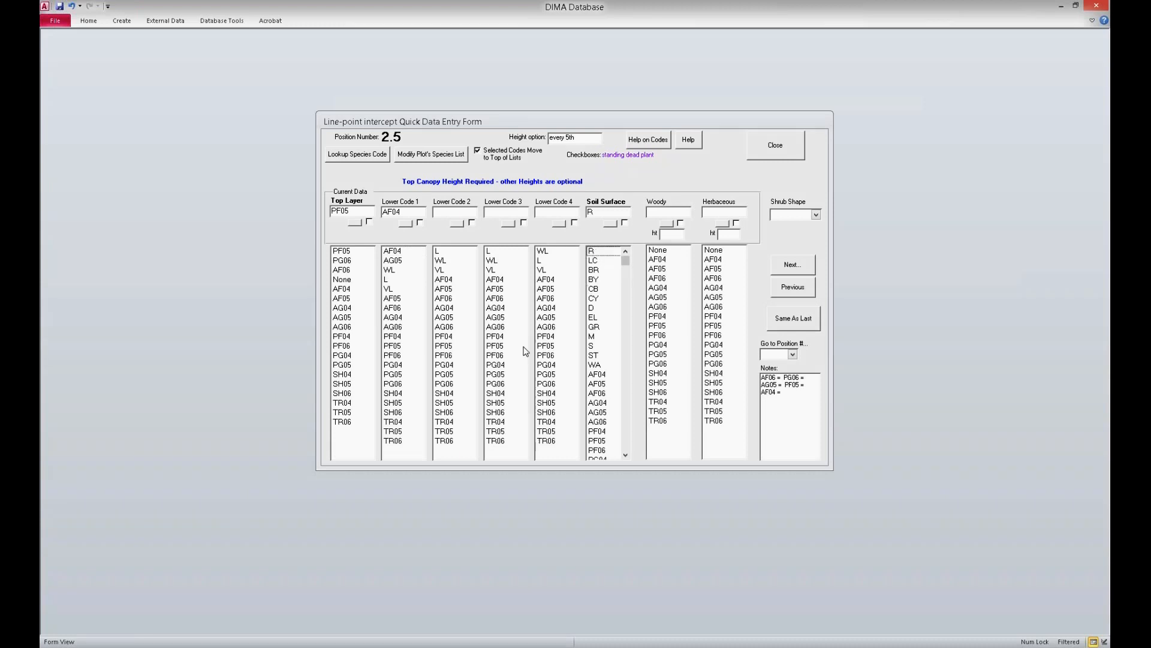
left_click(813, 267)
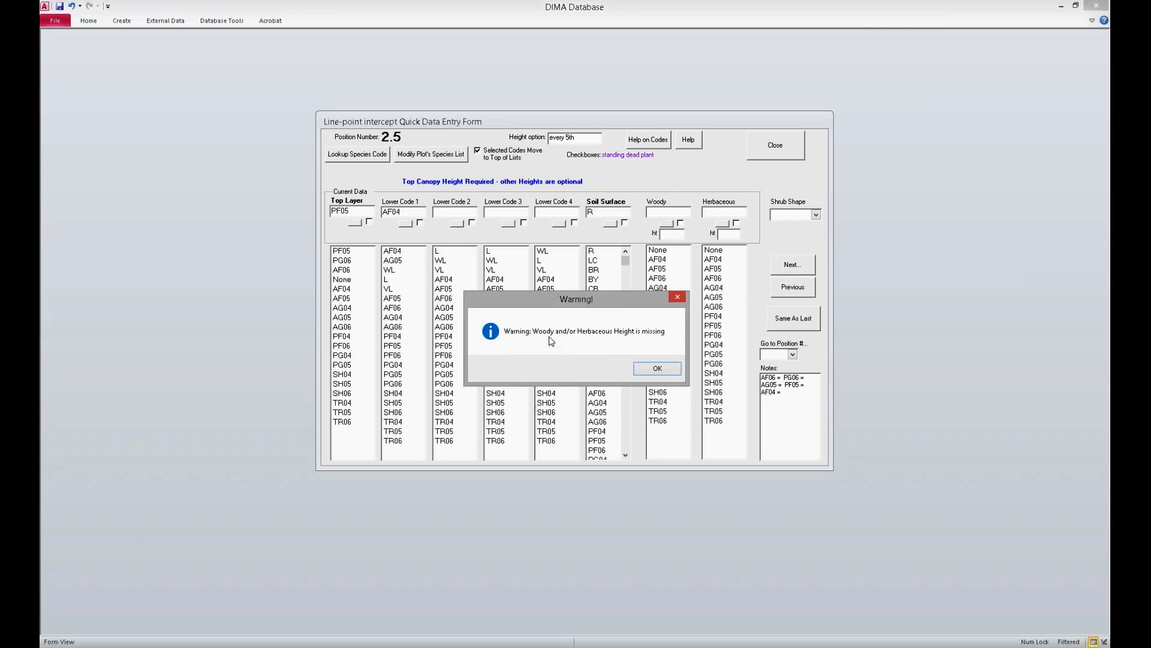
left_click(646, 369)
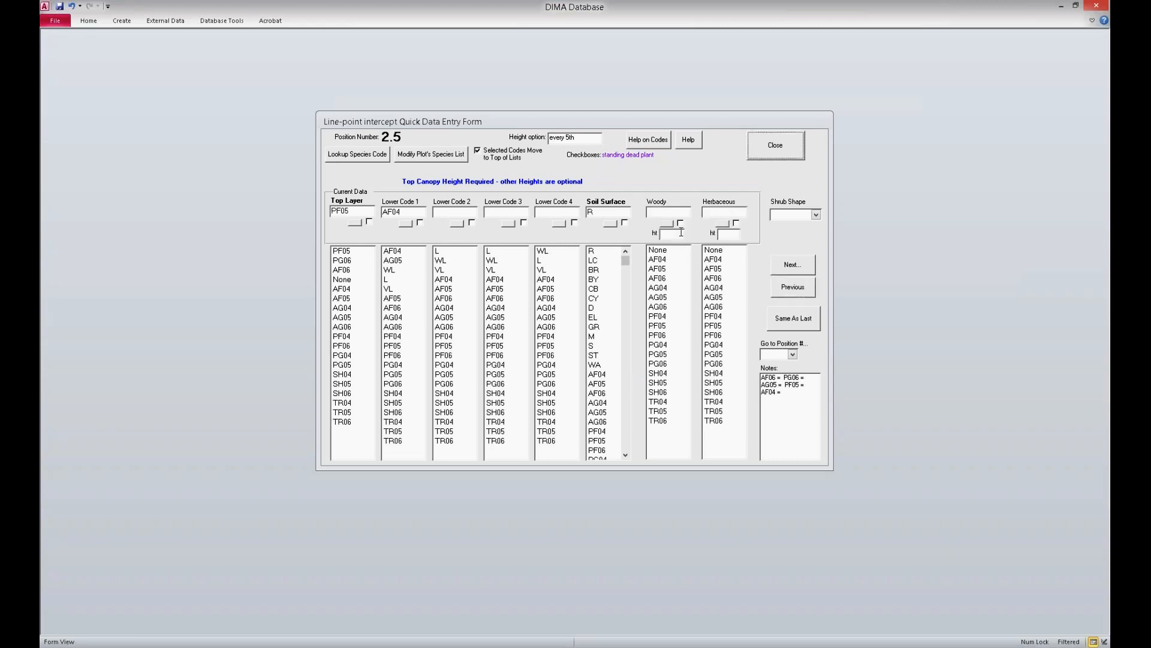
Step: Add heights at position 2.5: woody SH05 at 56 cm marked standing dead and herbaceous AG05 at 12 cm, and advance to position 3
left_click(662, 385)
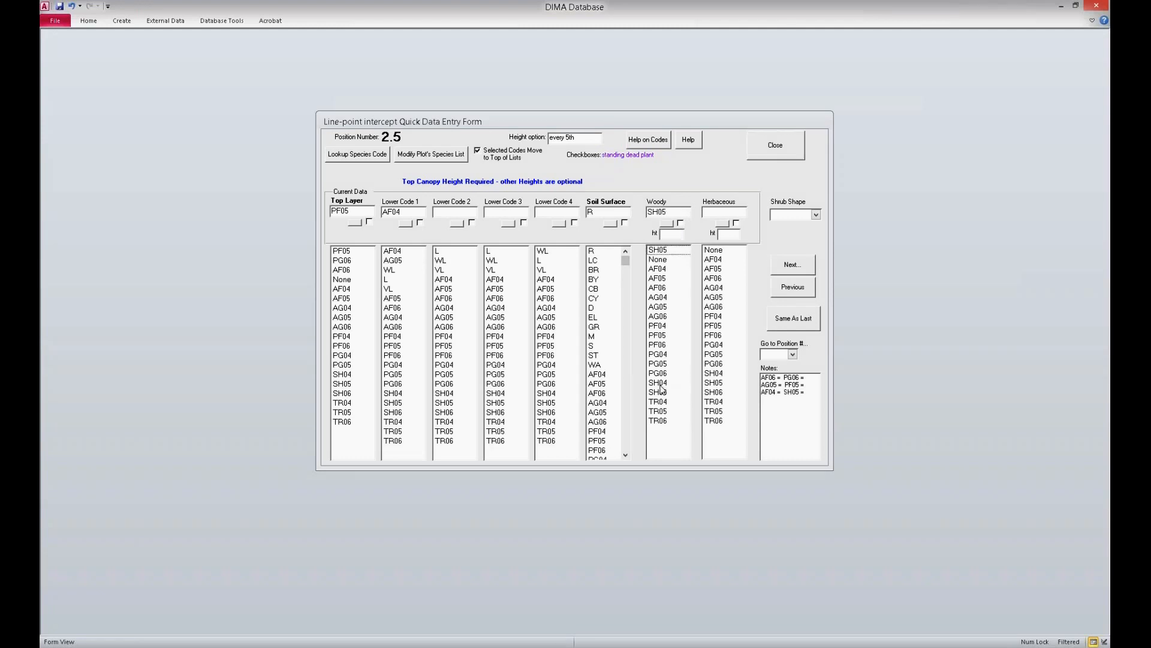
left_click(681, 223)
key("Num_Lock")
type("56")
left_click(719, 298)
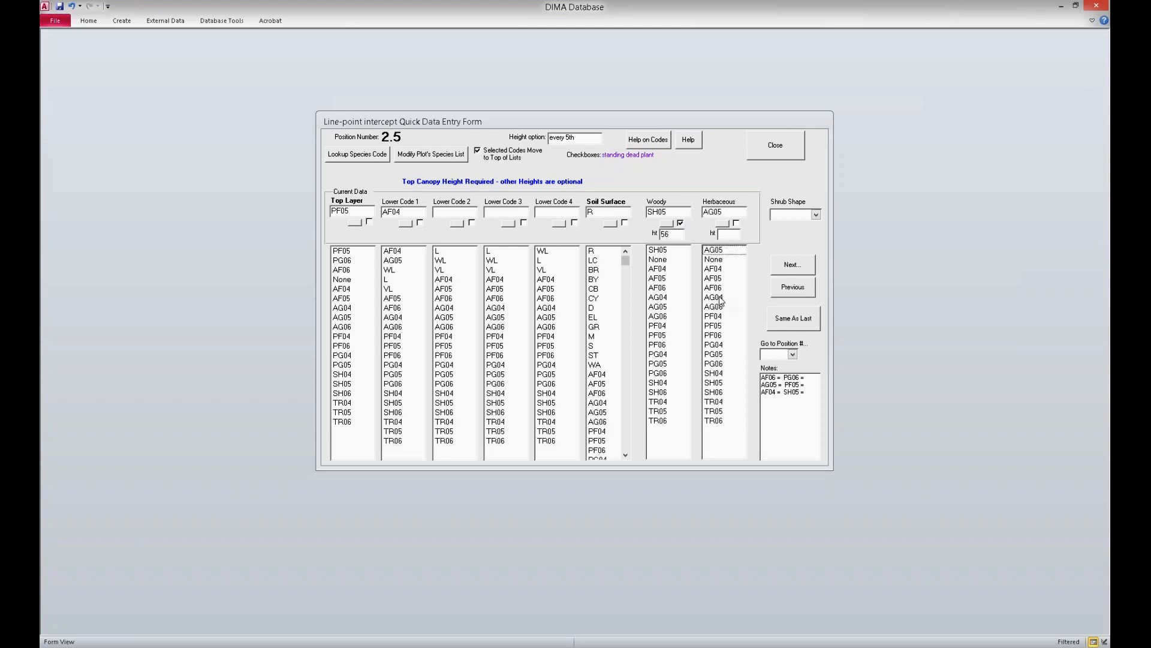
key("Tab")
type("12")
left_click(811, 265)
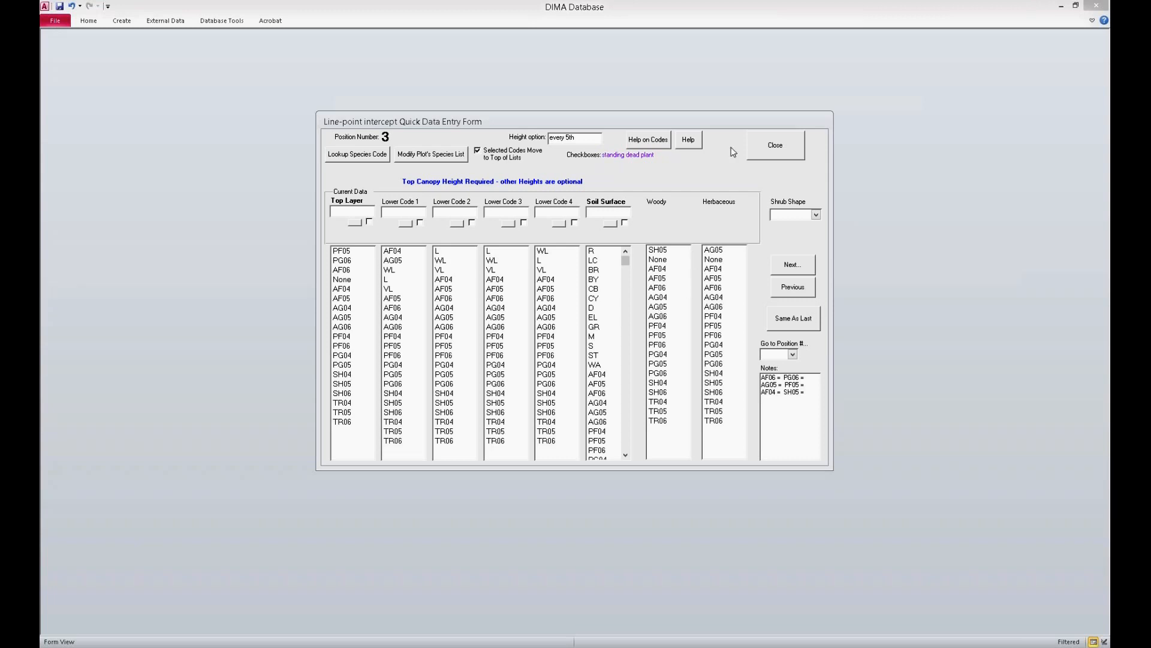
Step: Close quick data entry and the Line-Point Intercept form, leaving the remaining points incomplete
left_click(786, 148)
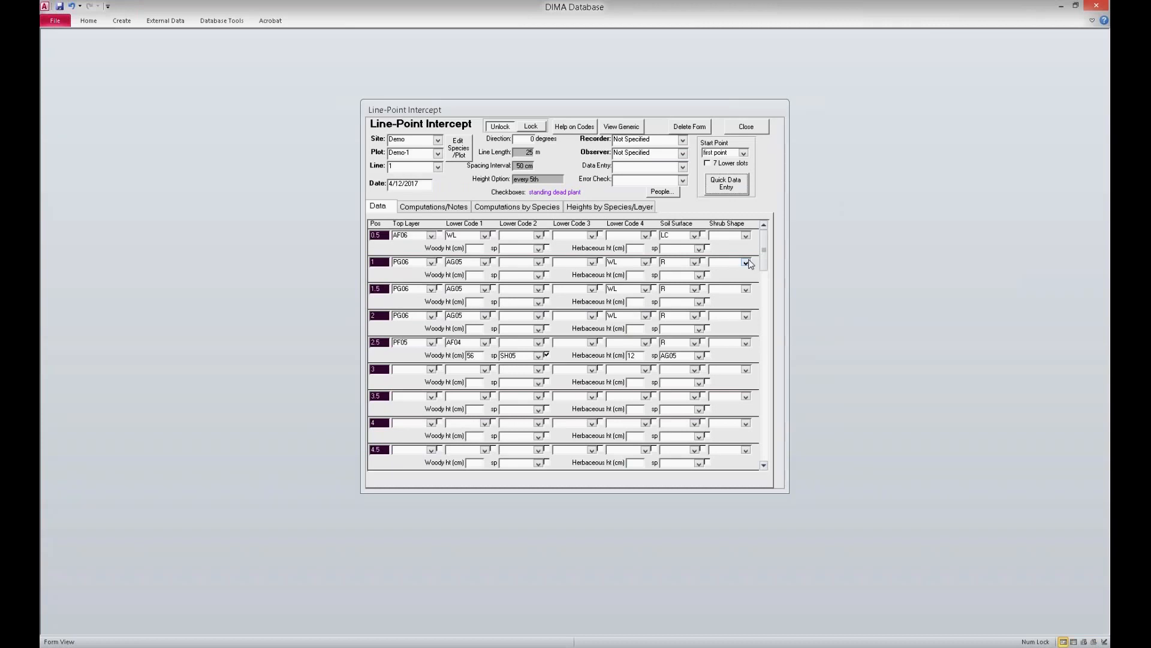
left_click(745, 129)
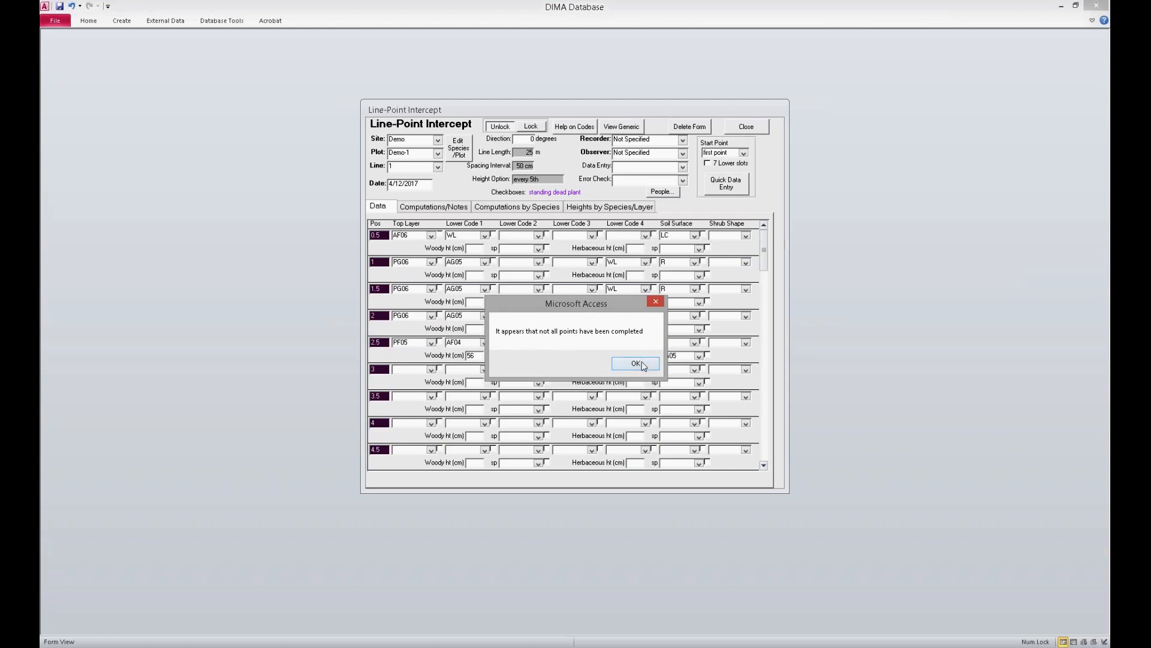
left_click_drag(591, 309, 553, 295)
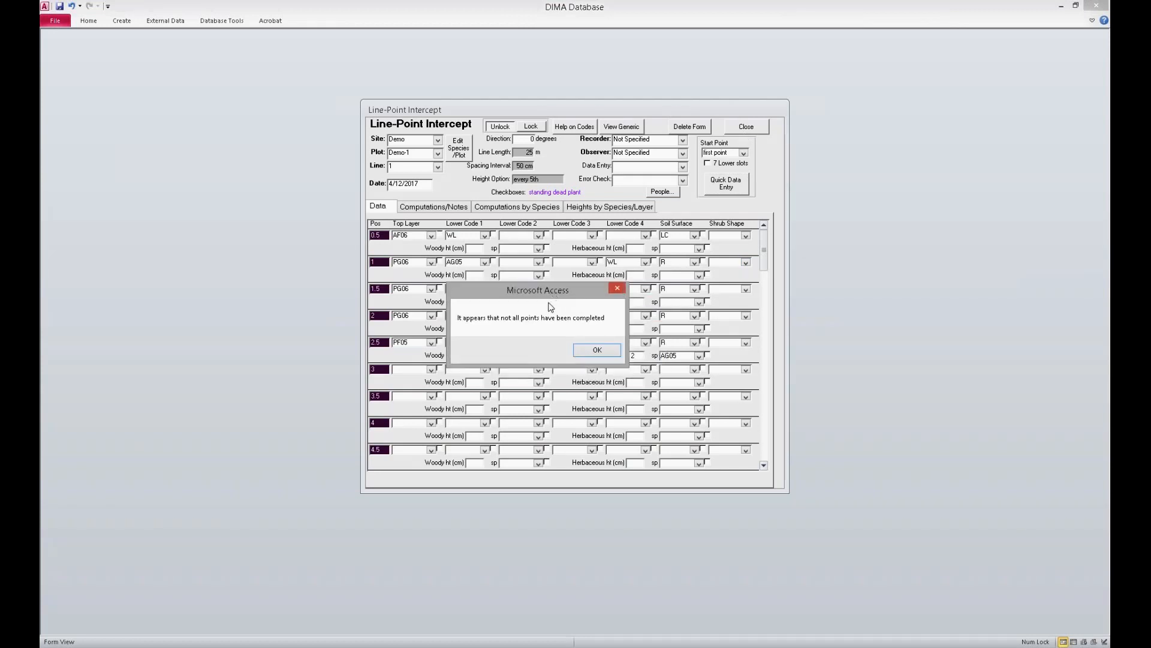
left_click(614, 352)
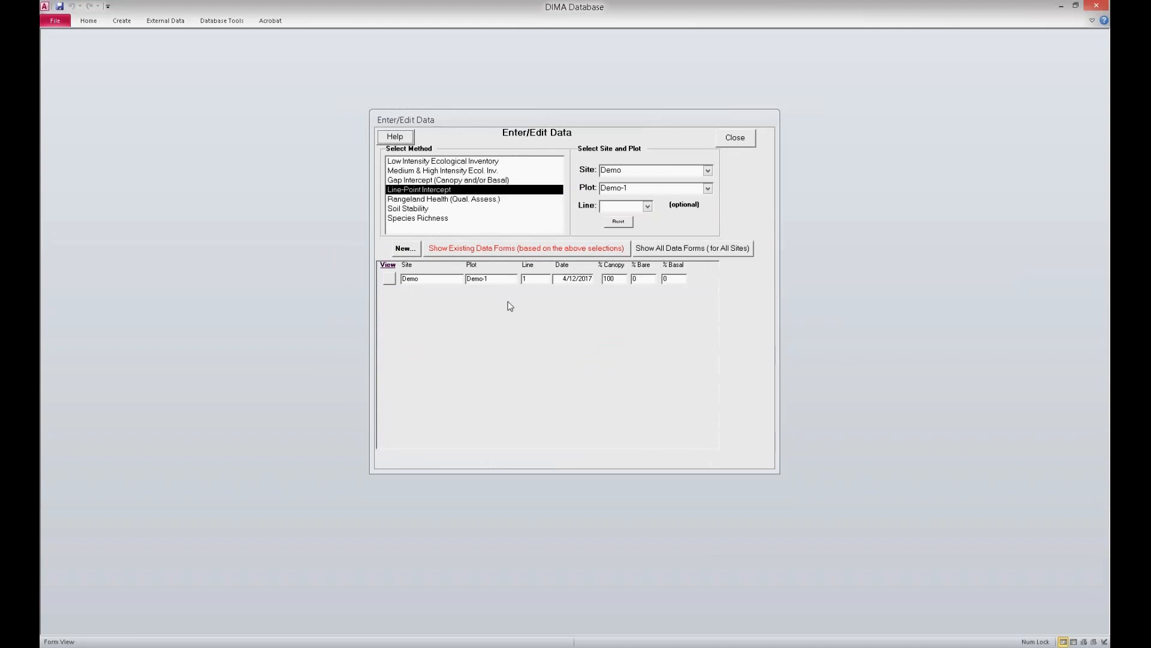
Step: Start a new Gap Intercept data form for plot Demo-1, accepting the plot defaults
left_click(455, 180)
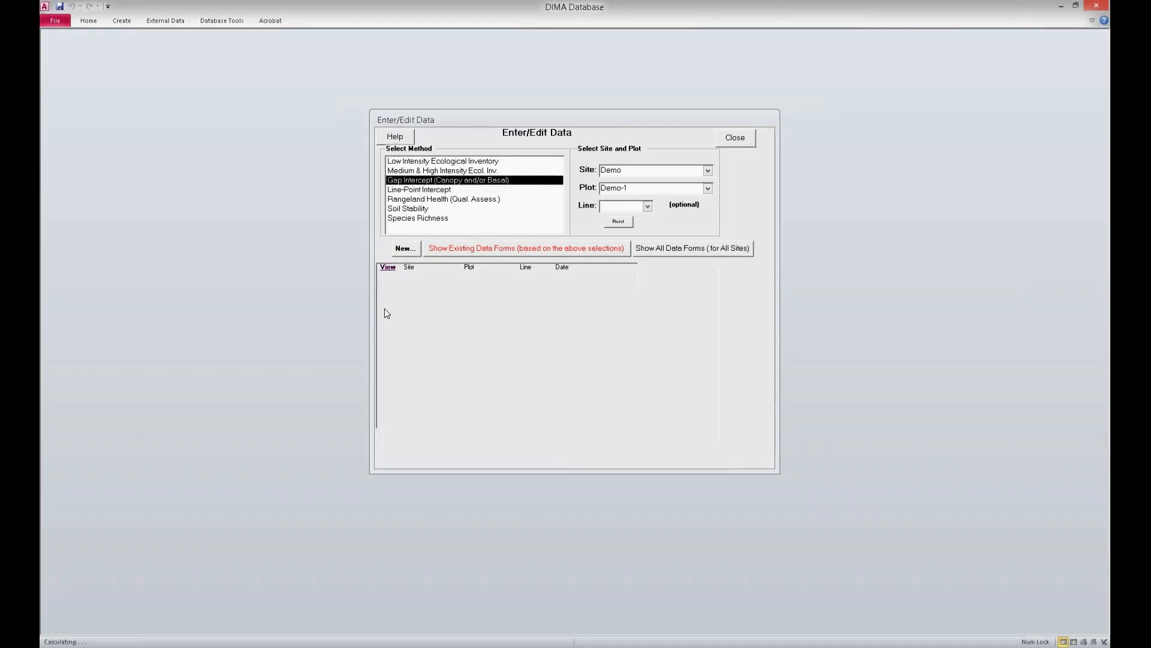
left_click(407, 249)
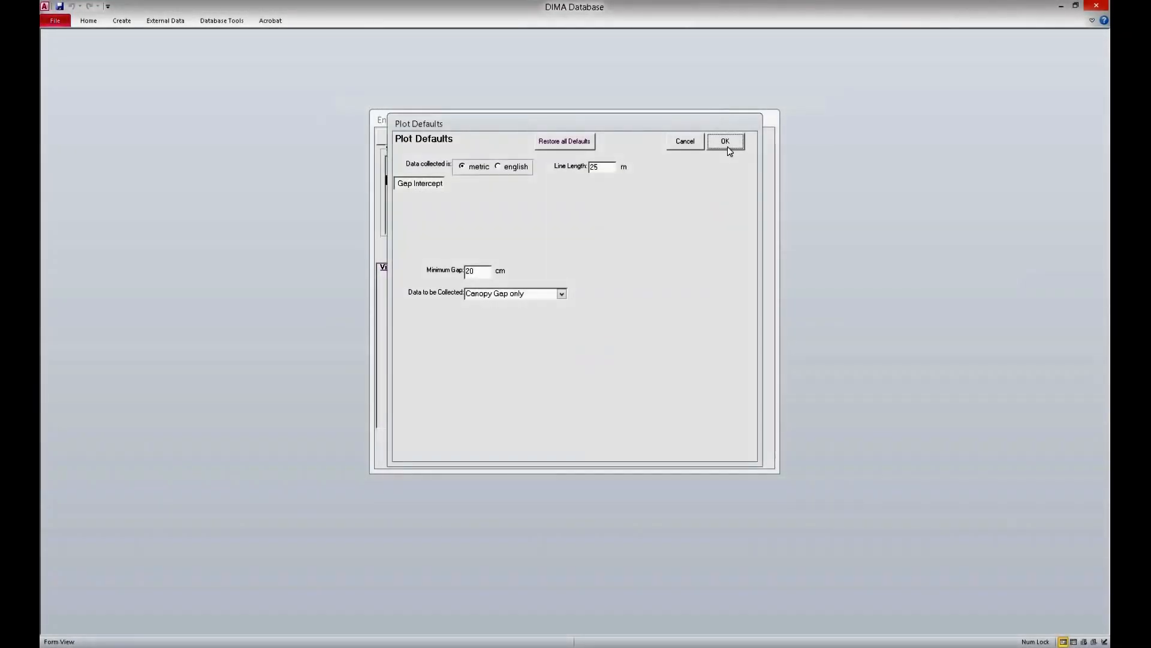
left_click(727, 143)
Step: Assign the Gap Intercept form to line 1, with recorder and observer set to Not Specified
left_click(471, 189)
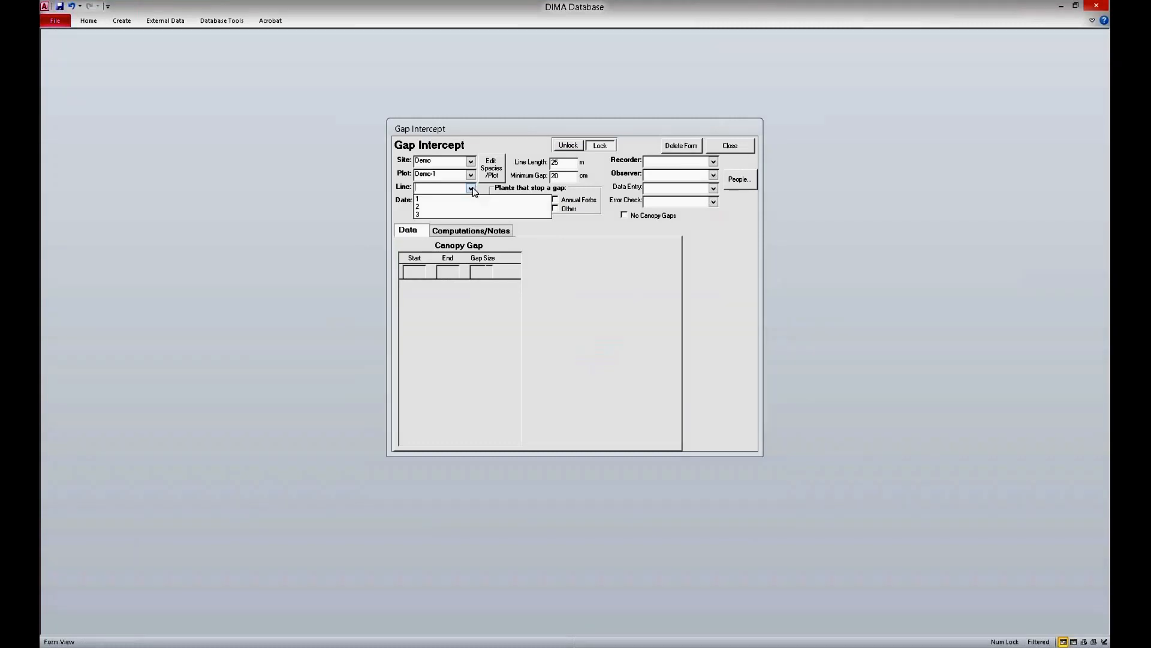
left_click(475, 203)
left_click(713, 161)
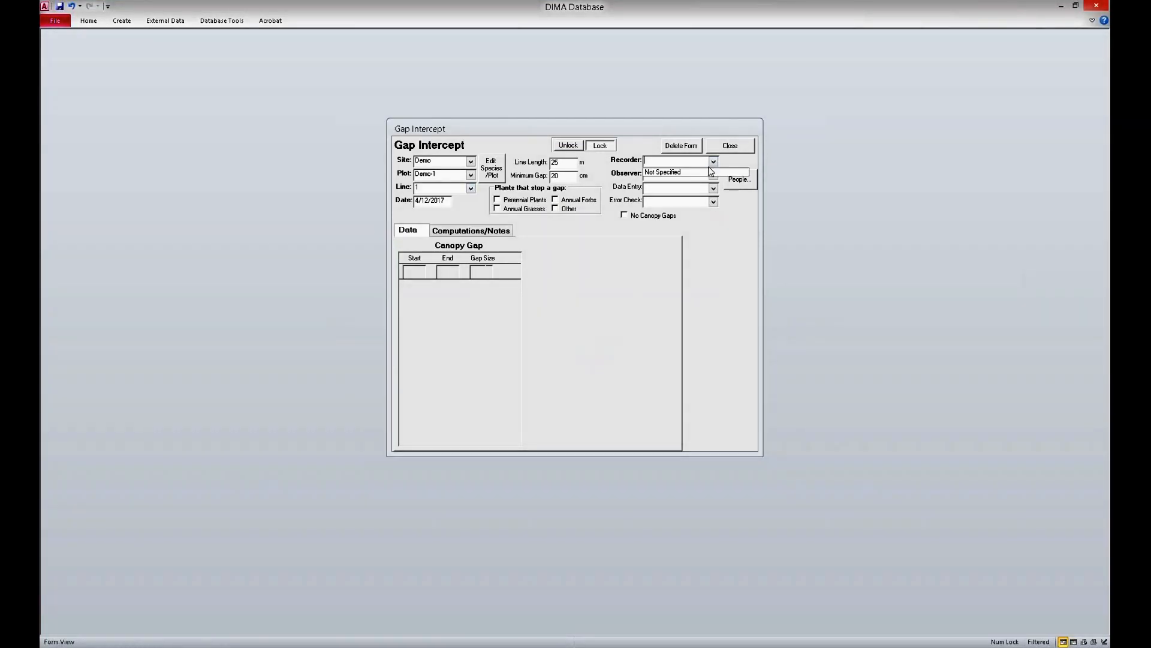
left_click(710, 173)
left_click(713, 174)
left_click(690, 186)
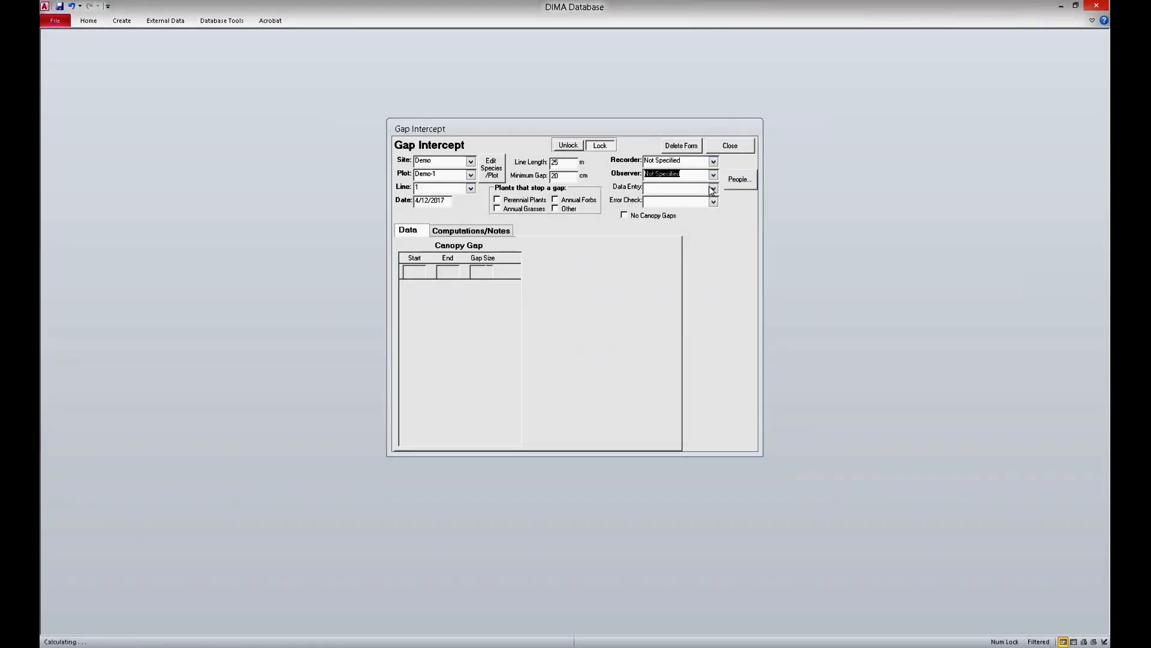
Step: Mark perennial plants, annual grasses and annual forbs as the plants that stop a gap
left_click(523, 200)
left_click(525, 208)
left_click(570, 200)
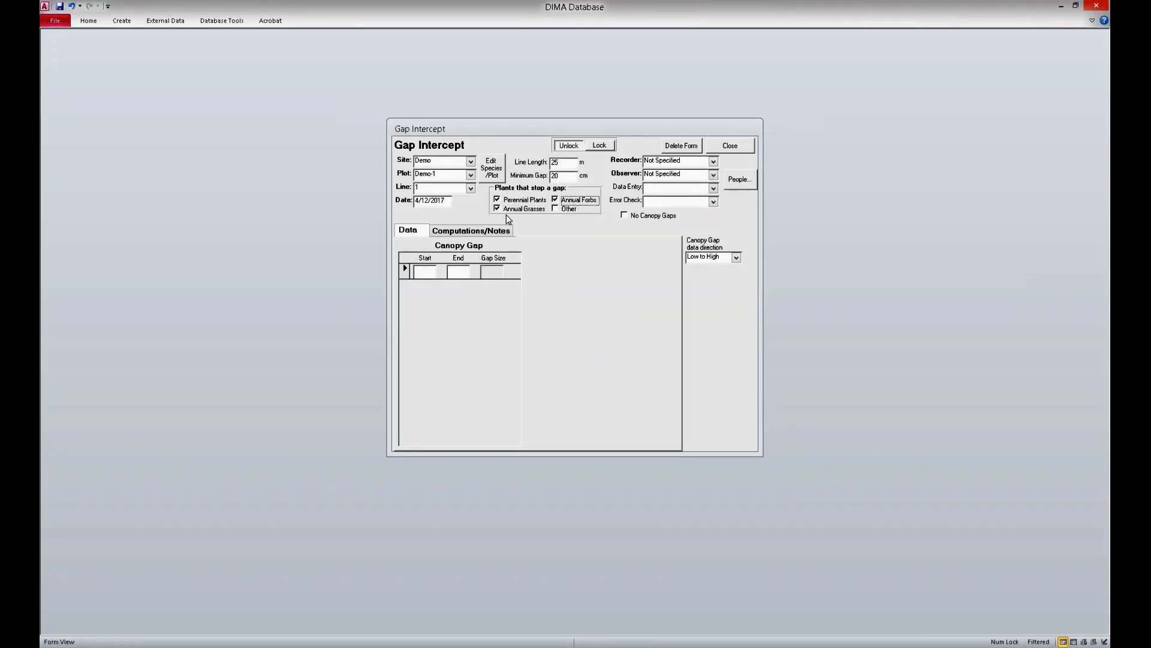
Step: Enter the first canopy gap with start 24 and end 46
left_click(434, 271)
type("24")
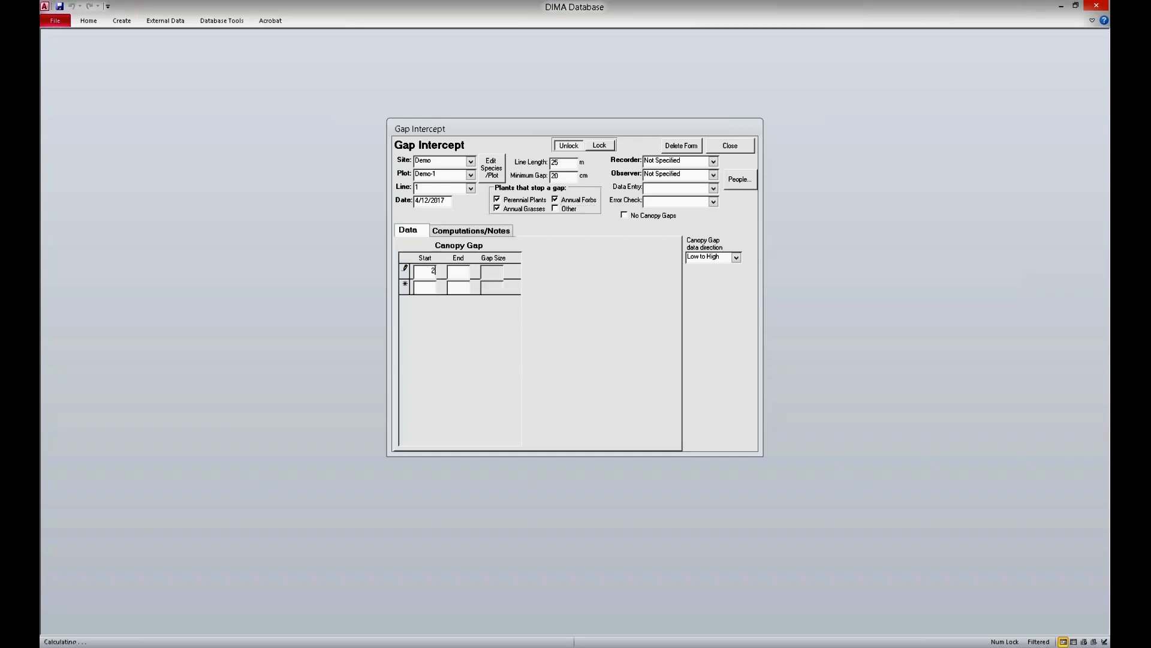
left_click(458, 272)
type("46")
Step: Enter a second canopy gap with start 48 and end 52, and dismiss the resulting message
key("Tab")
type("56")
key("BackSpace")
key("BackSpace")
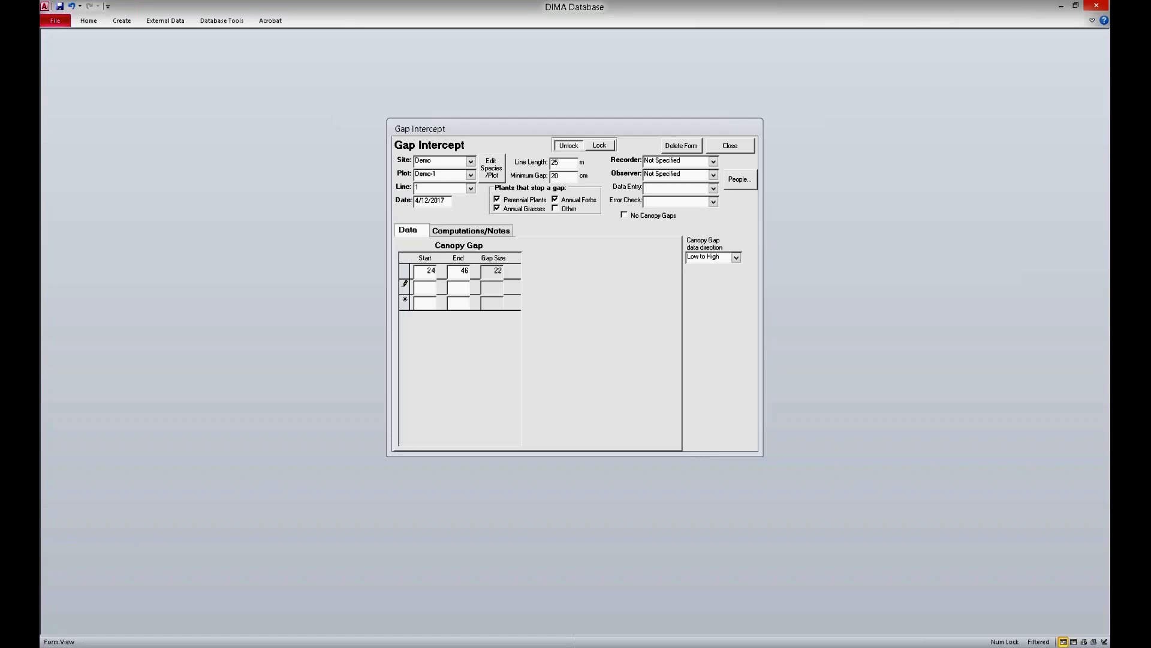
type("48")
left_click(458, 287)
type("52")
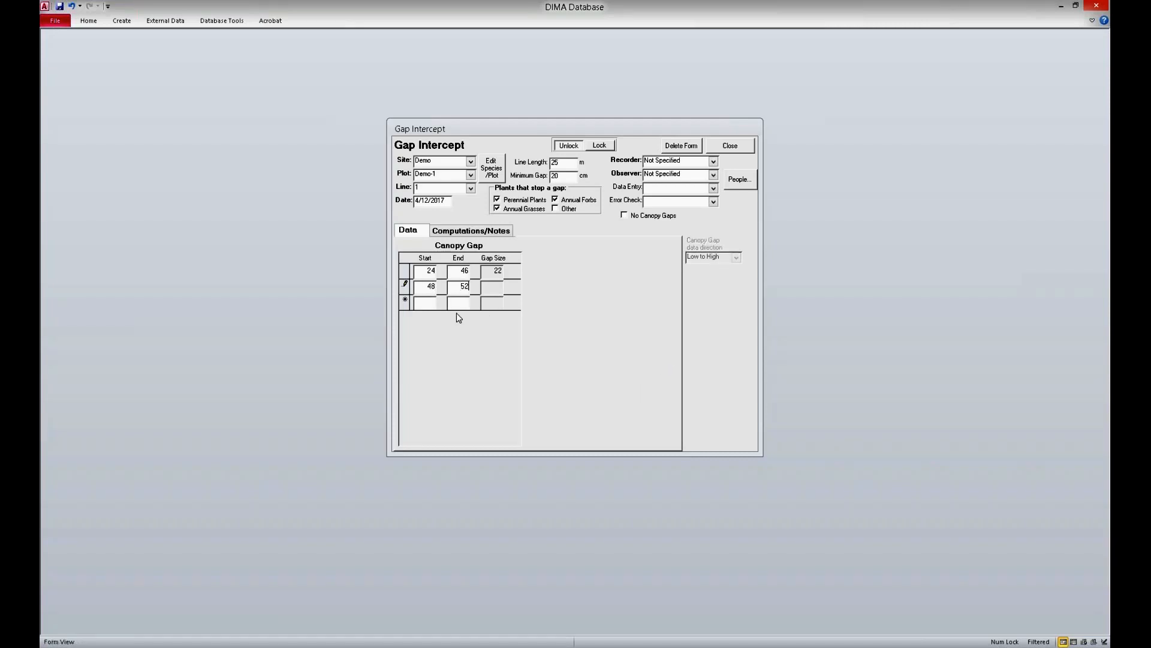
key("Tab")
left_click_drag(558, 303, 519, 295)
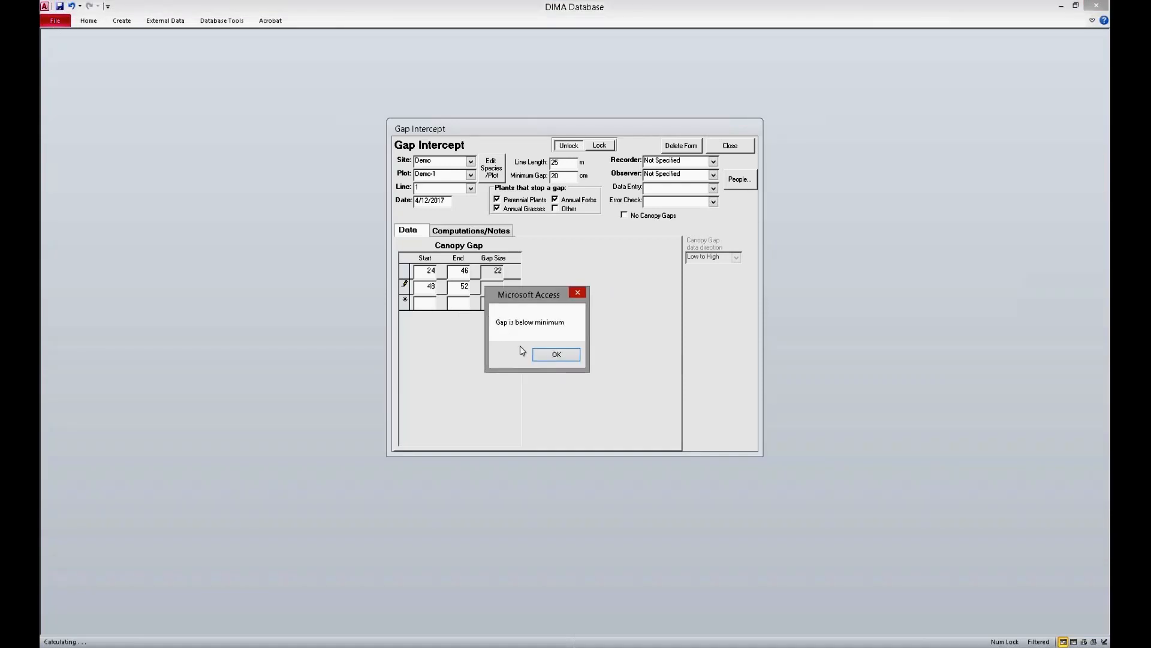
left_click(555, 355)
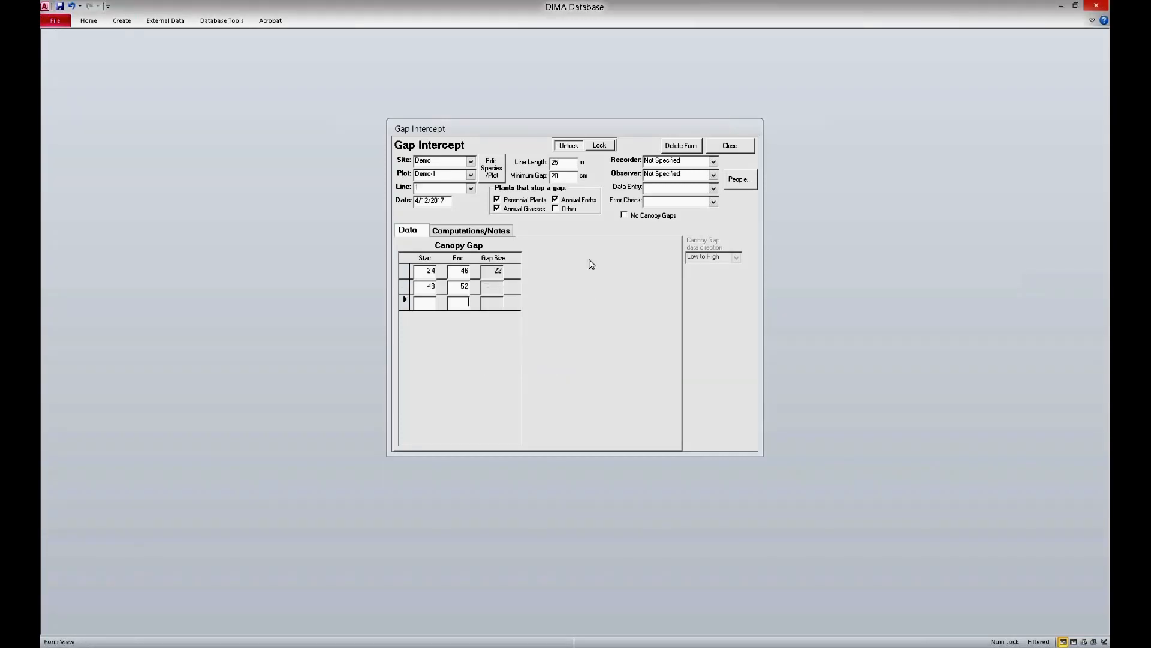
Step: Close the Gap Intercept form and start a new Soil Stability form for plot Demo-1, accepting the plot defaults
left_click(624, 216)
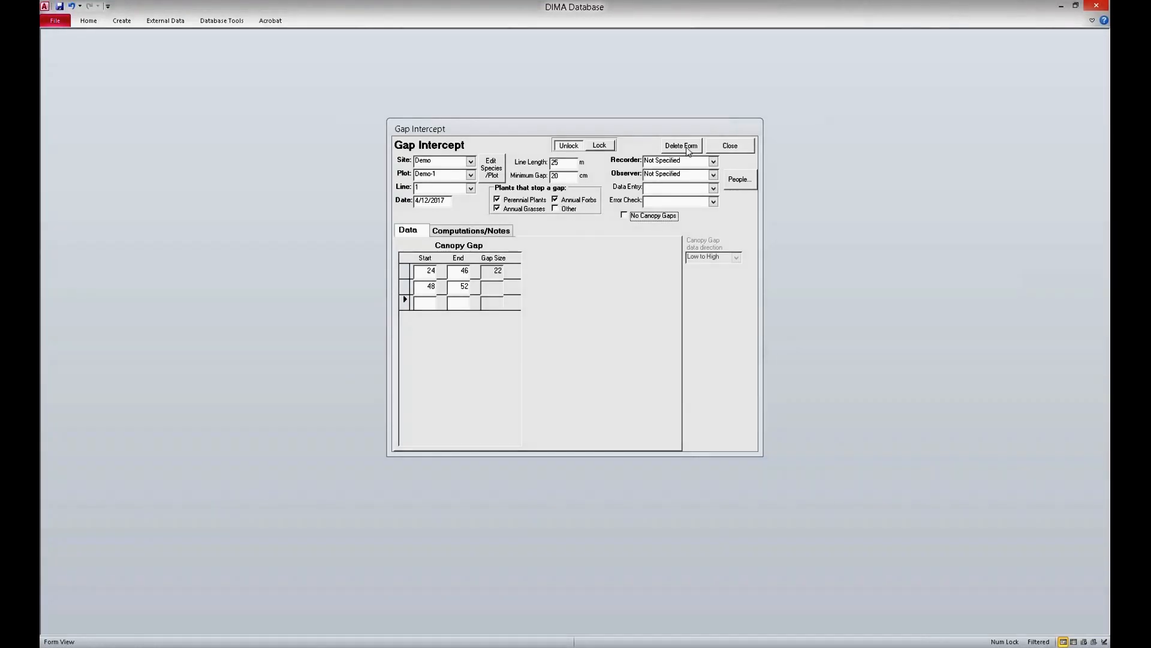
left_click(740, 147)
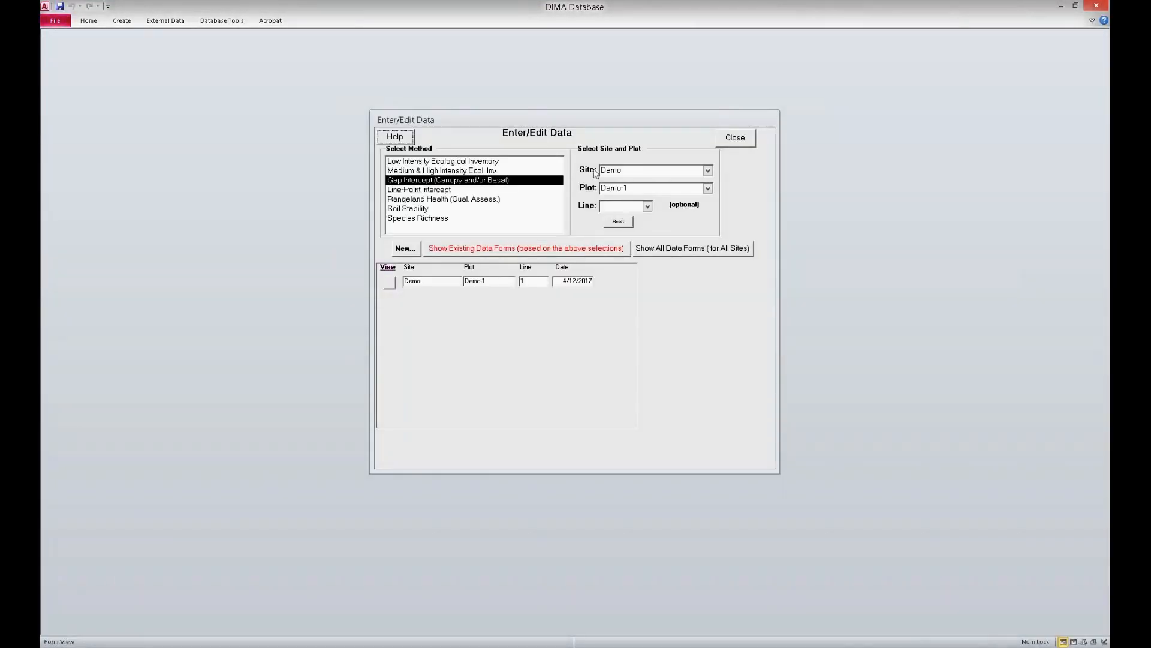
left_click(418, 209)
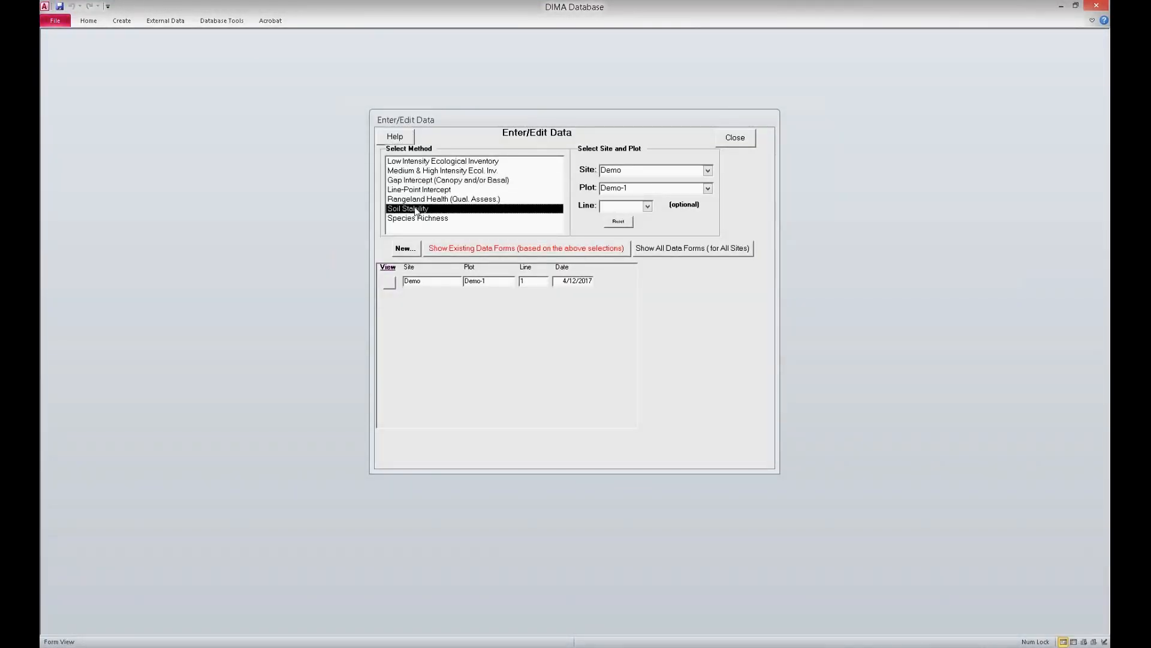
left_click(406, 249)
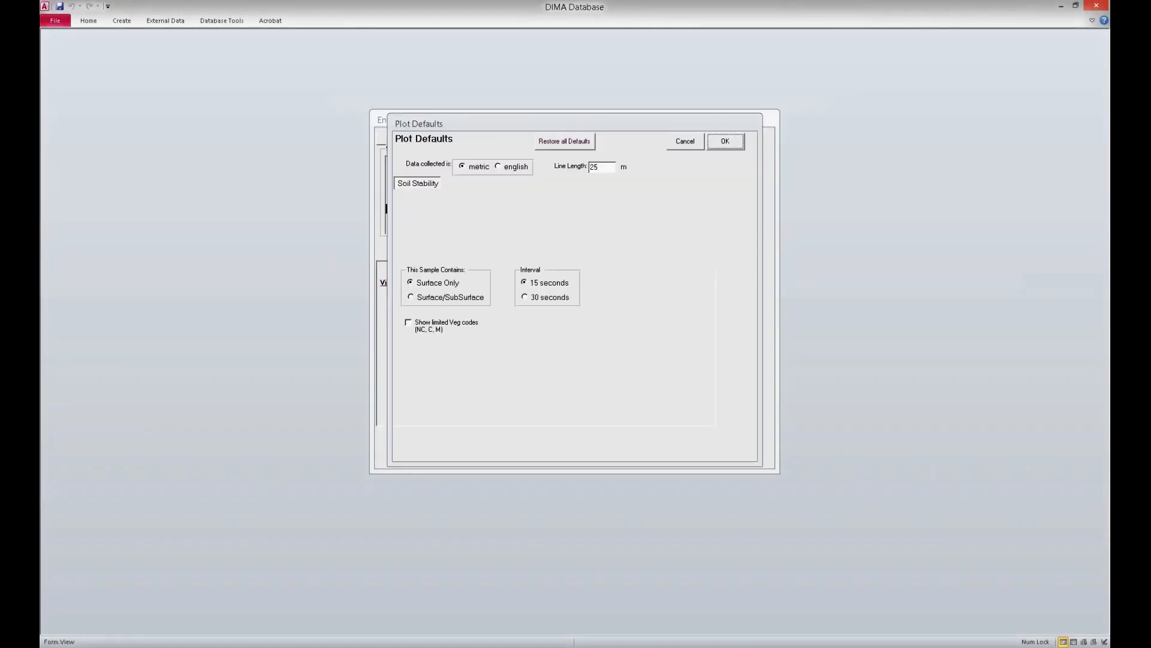
left_click(722, 144)
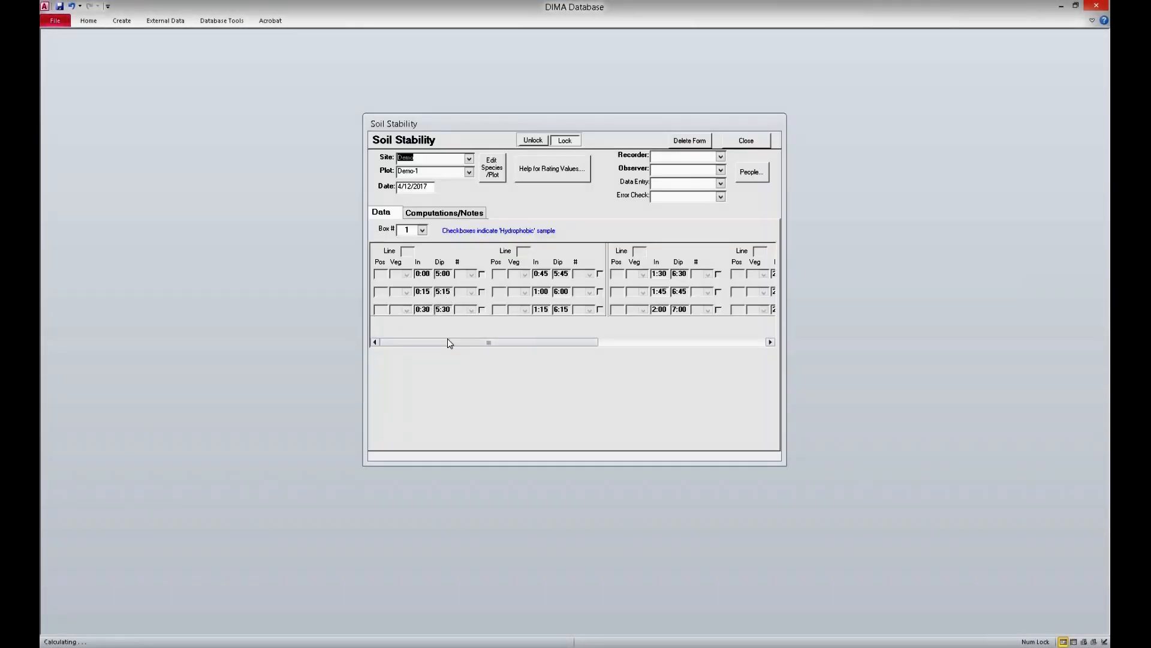
Step: Set the Soil Stability recorder and observer to Not Specified, and enter position 1 with veg code NC for the first sample
left_click(720, 157)
left_click(696, 168)
left_click(720, 170)
left_click(721, 181)
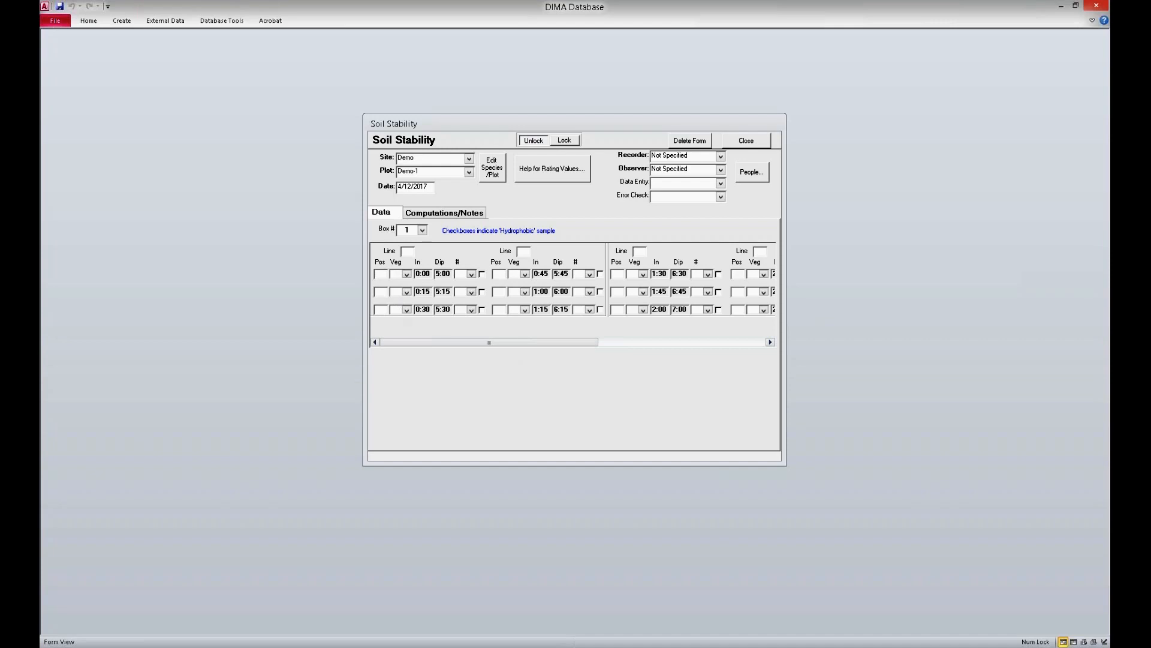
left_click(407, 275)
left_click(411, 283)
Step: Review the help for soil stability rating values and look over the remaining sample columns
left_click(519, 173)
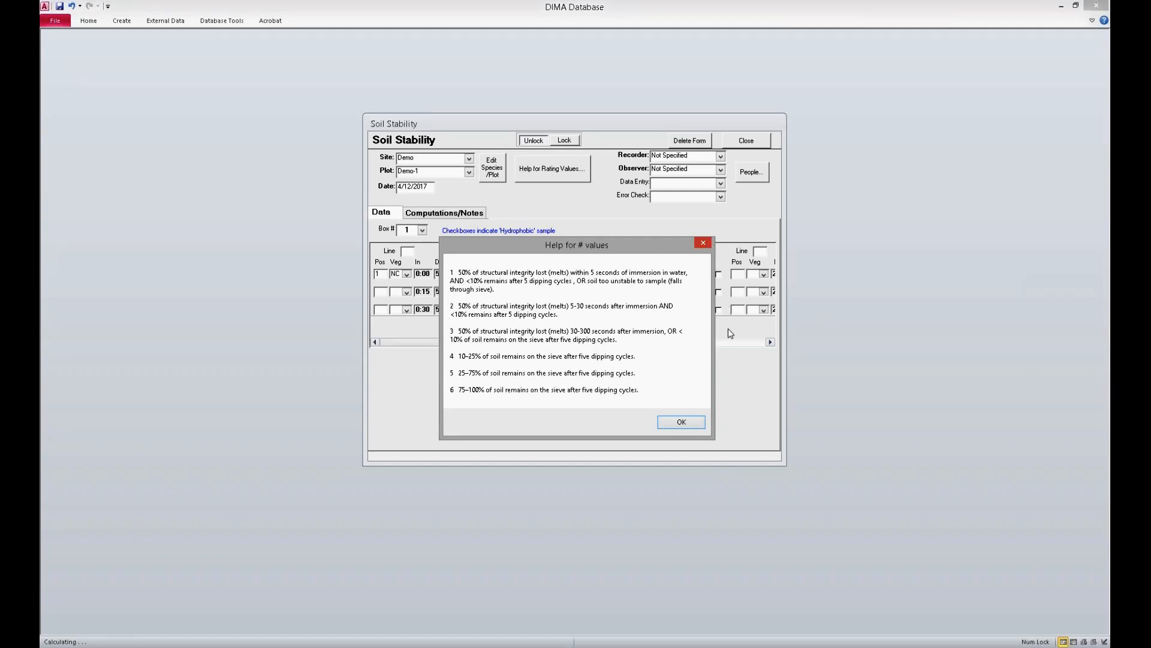
left_click(675, 425)
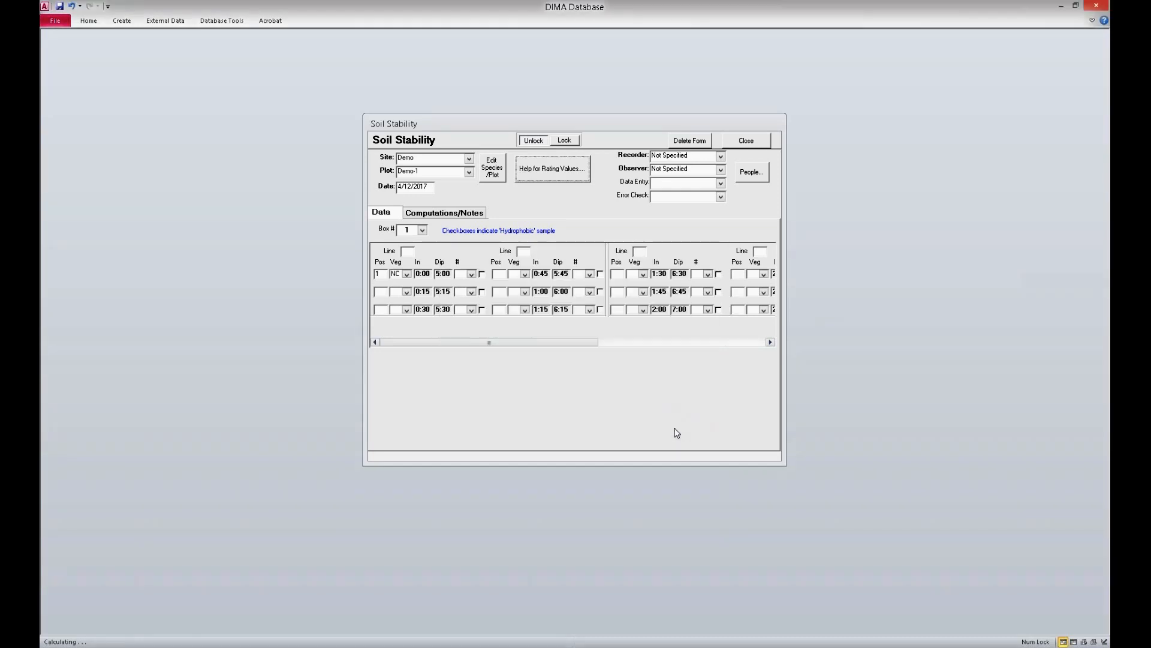
left_click(592, 344)
left_click_drag(591, 344, 554, 321)
Step: Close the Soil Stability form and start a new Species Richness form for plot Demo-1, accepting the AIM plot defaults
left_click(747, 141)
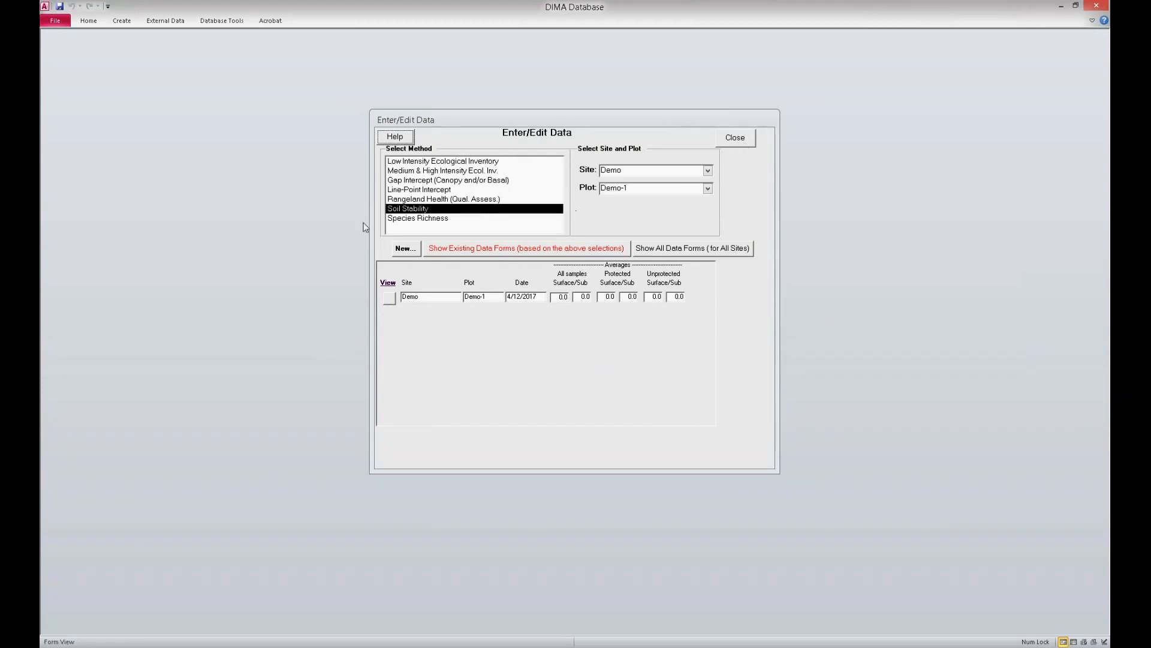
left_click(399, 219)
left_click(403, 248)
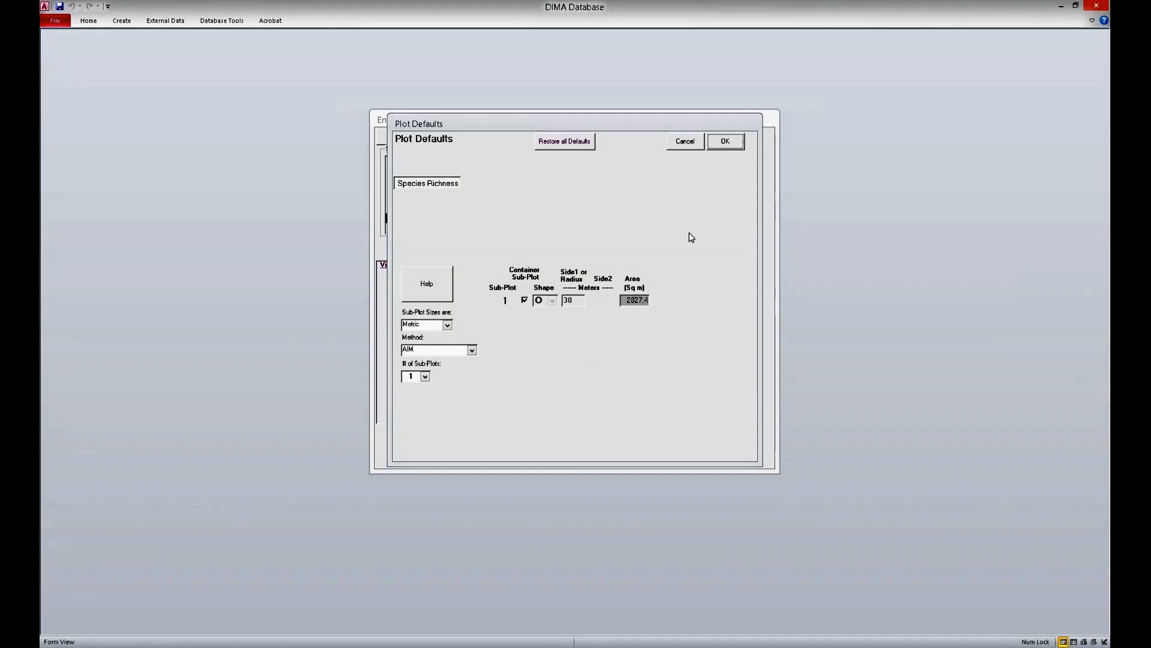
left_click(730, 146)
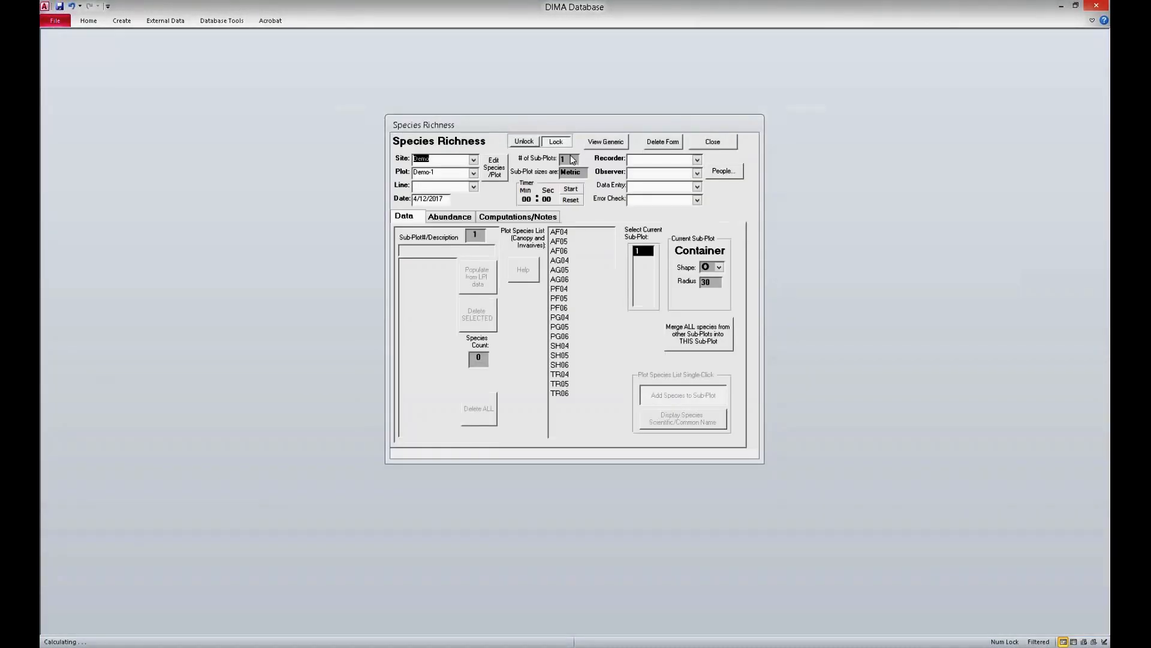
Step: Assign the Species Richness form to line 1, with recorder and observer set to Not Specified
left_click(474, 186)
left_click(475, 199)
left_click(697, 159)
left_click(697, 171)
left_click(697, 173)
left_click(690, 183)
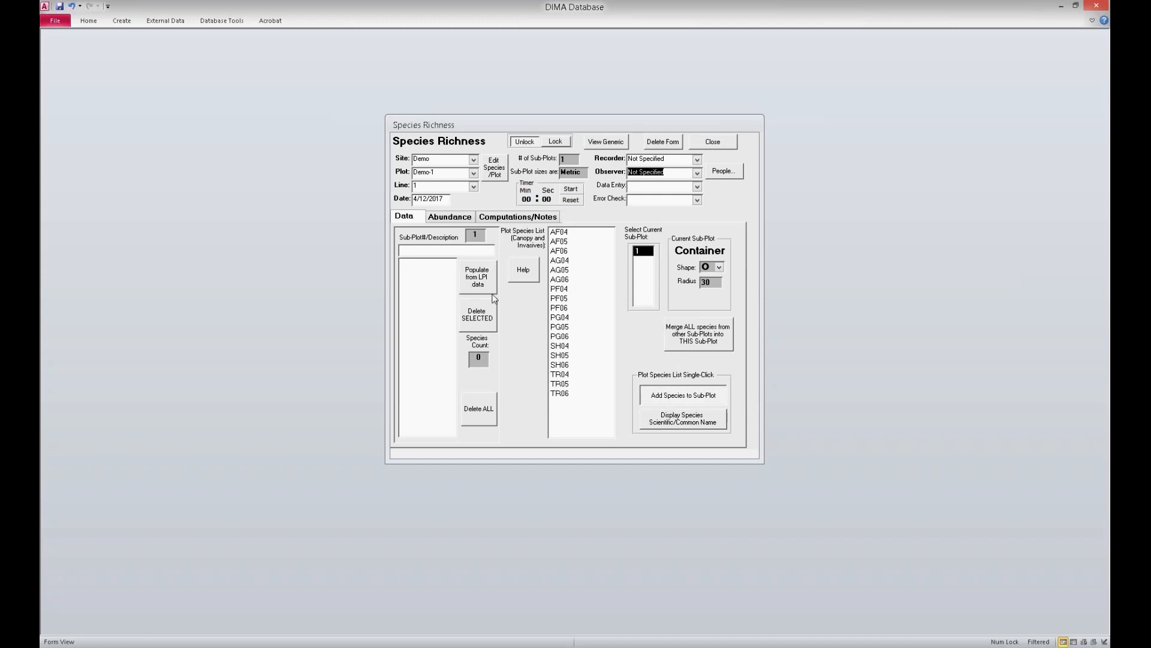
Step: Populate sub-plot 1 with the LPI species from all transects in the plot, and close the Species Richness form
left_click(487, 276)
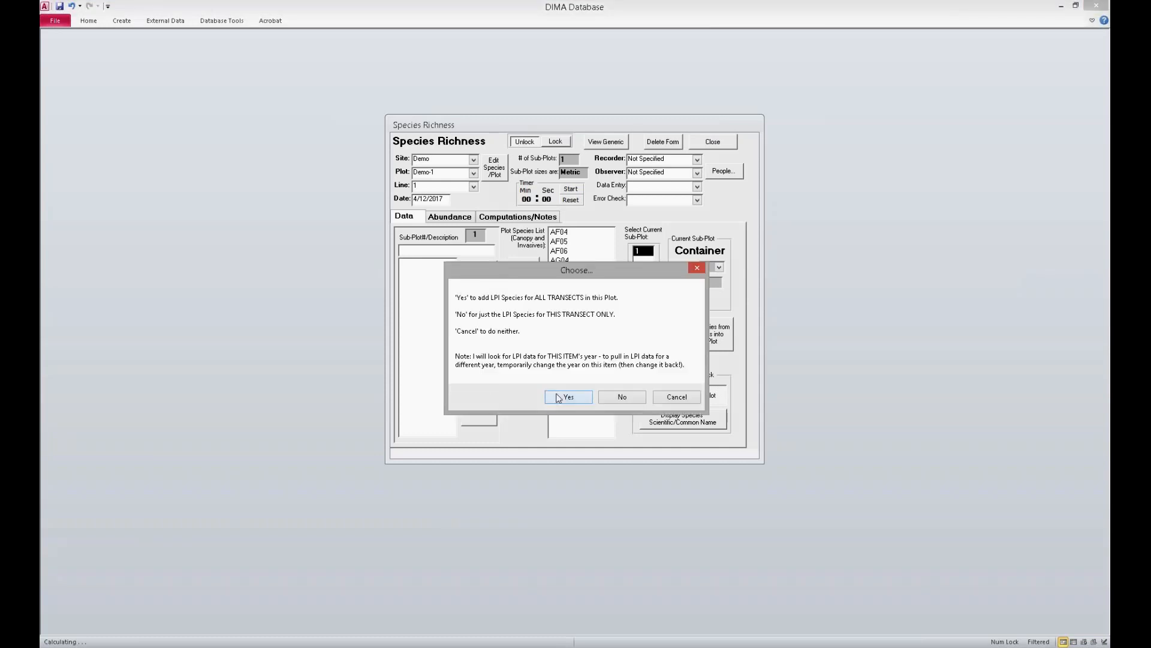
left_click(574, 398)
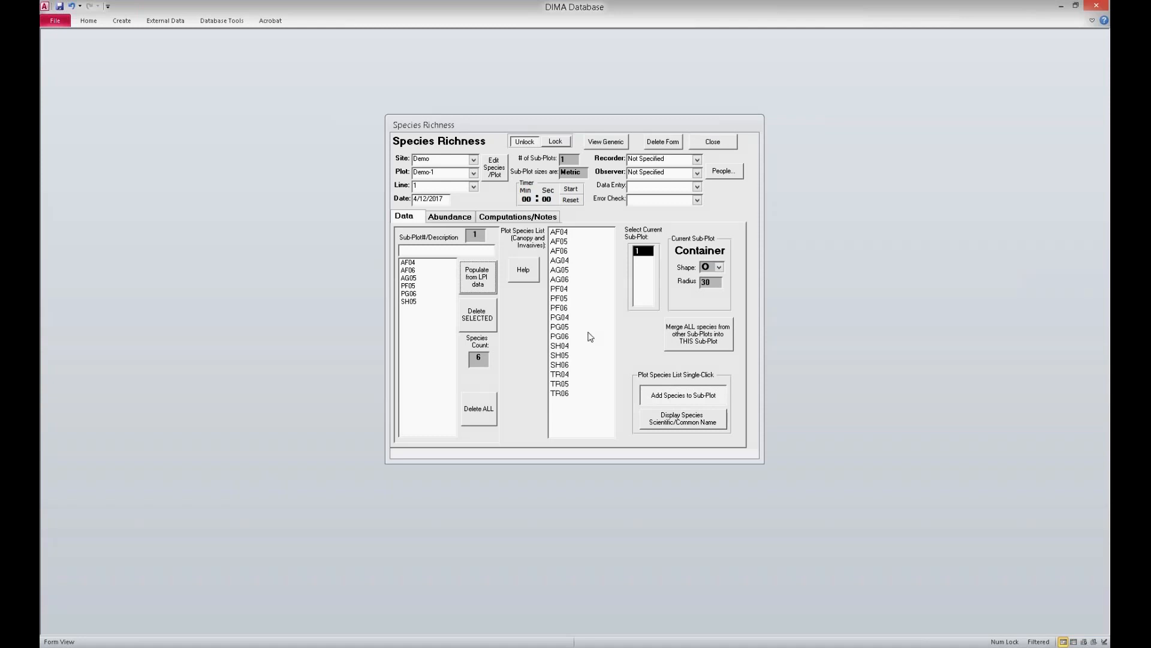
left_click(704, 142)
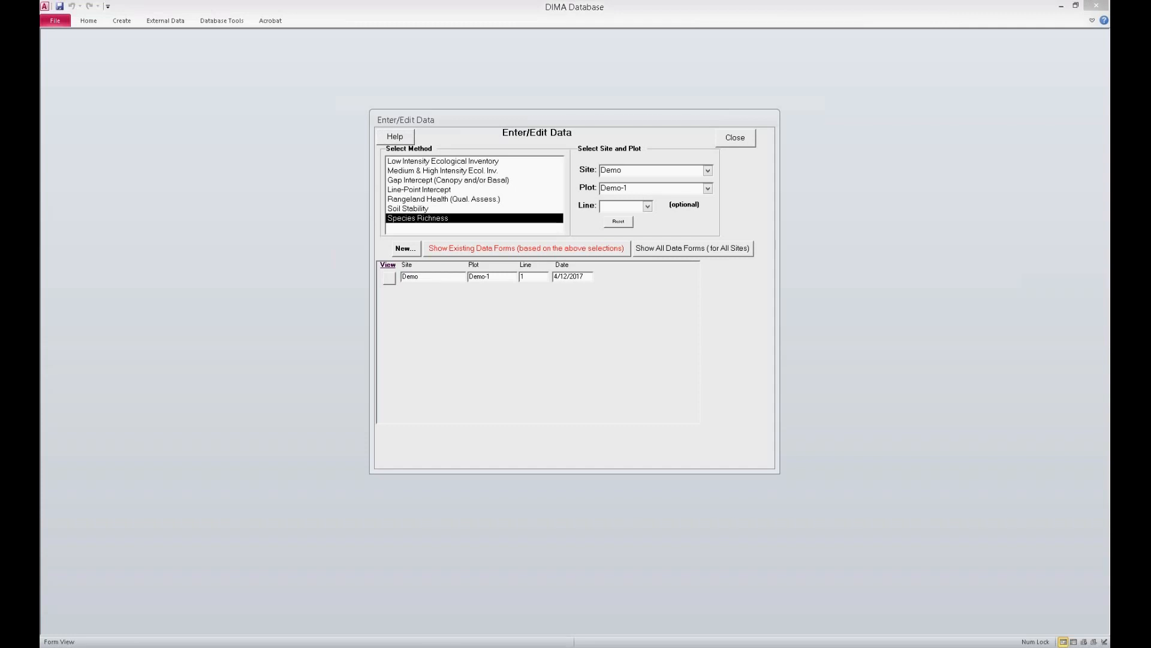
Step: Reopen the saved Species Richness form for Demo-1 line 1 and open the plot's species list for editing
left_click(391, 220)
left_click(385, 280)
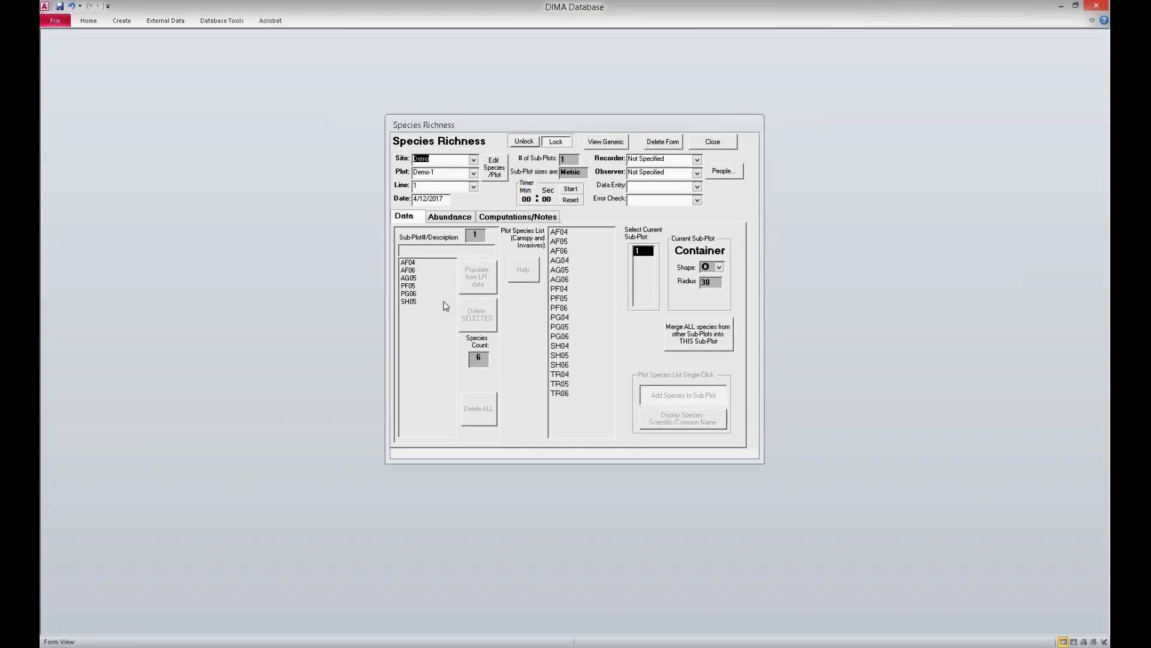
left_click(496, 171)
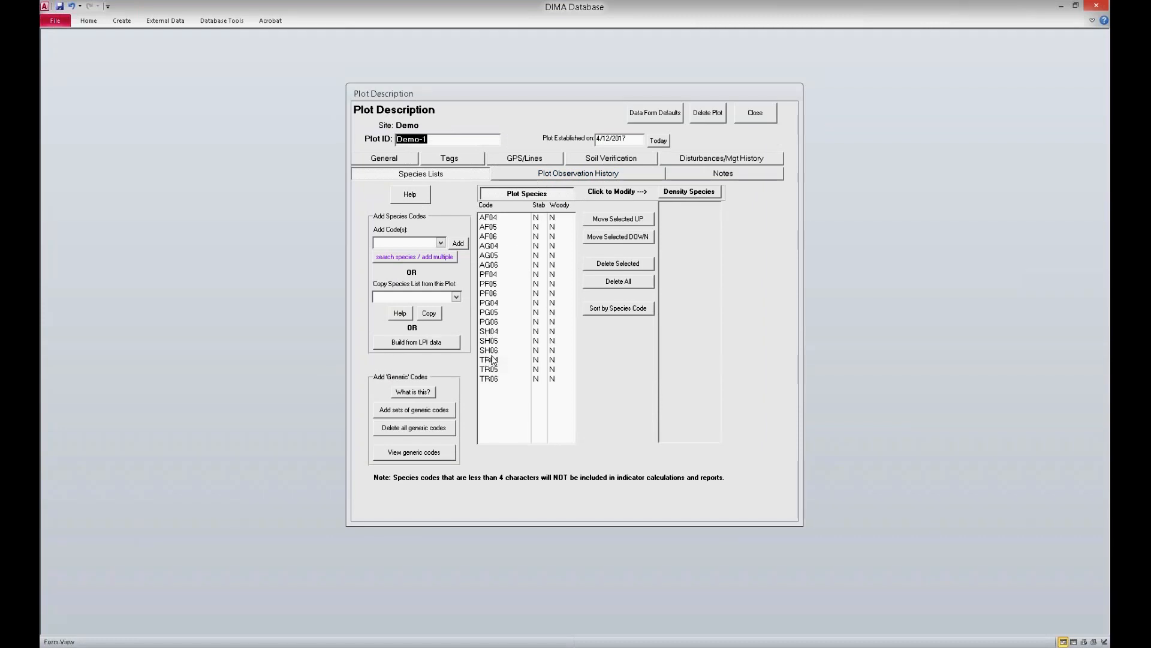
Step: Add species code BRTE to the Demo-1 plot species list, accept its addition to the state list, and close the plot description
left_click(413, 242)
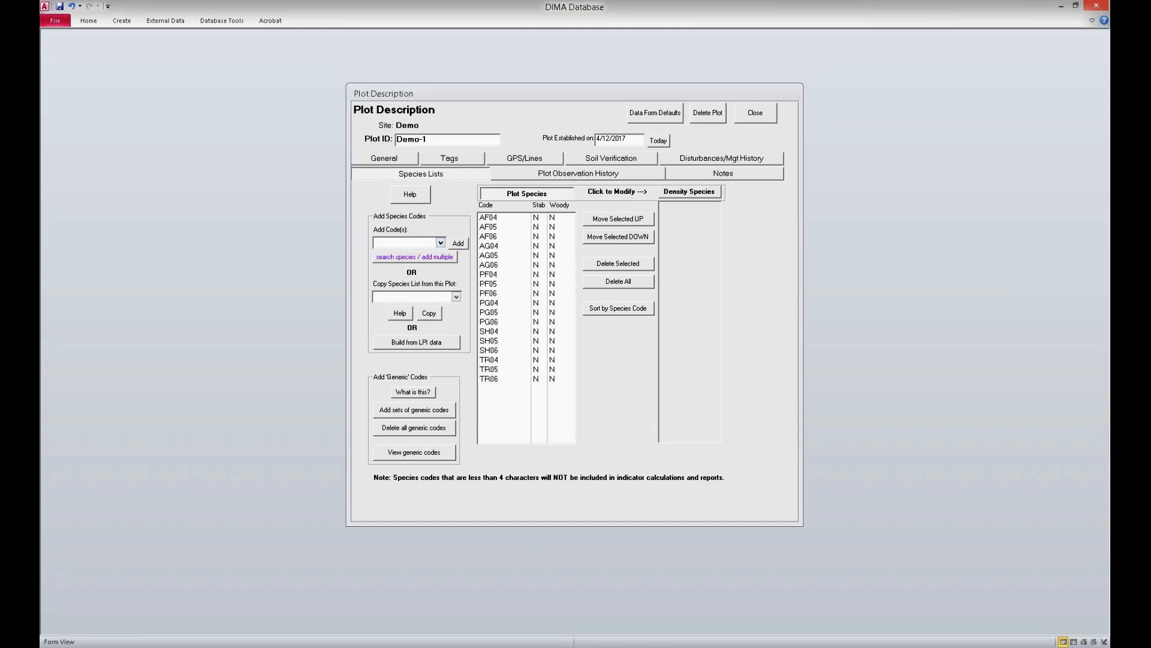
left_click(440, 243)
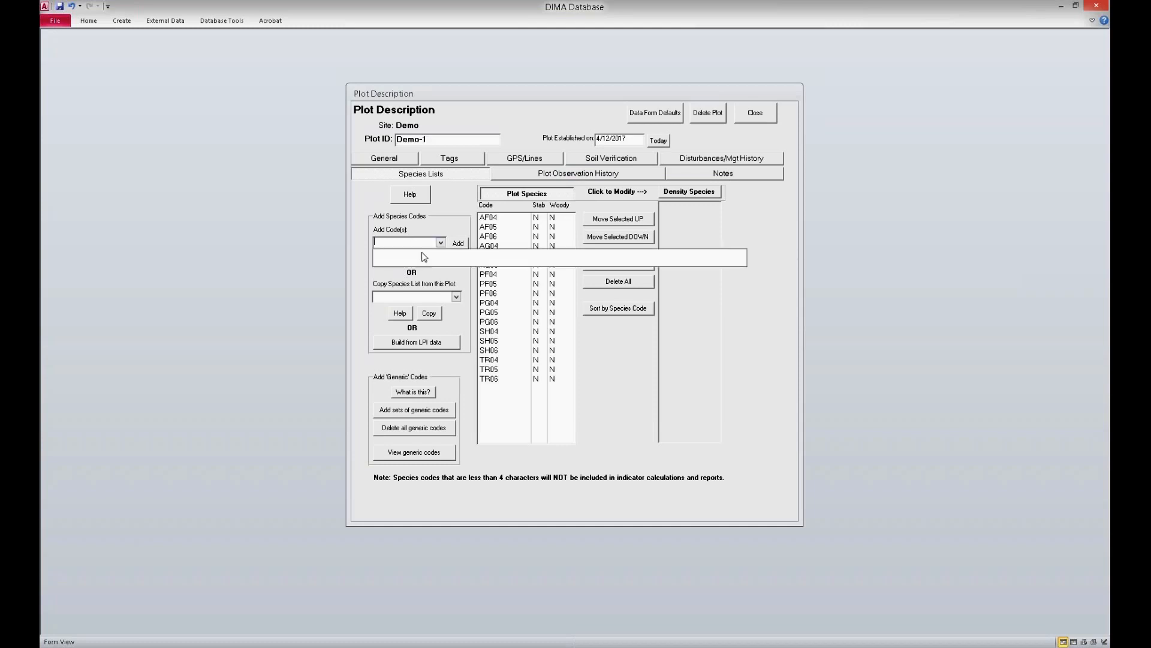
left_click(454, 218)
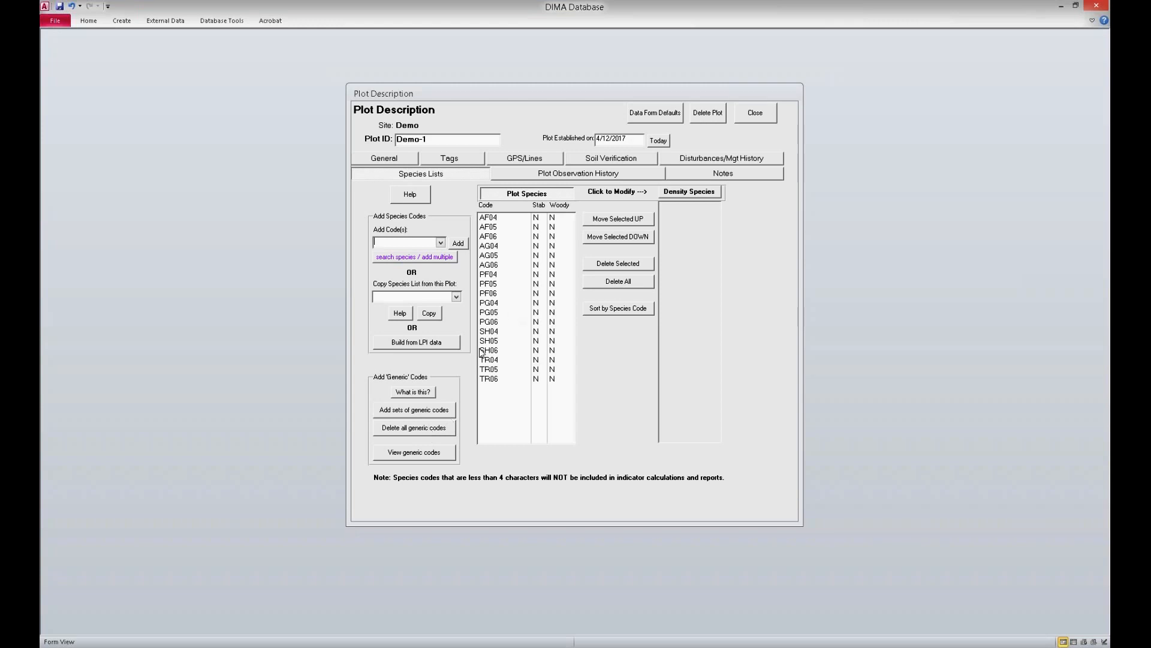
left_click(415, 241)
type("BRTE")
left_click(458, 243)
left_click(627, 368)
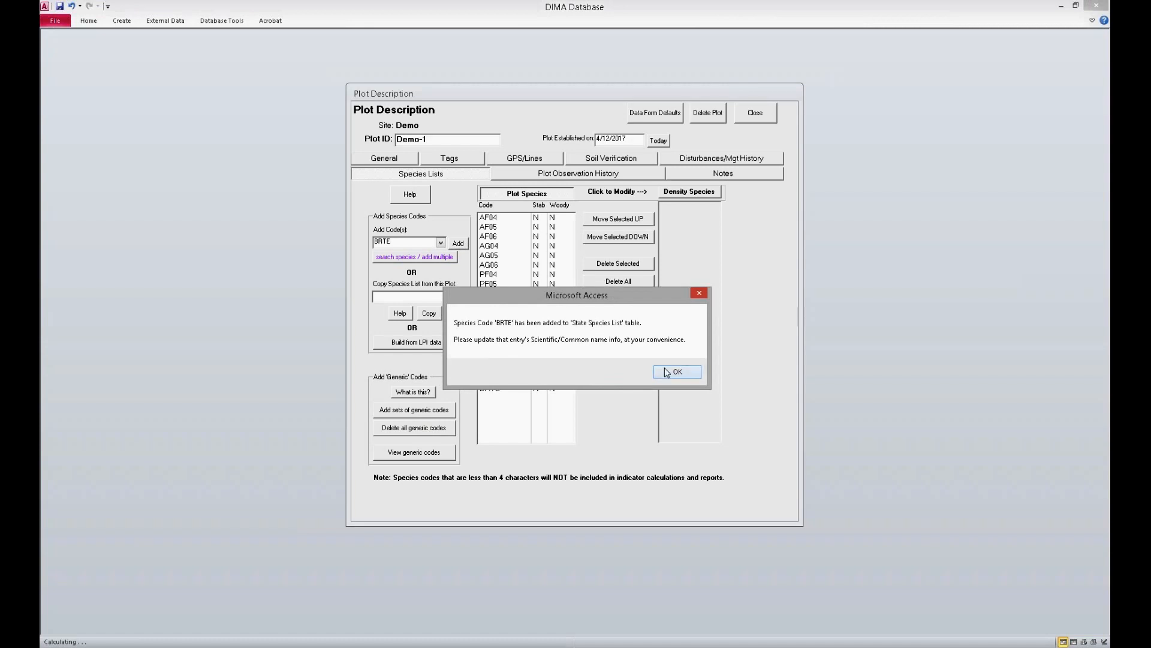
left_click(665, 371)
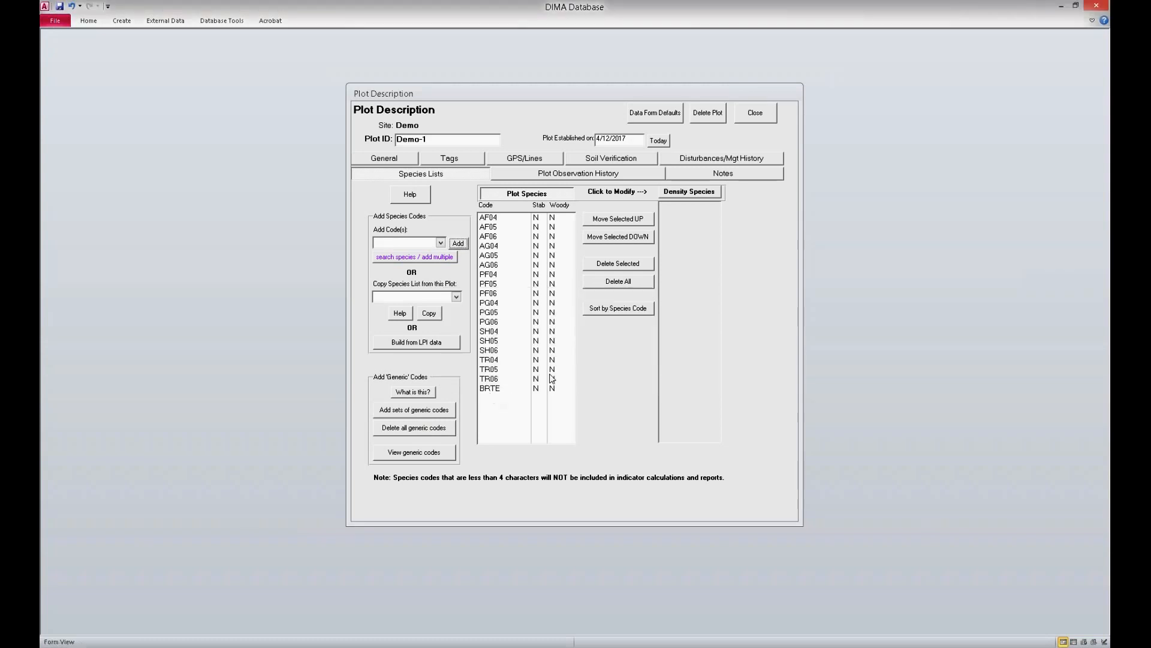
left_click(739, 118)
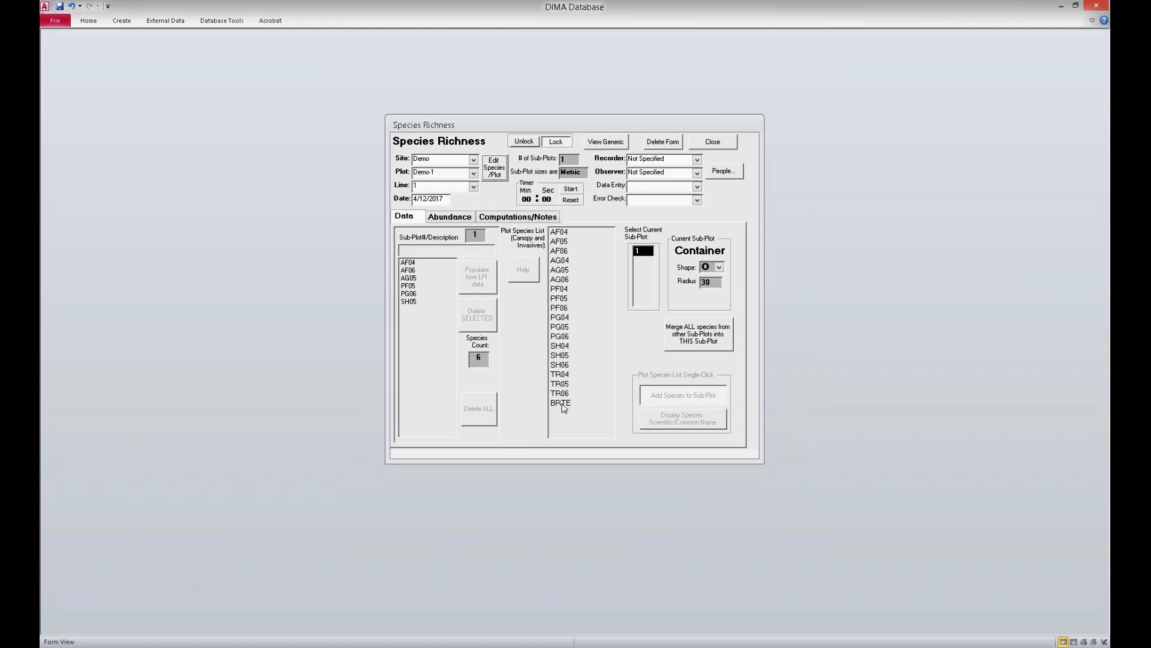
Step: Unlock the Species Richness form, add BRTE to sub-plot 1, and close the form
left_click(525, 142)
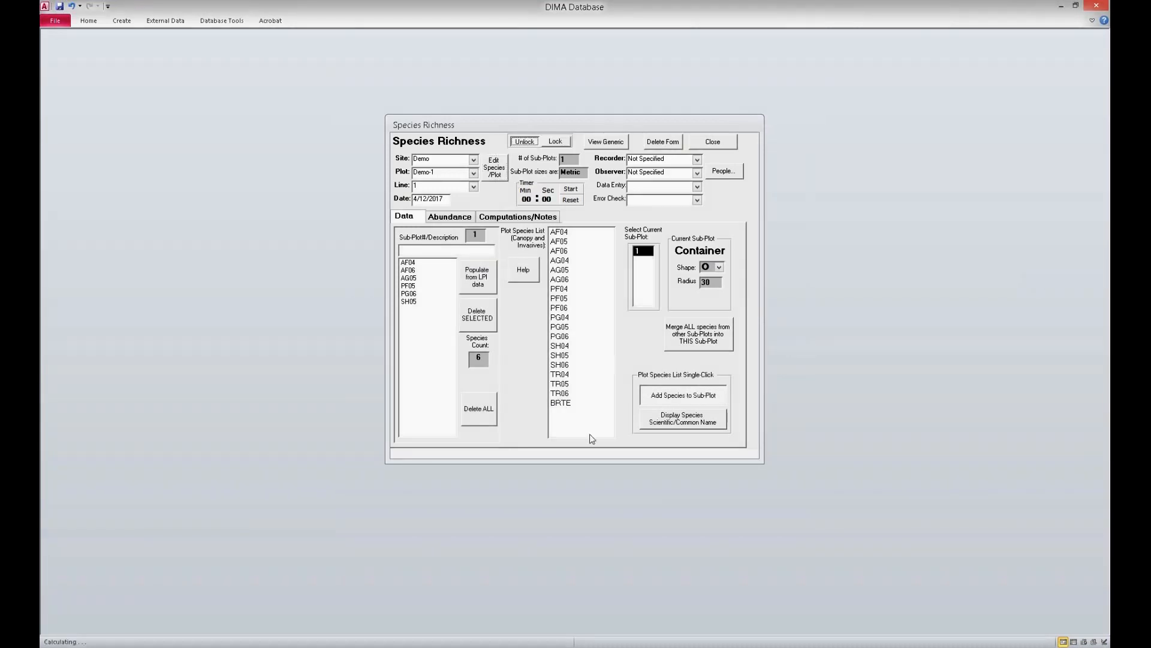
left_click(561, 402)
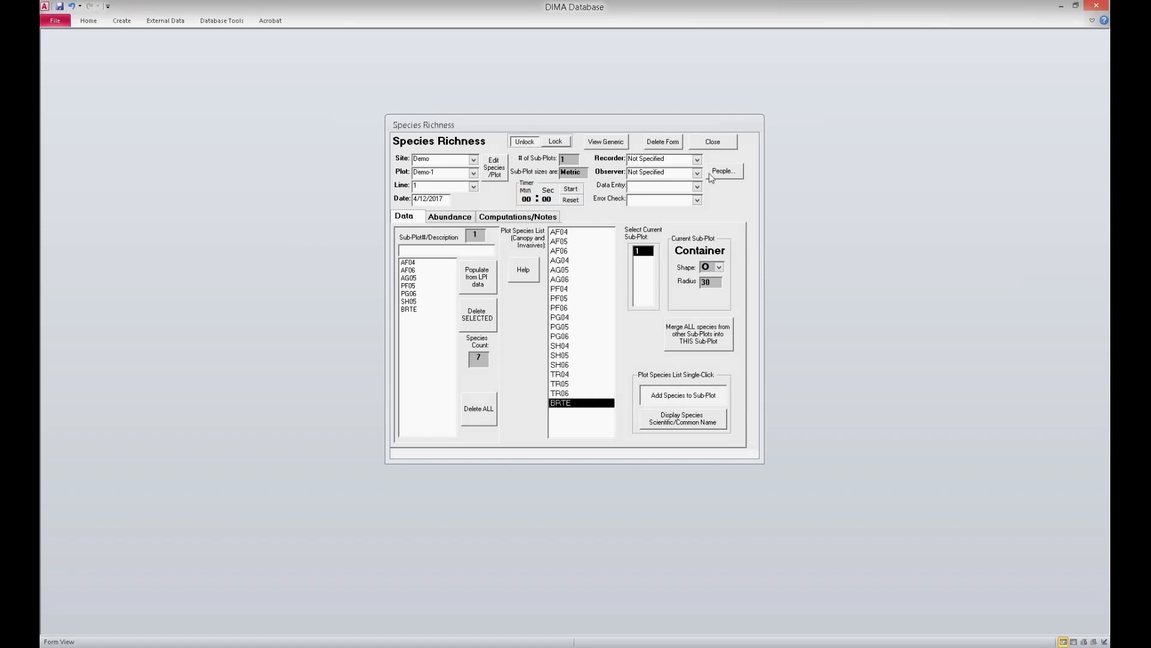
left_click(714, 143)
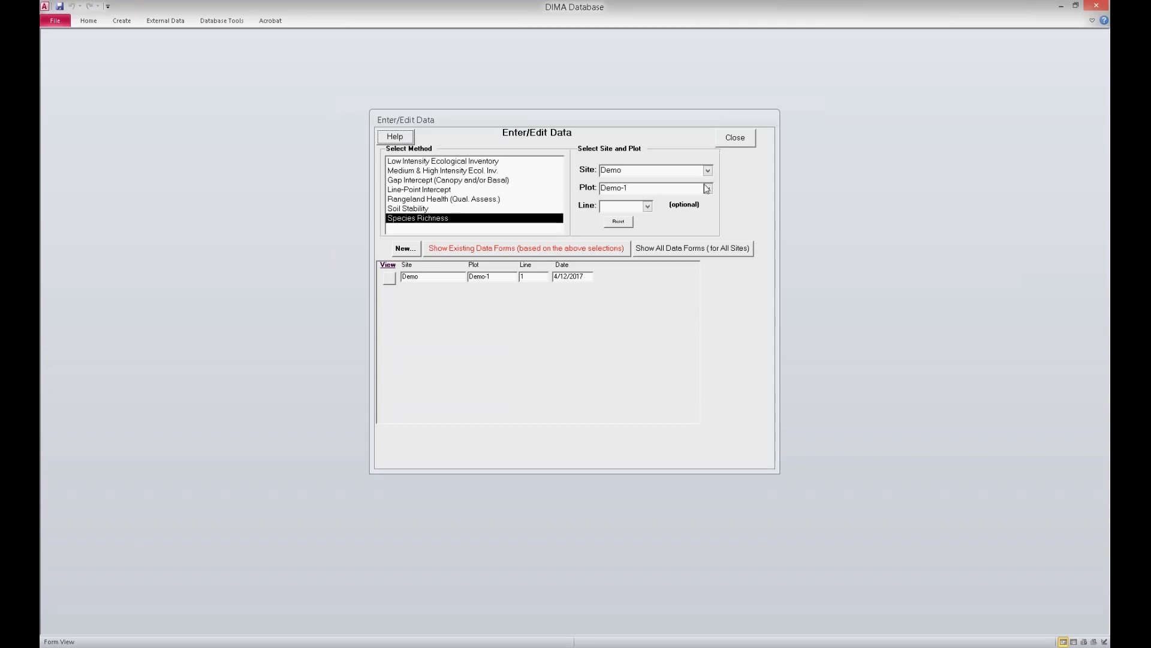
Step: Close the data entry form and open the administrative mass update of a species code within a site/plot
left_click(738, 139)
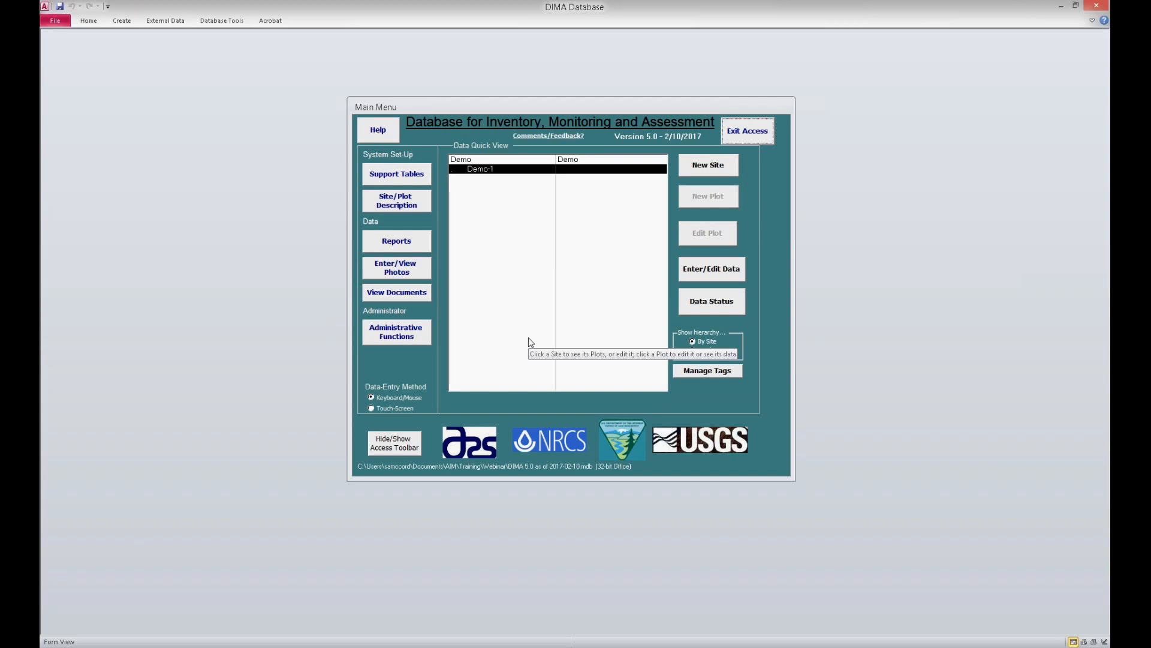
left_click(426, 330)
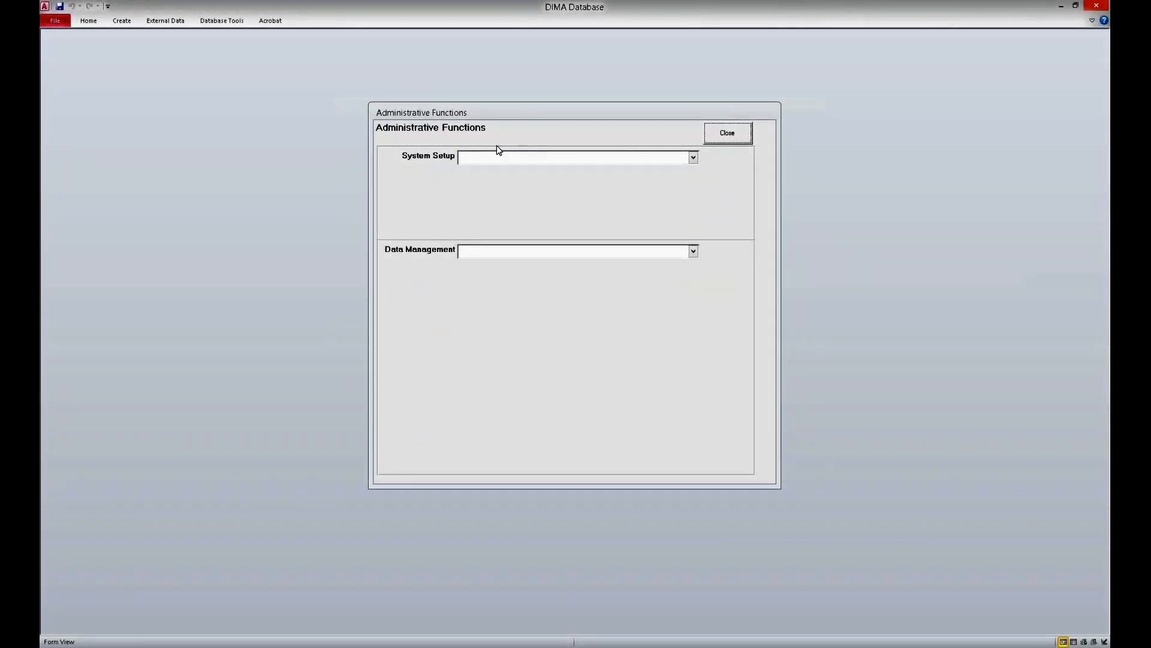
left_click(696, 254)
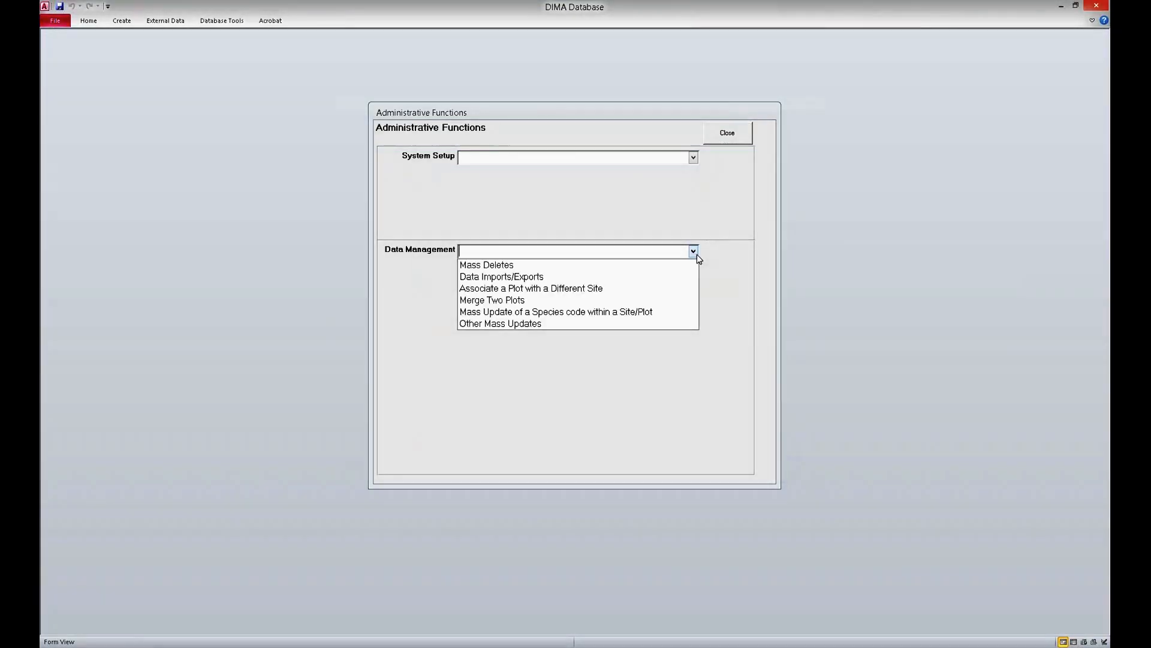
left_click(632, 313)
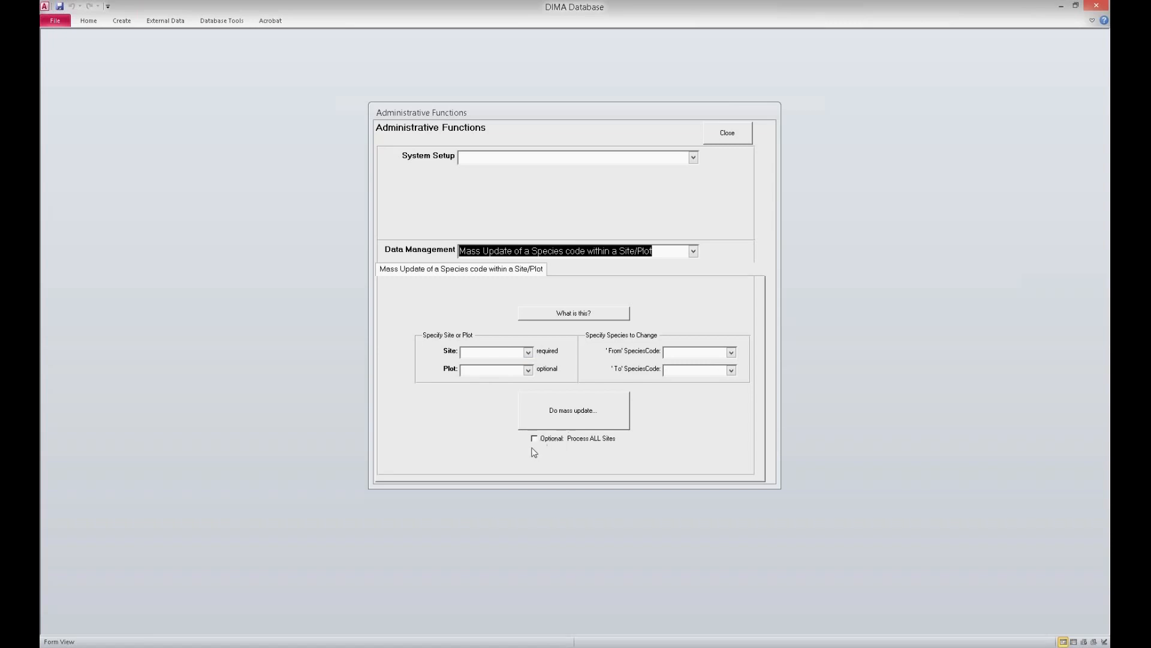
Step: Specify site Demo and plot Demo-1 for the mass update, changing species code AF04 to LEPU
left_click(527, 353)
left_click(530, 378)
left_click(528, 370)
left_click(521, 379)
left_click(731, 352)
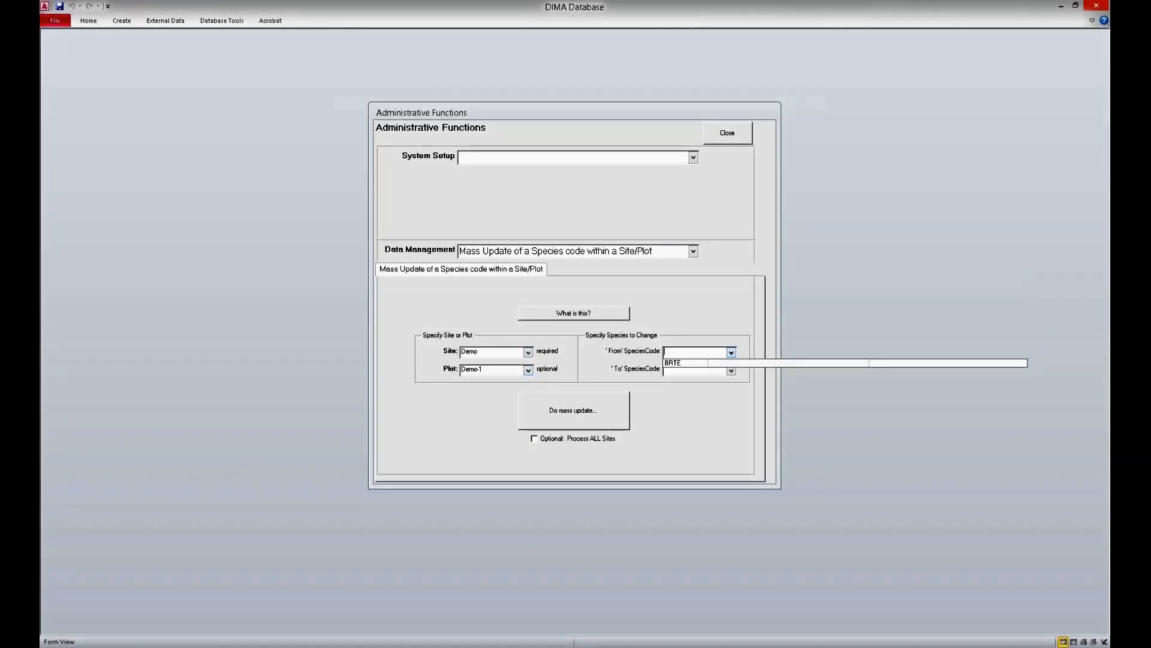
left_click(731, 352)
type("AF")
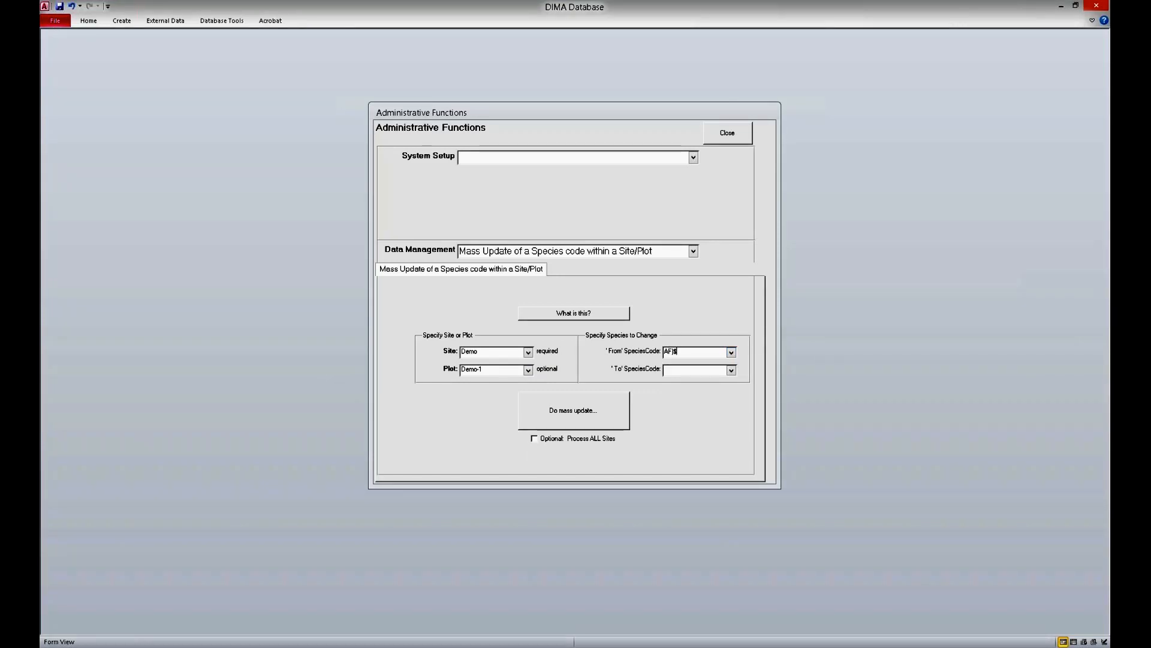
type("04")
key("Tab")
type("LEPU")
Step: Run the species code mass update with processing of all sites enabled, confirm it, and close the administrative functions
left_click(560, 440)
left_click(570, 408)
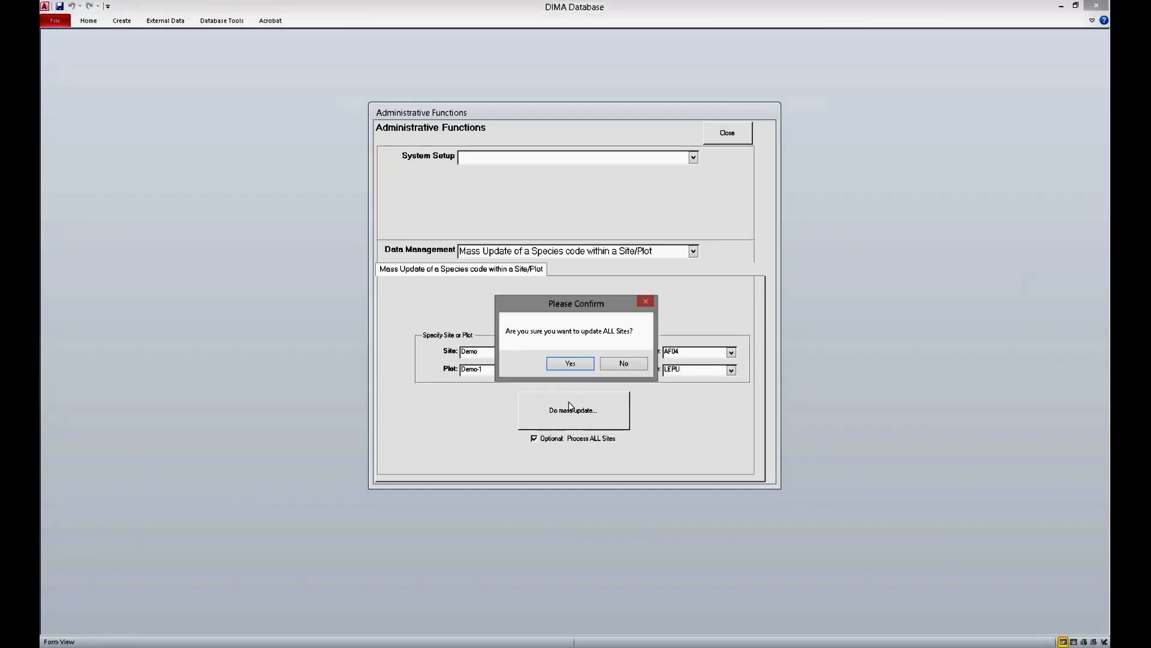
left_click(576, 366)
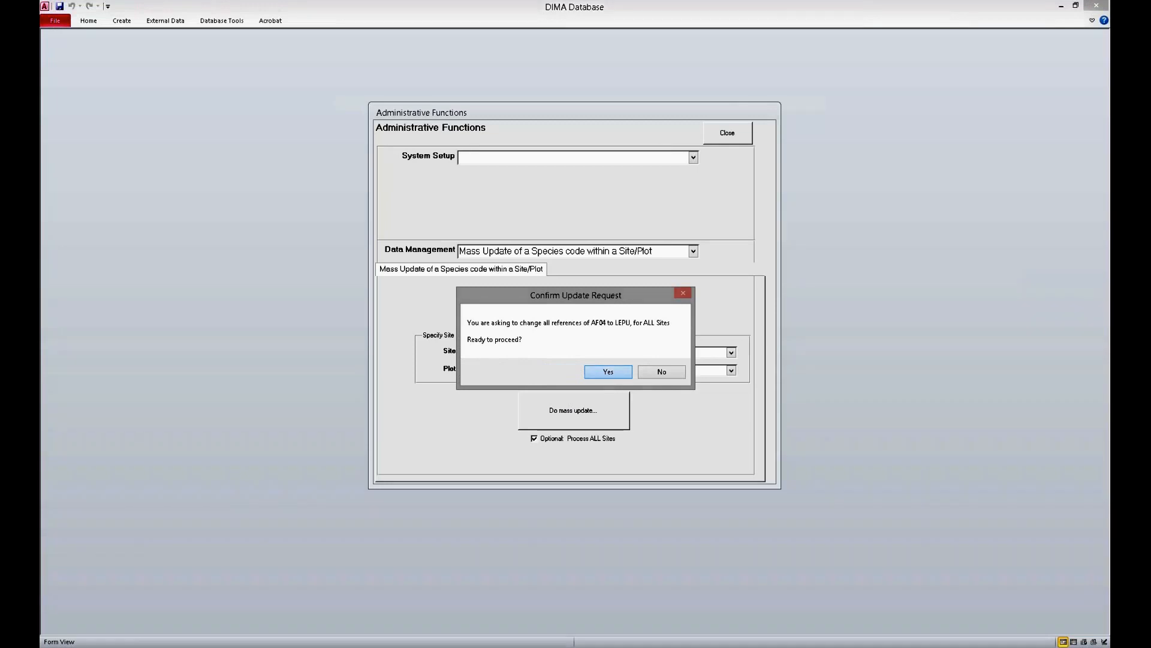
left_click(608, 372)
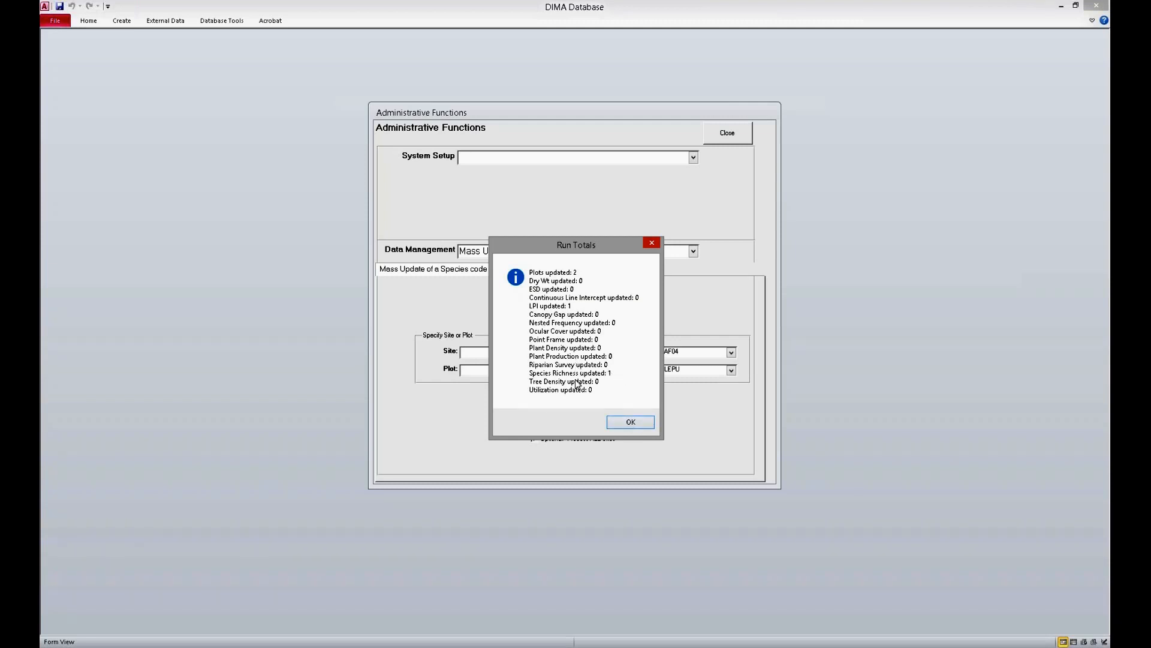
left_click(631, 423)
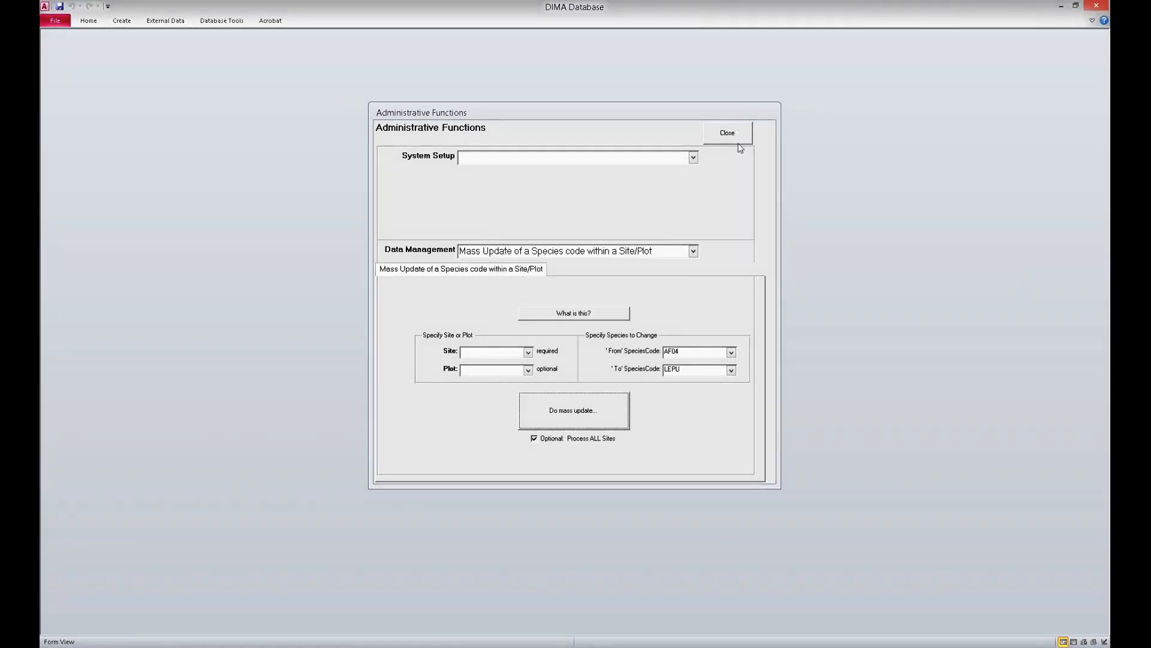
left_click(742, 134)
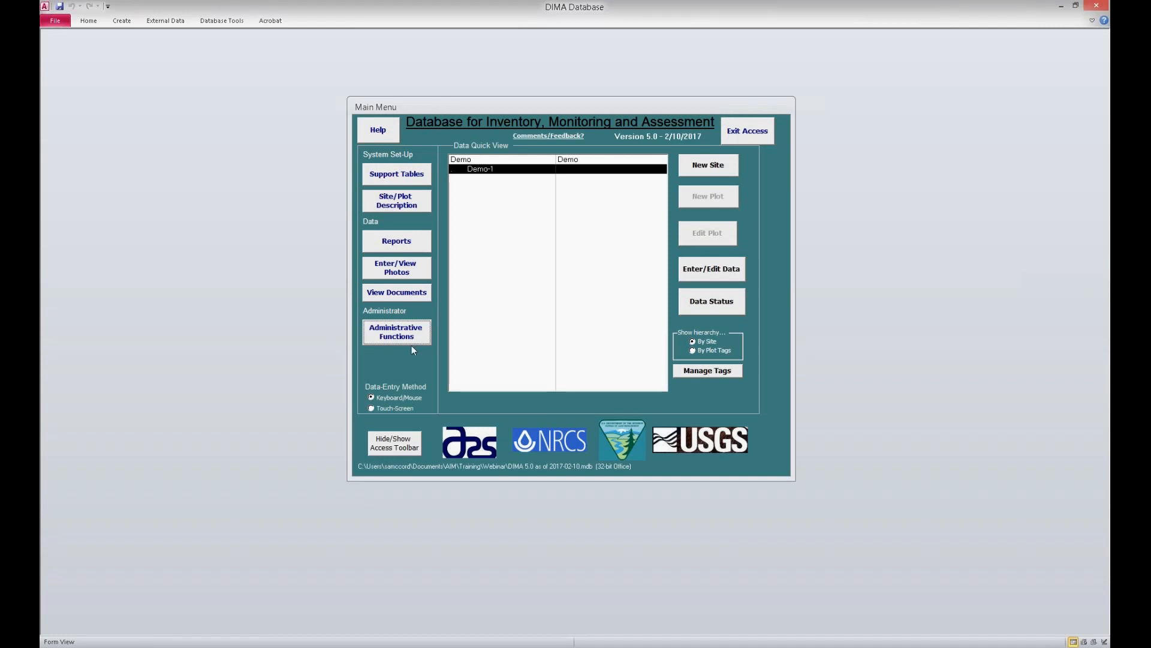
Step: Open the report manager and select site Demo, plot Demo-1 and the Line-Point Intercept method
left_click(420, 241)
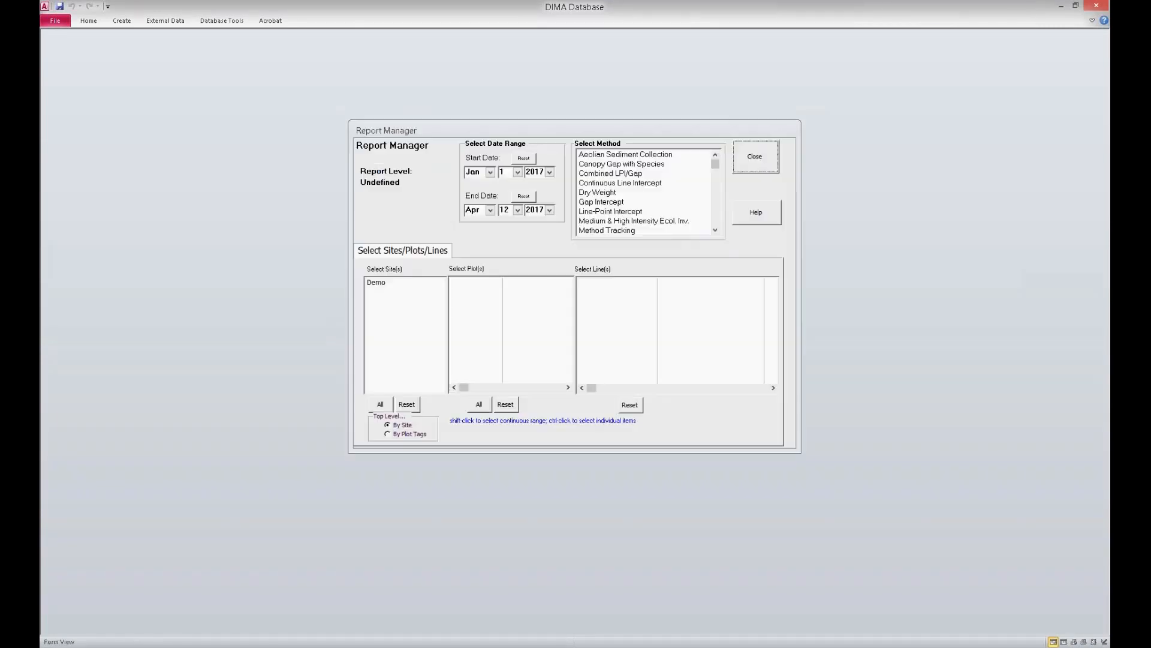
left_click(398, 284)
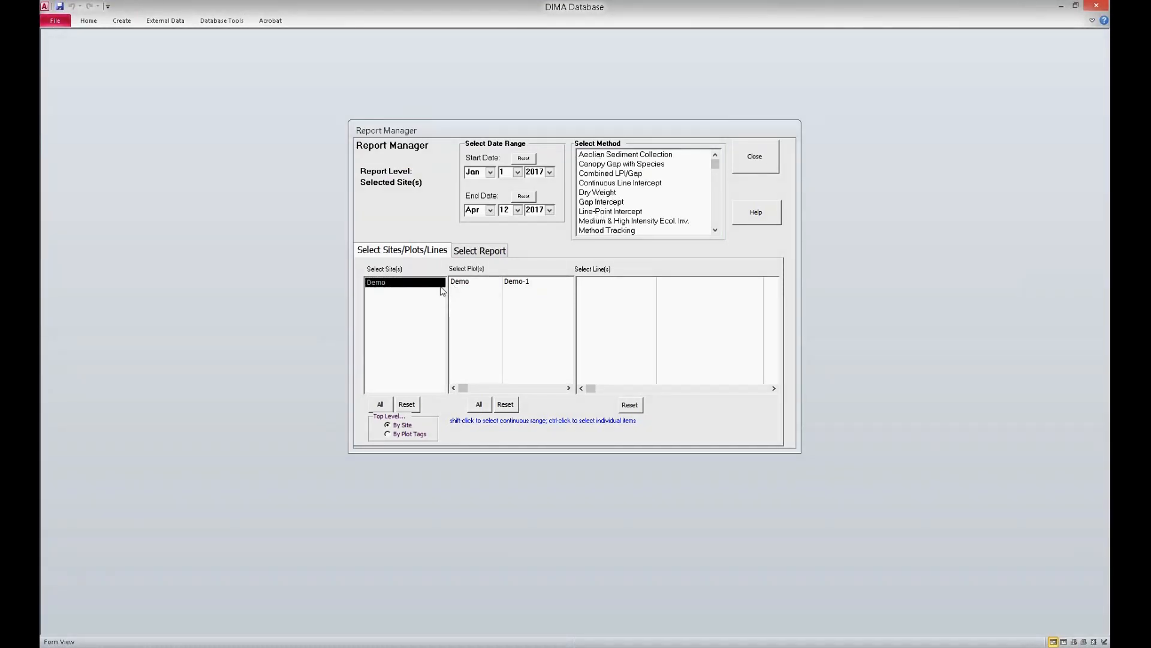
left_click(483, 283)
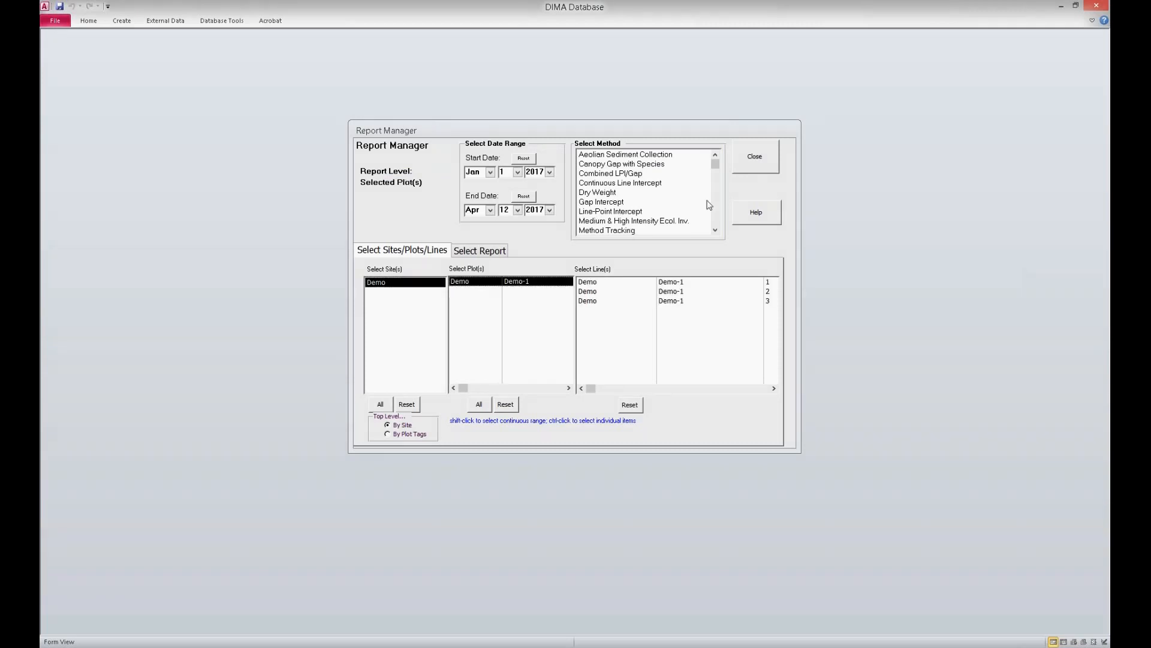
left_click(593, 214)
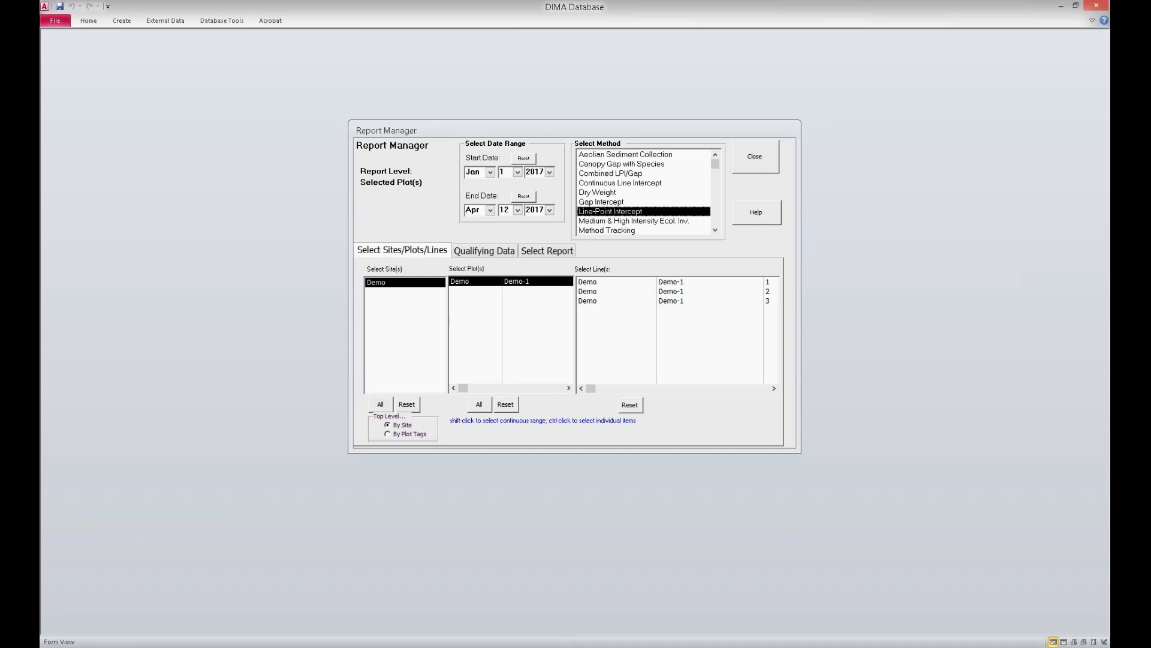
scroll(611, 198, "down", 1)
scroll(613, 199, "down", 4)
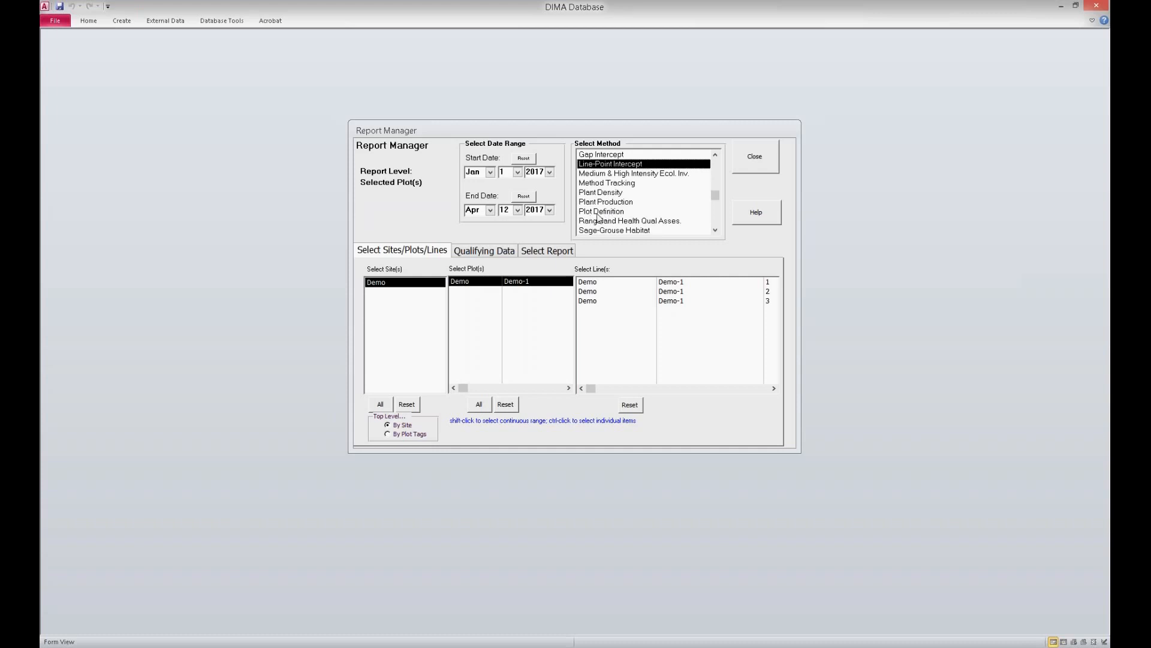
scroll(632, 214, "down", 4)
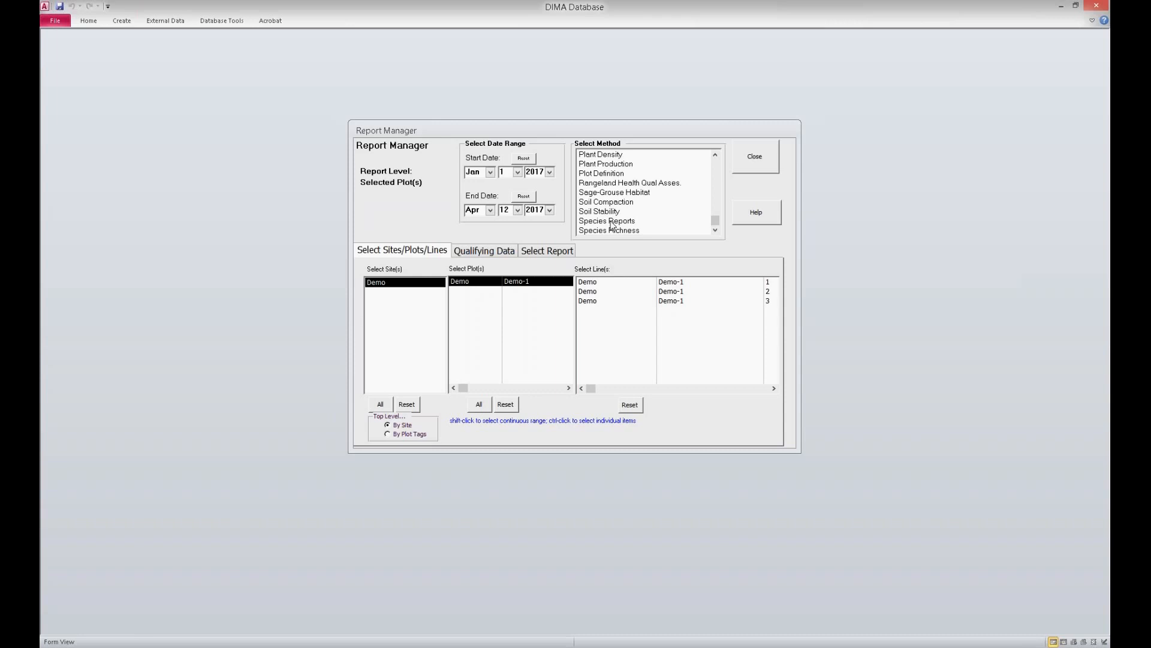
Step: Choose the Line-Point Intercept Indicators Report and start it to reach its indicator selection
left_click(573, 251)
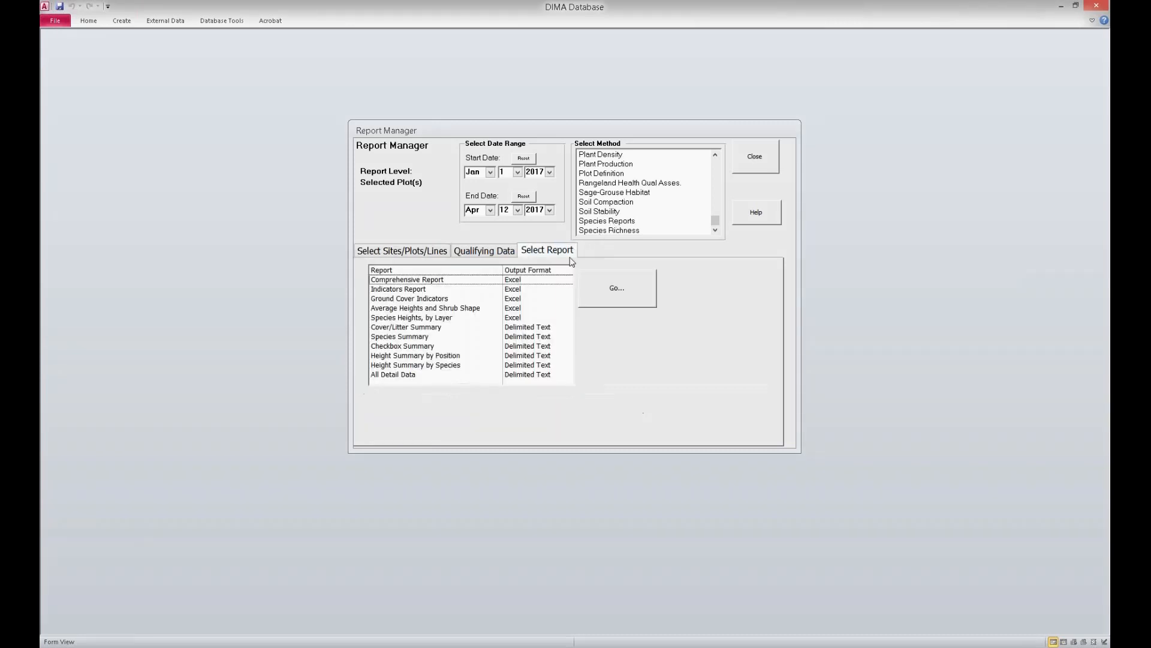
left_click(385, 290)
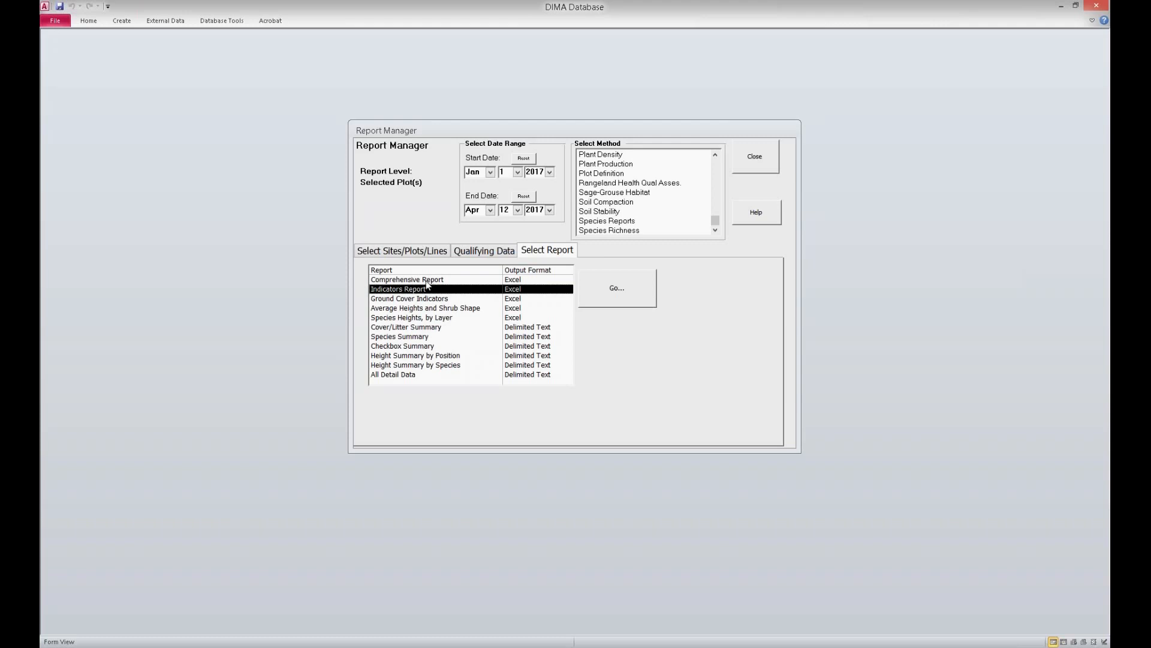
left_click(633, 305)
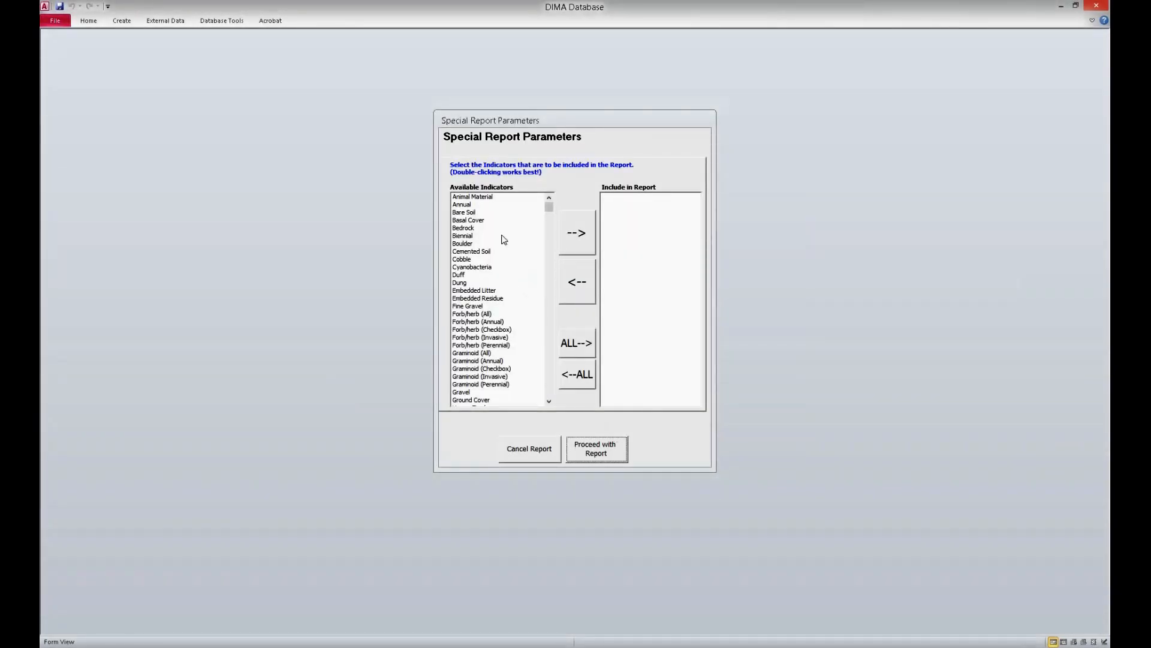
Step: Include the Total Foliar indicator in the report and generate it as an Excel workbook
left_click(479, 363)
scroll(480, 366, "down", 3)
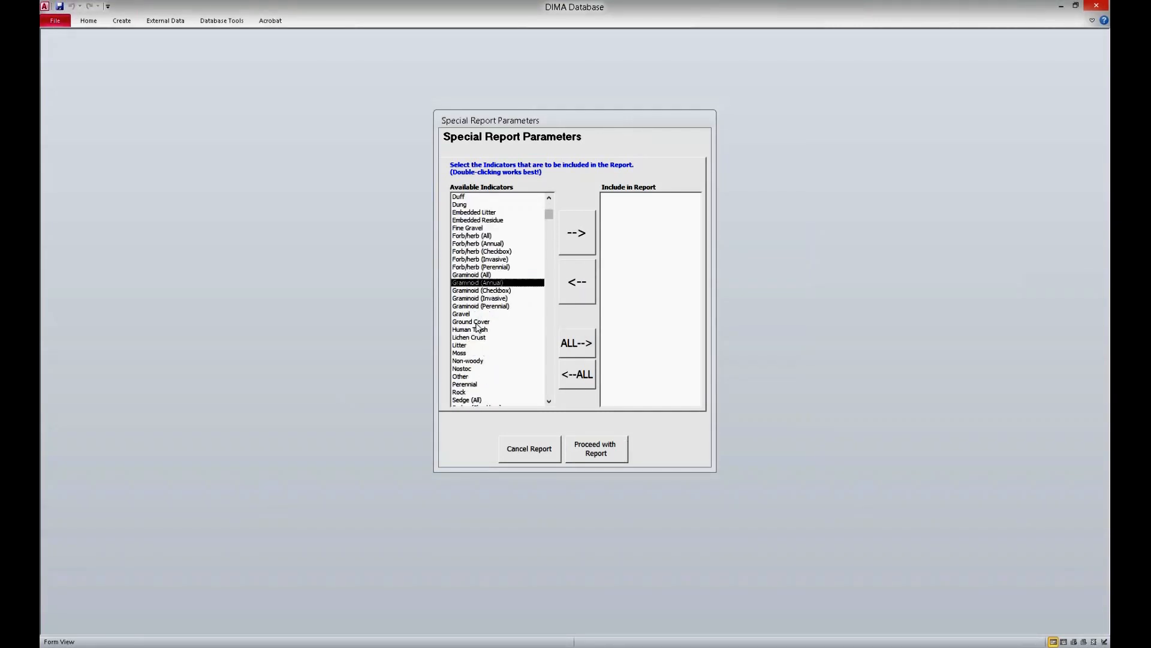
scroll(527, 264, "down", 5)
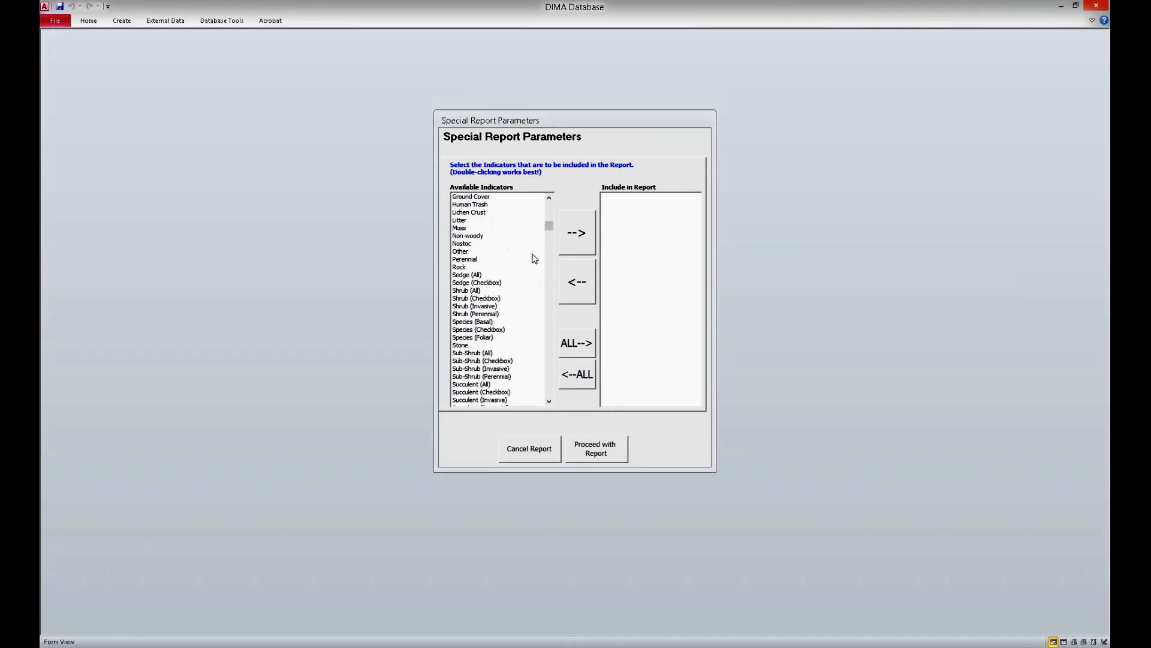
left_click_drag(548, 225, 548, 391)
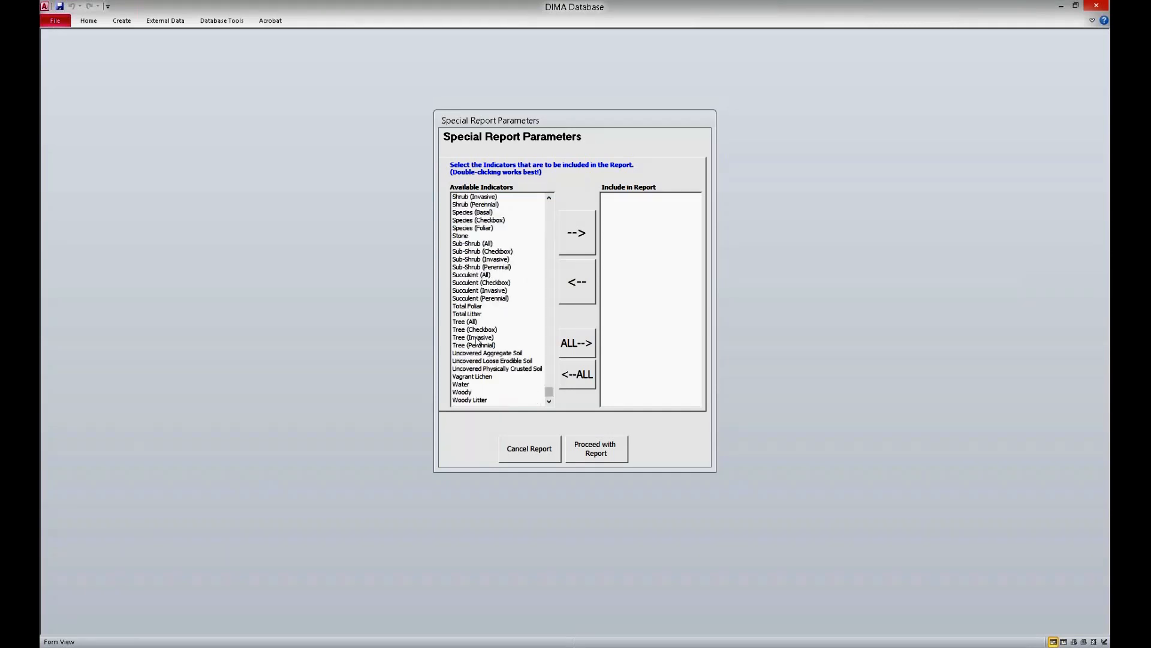
left_click(477, 306)
left_click(591, 242)
left_click(611, 447)
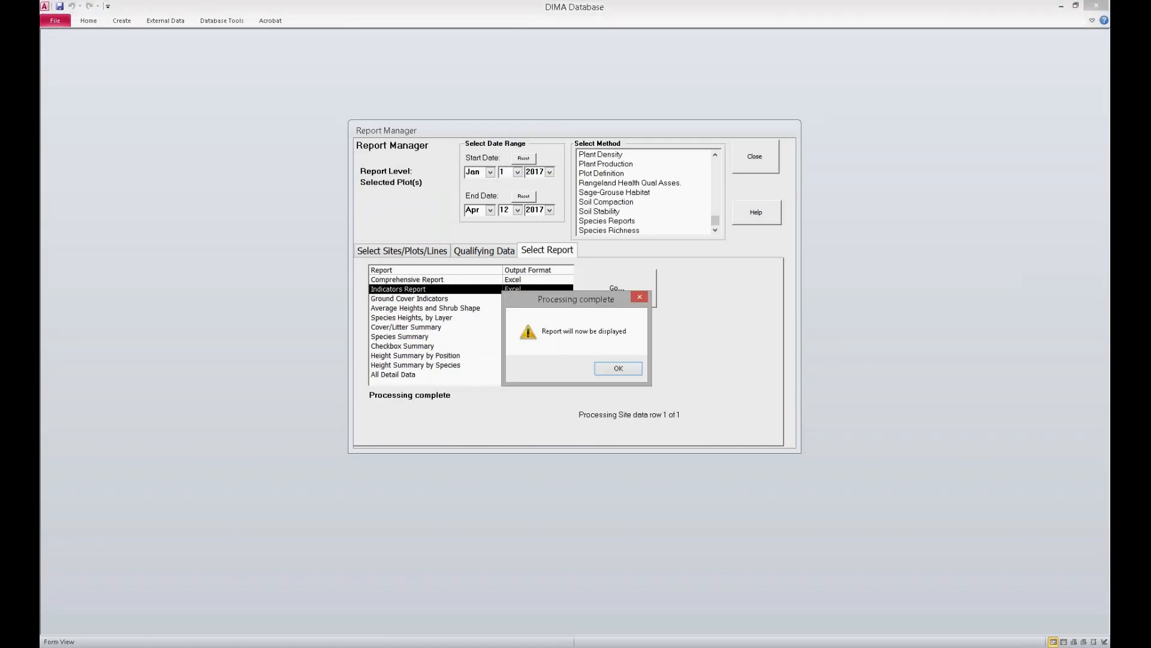
left_click(618, 368)
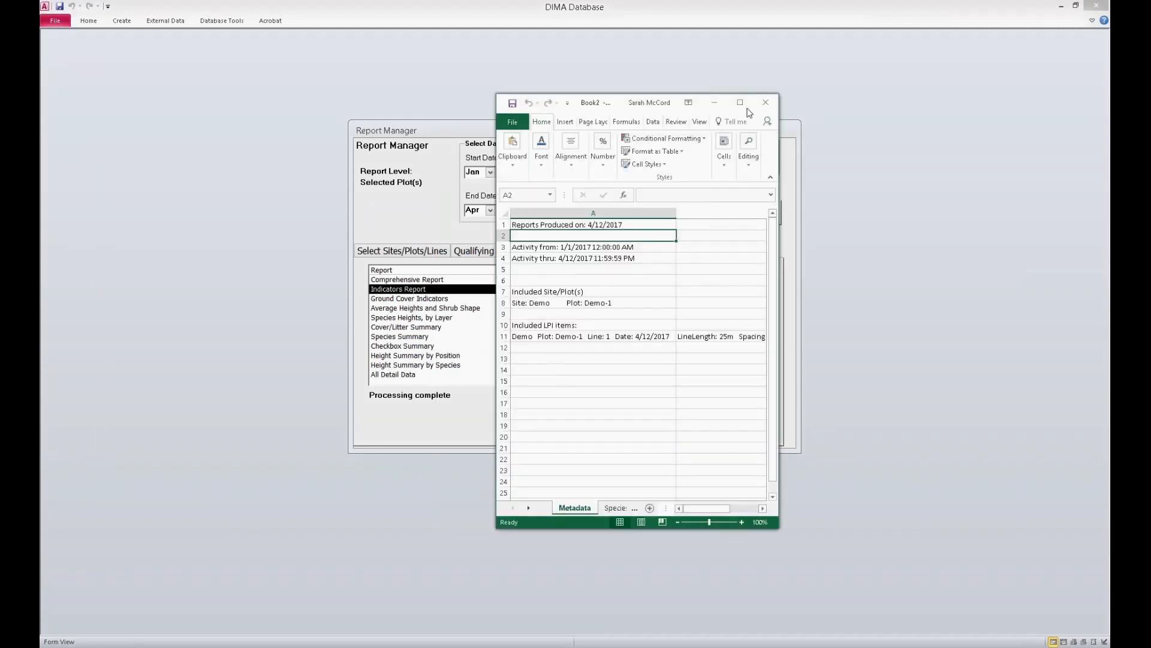
Step: Maximize the report workbook and examine its species, indicators, site, plot and line totals sheets, ending on Calc Details
left_click(740, 100)
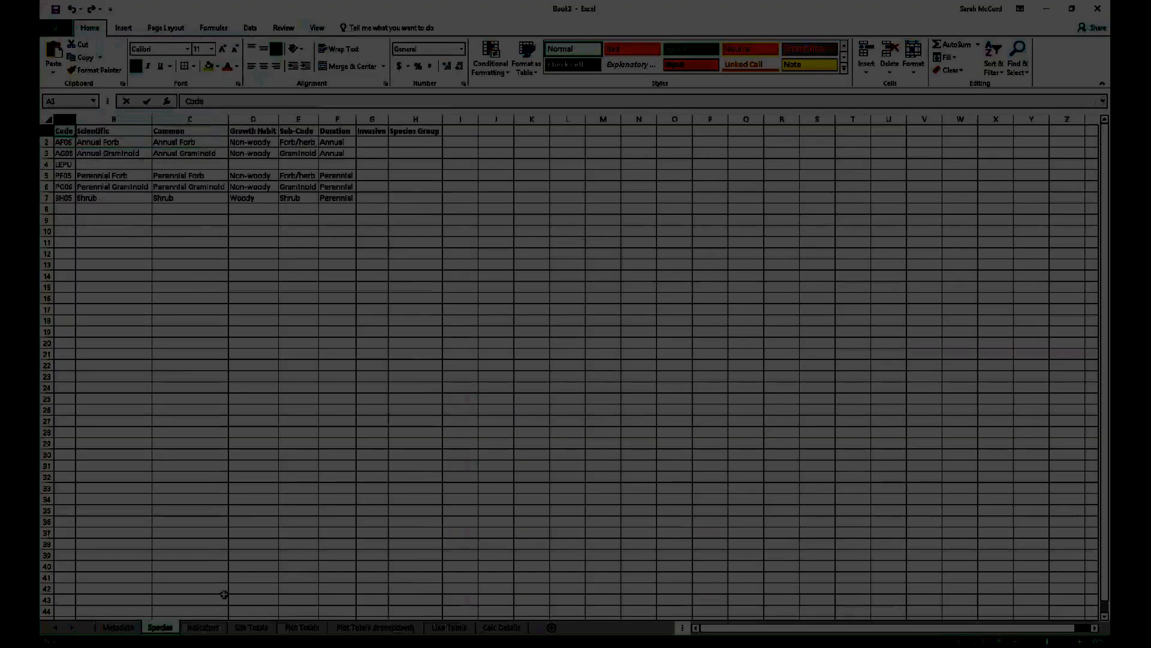
left_click(203, 627)
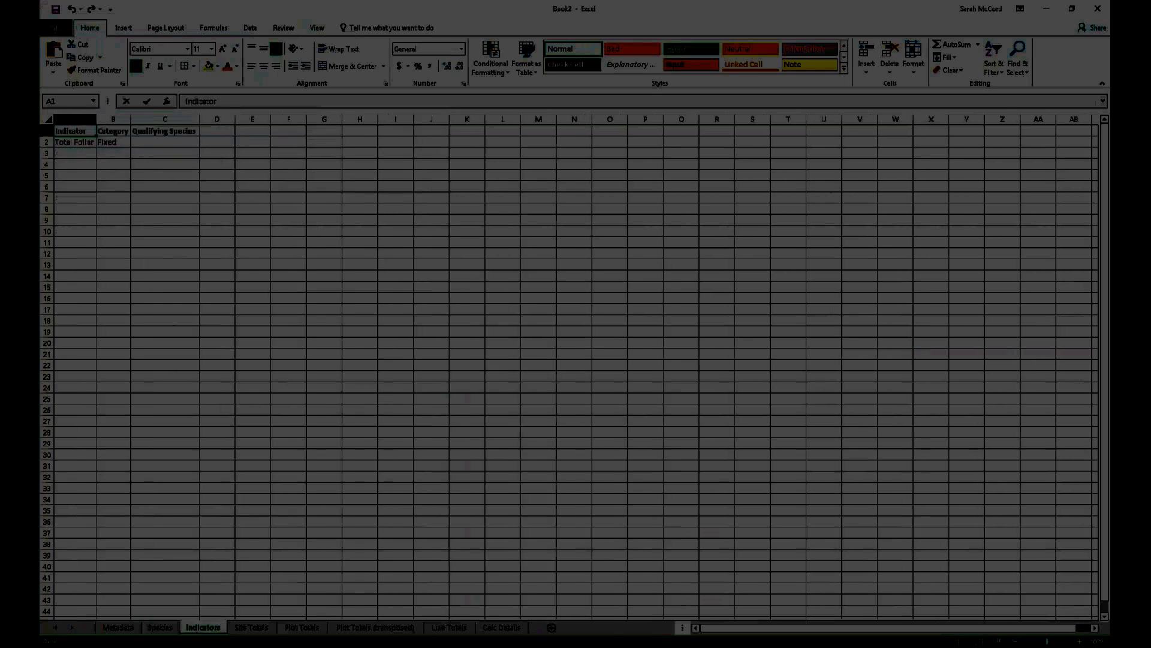
left_click(252, 627)
left_click(302, 628)
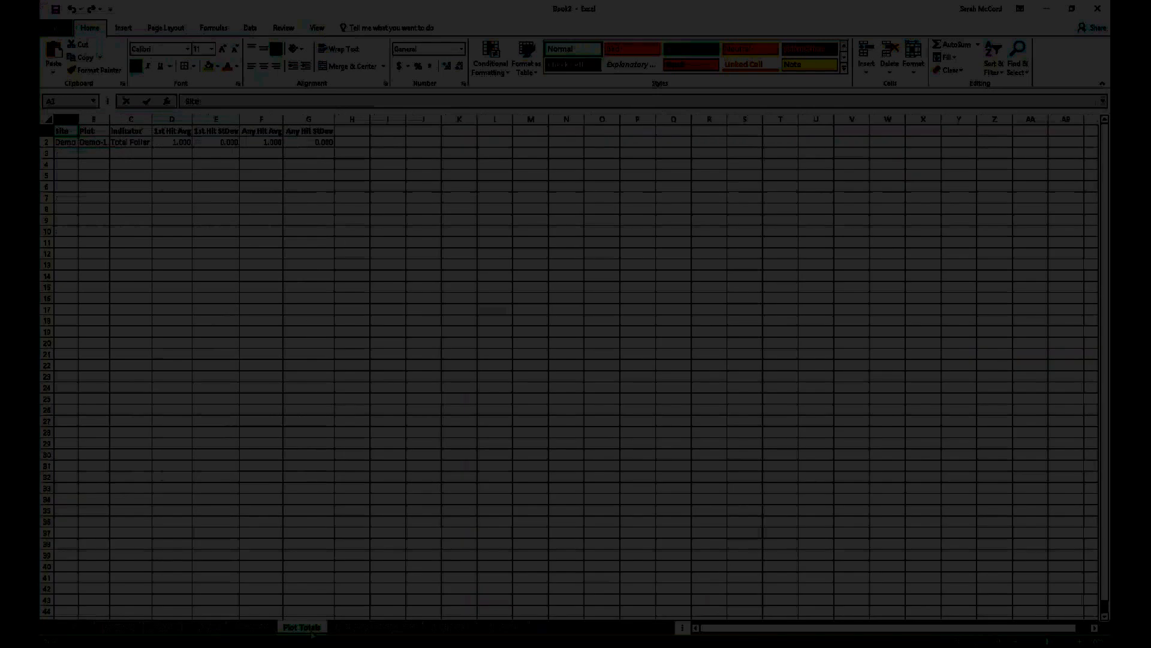
left_click(375, 628)
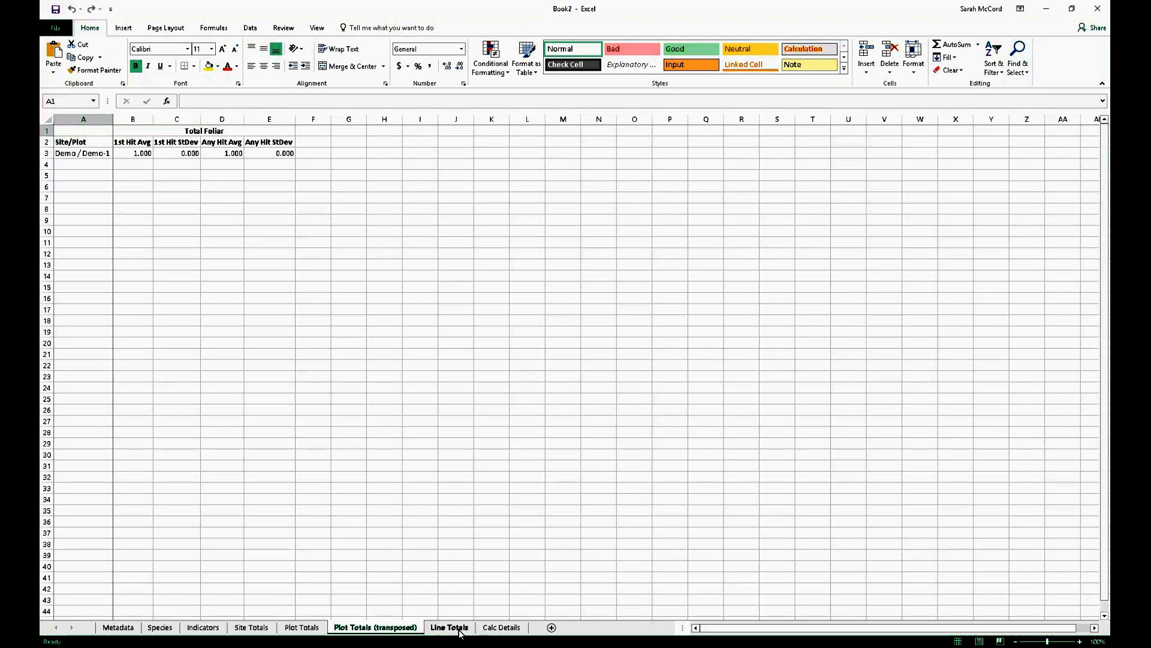
left_click(449, 627)
left_click(490, 630)
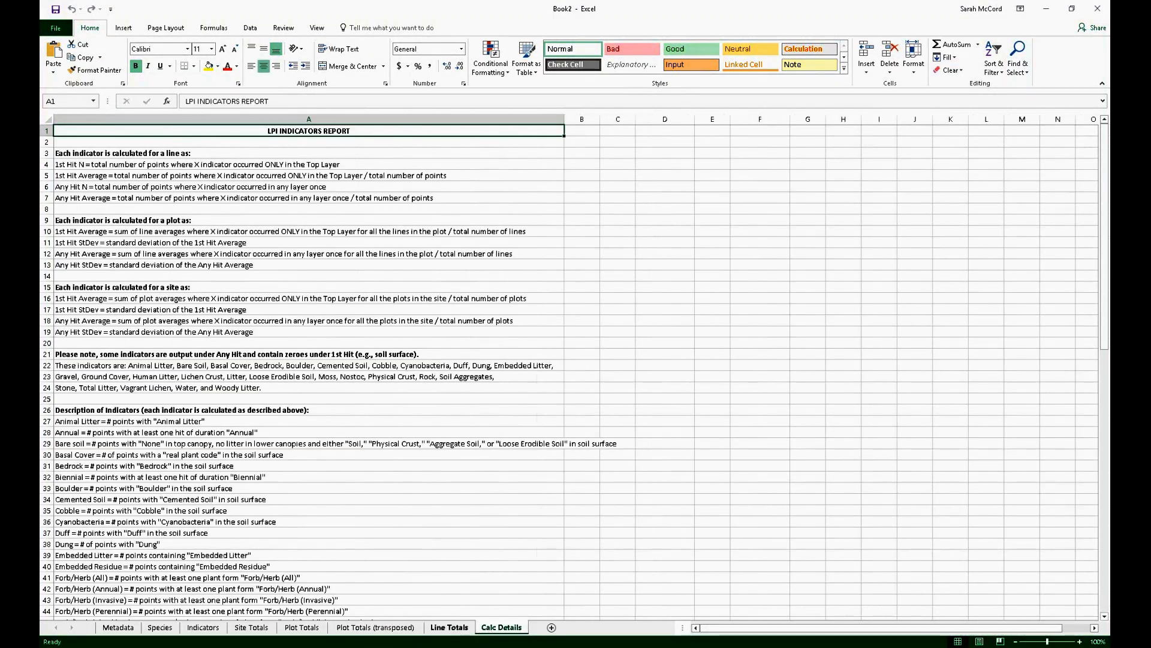
Step: Read through the indicator calculation descriptions on the Calc Details sheet and return to its beginning
scroll(269, 495, "down", 2)
scroll(270, 494, "down", 14)
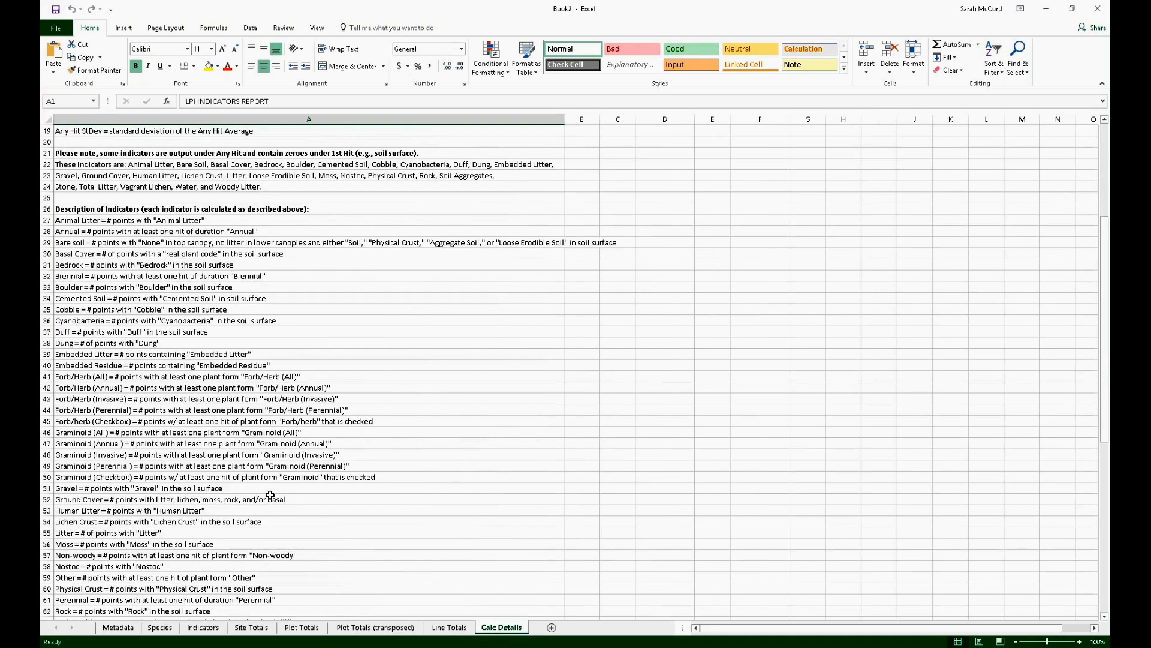
scroll(271, 494, "down", 2)
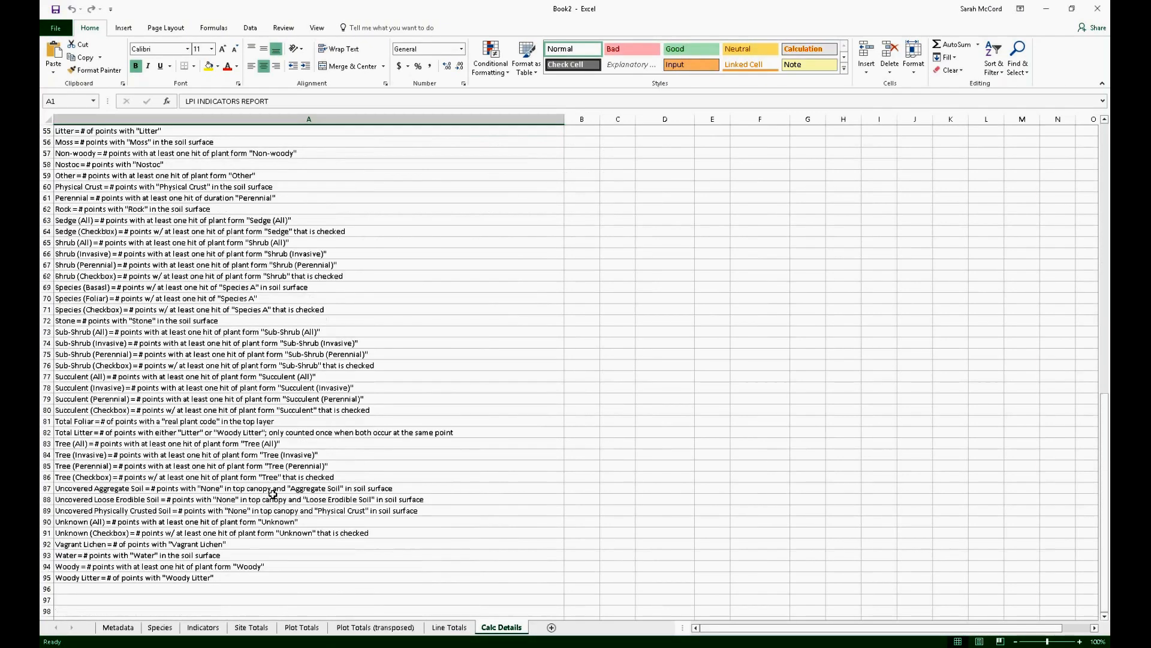
scroll(274, 490, "down", 1)
scroll(274, 490, "up", 3)
scroll(274, 490, "up", 16)
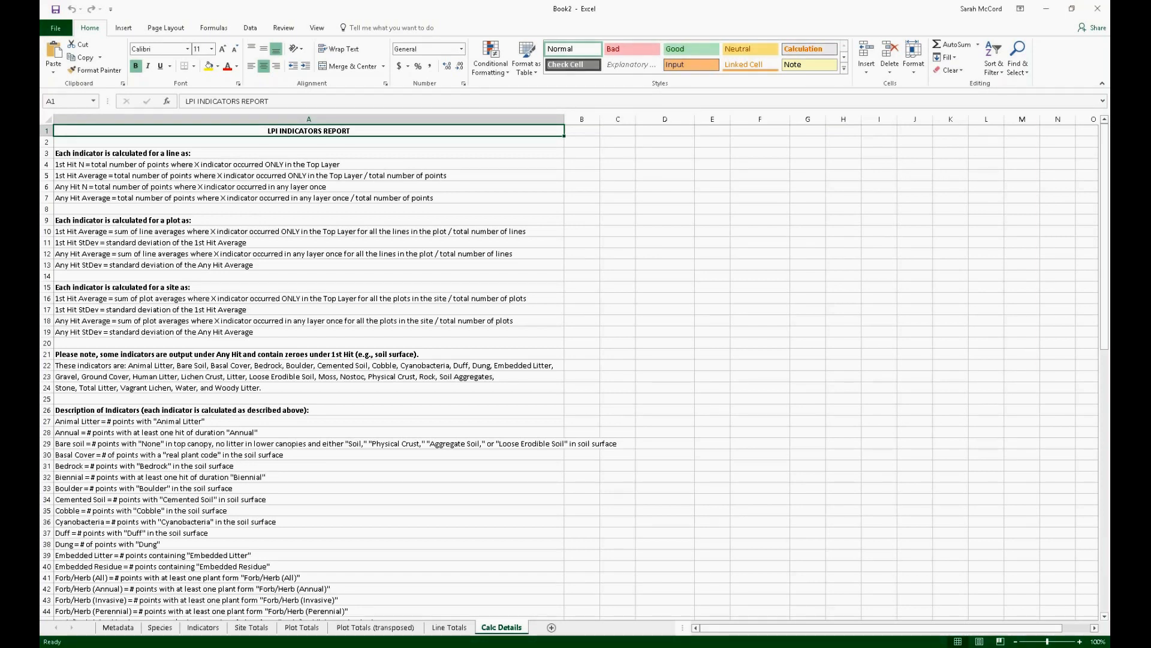
Step: Switch to File Explorer and open the Import Templates folder inside Documents, AIM, Training, Webinar
key("super+e")
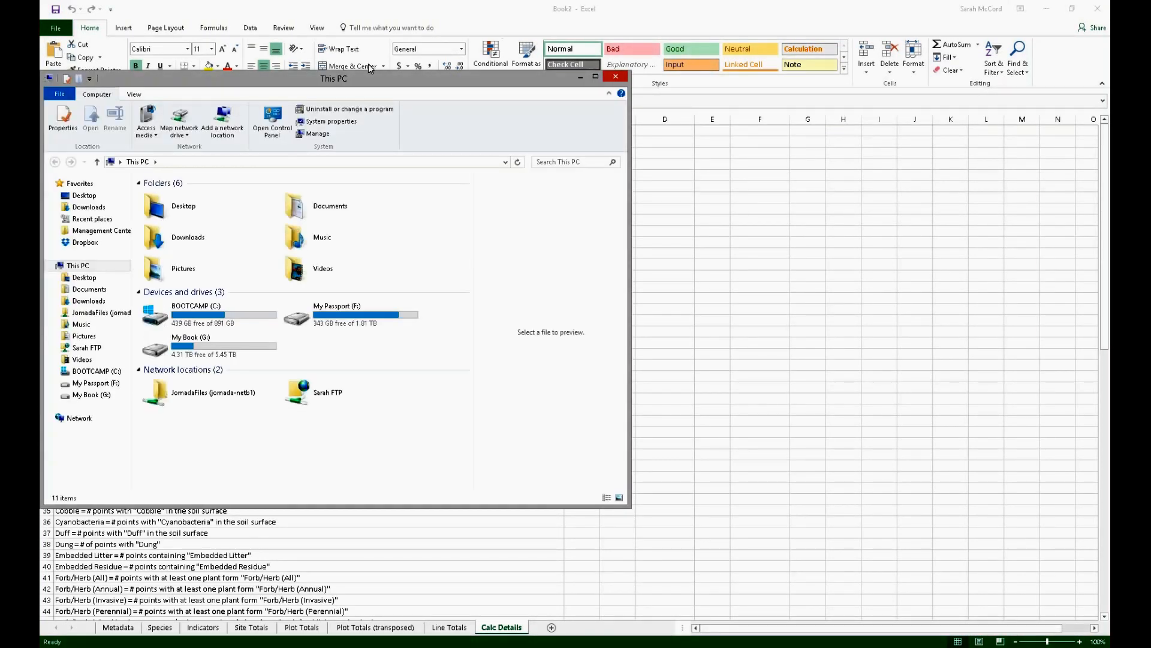
left_click_drag(370, 81, 40, 99)
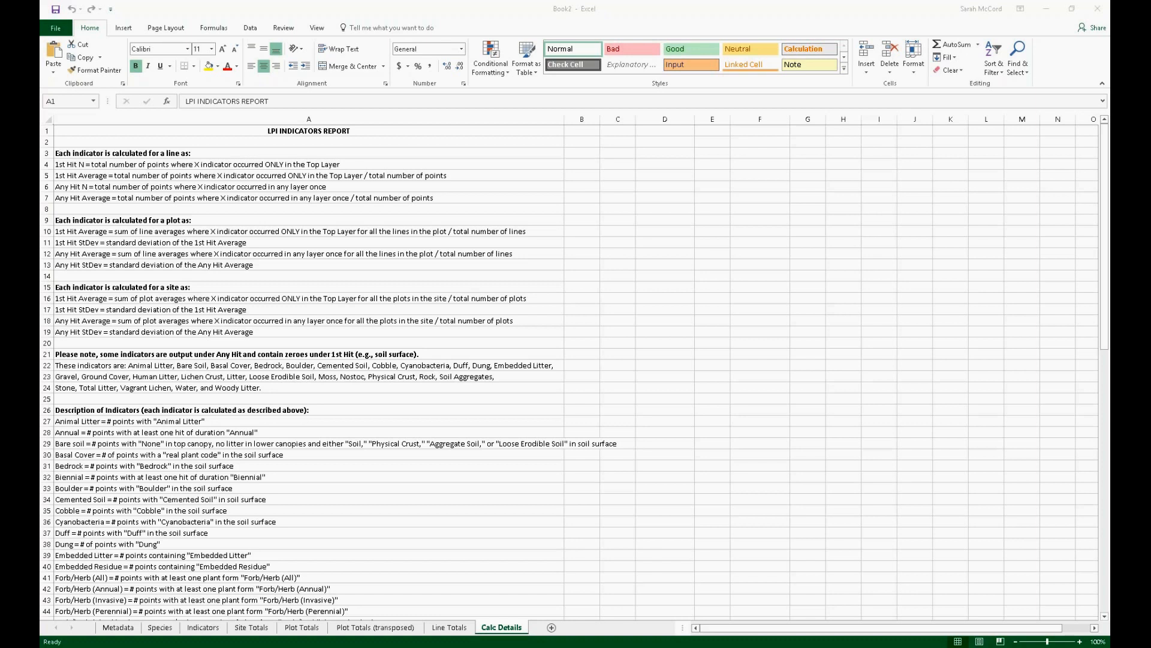
left_click_drag(286, 27, 435, 52)
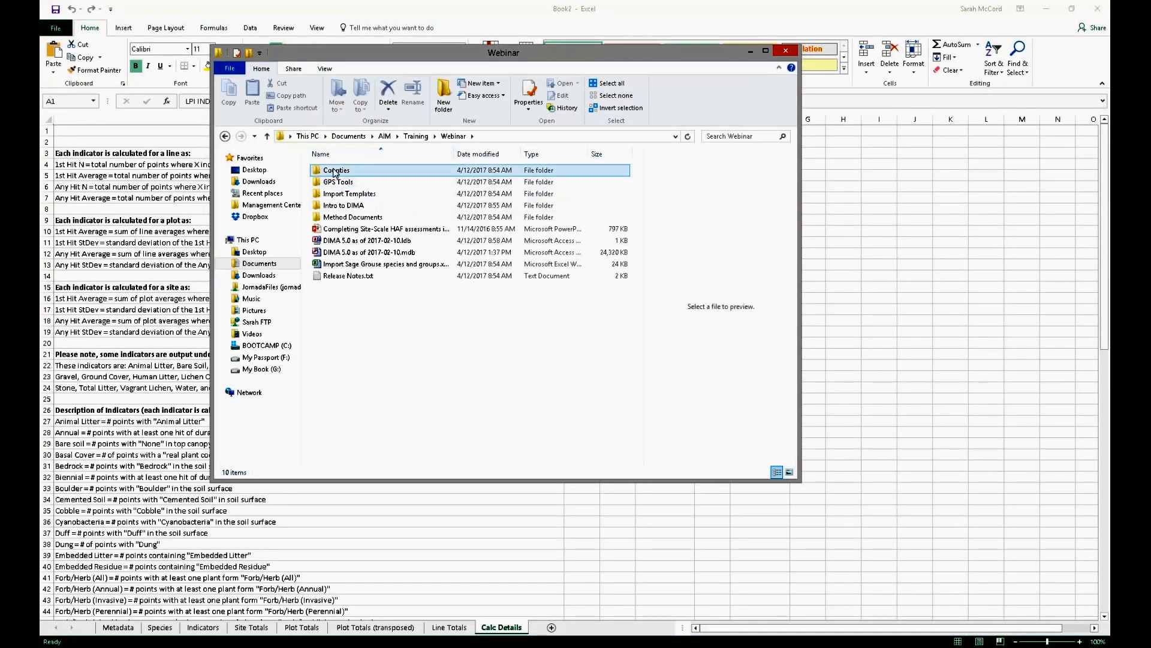
left_click(376, 199)
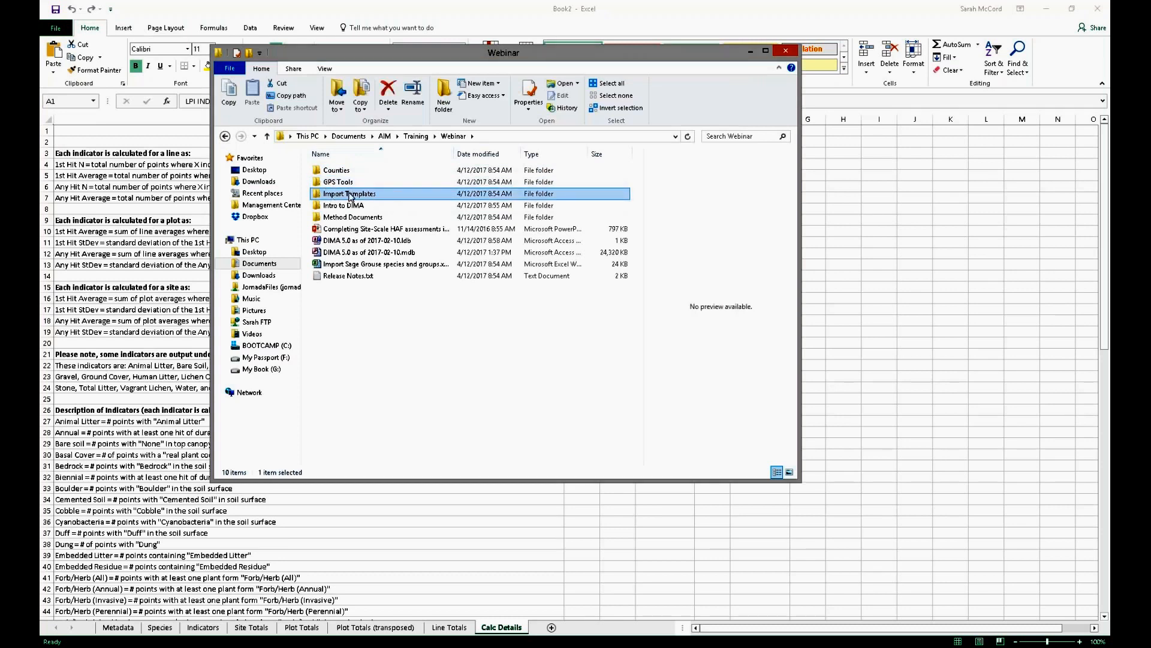
double_click(368, 194)
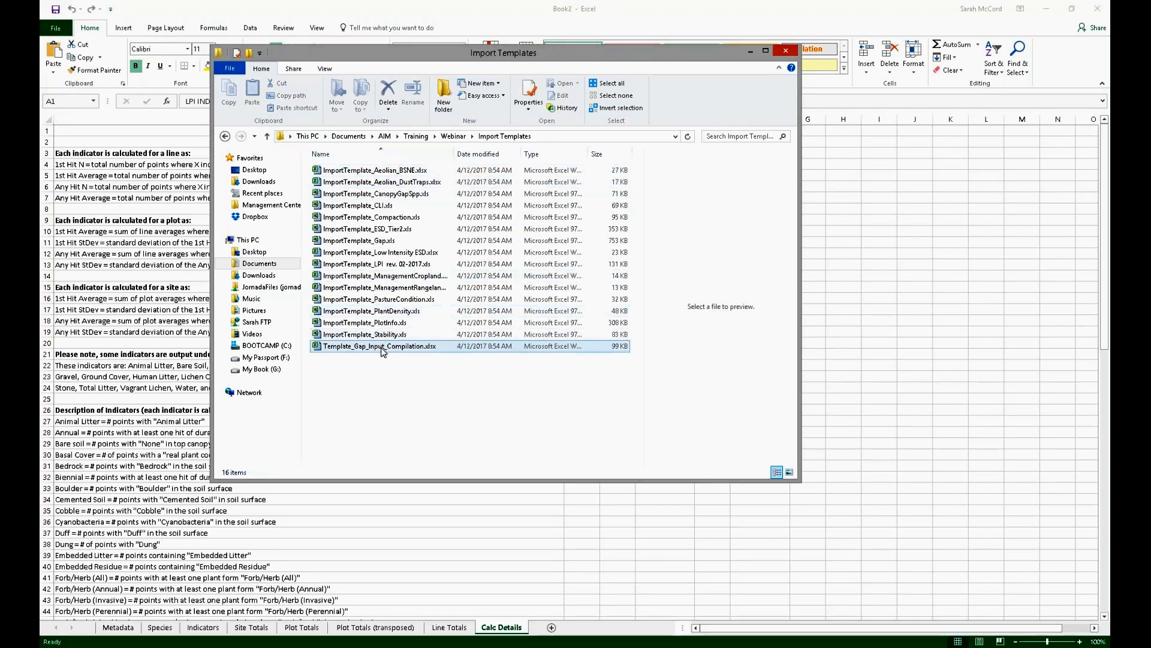
Step: Open ImportTemplate_LPI rev. 02-2017.xls to view its data columns, and minimize the workbook
double_click(424, 269)
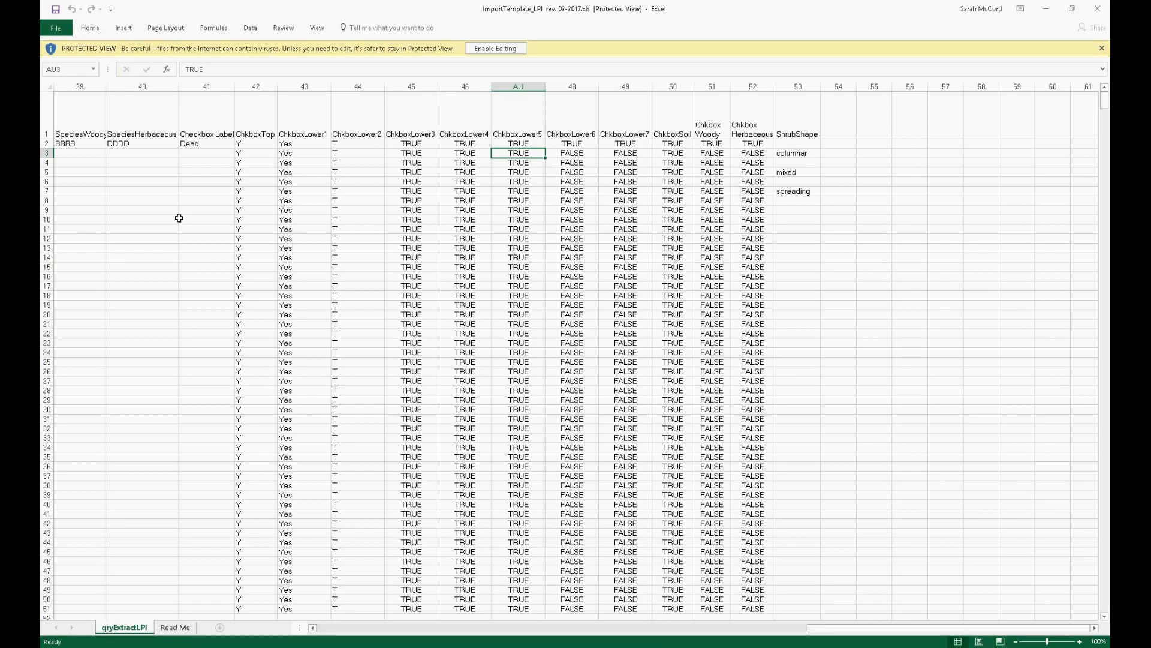
left_click(1051, 11)
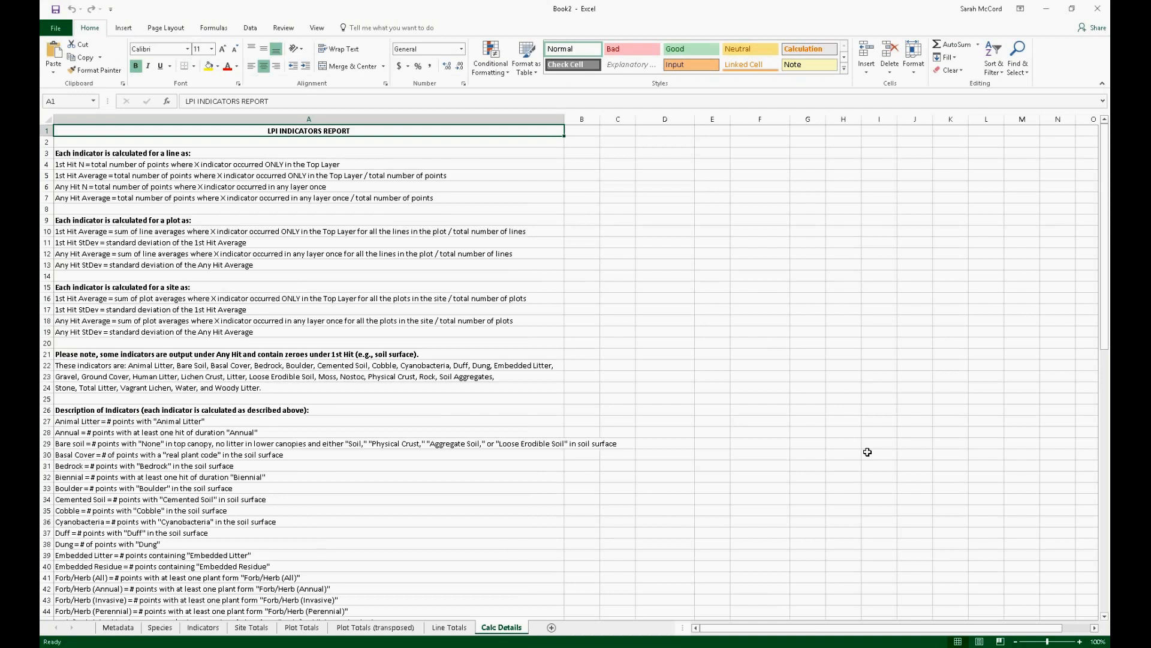
mouse_move(361, 647)
left_click(40, 299)
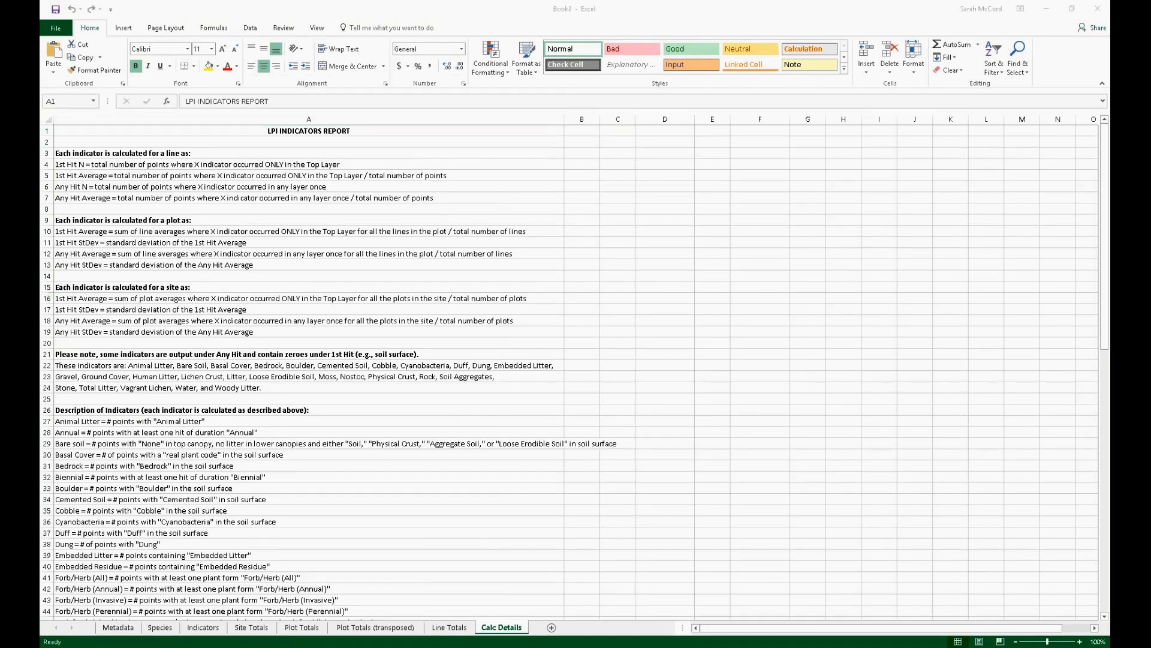
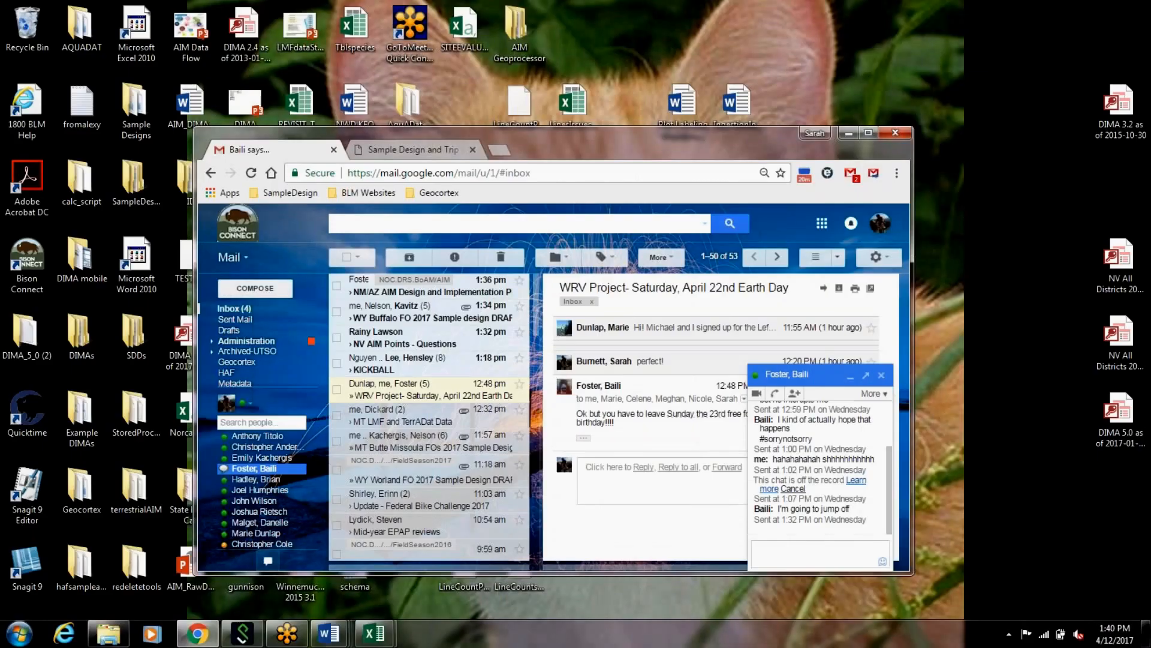
Step: Switch to the ID_BruneauFO_EXAMPLE workbook and view the available Plot Status options for plot BasinCM-251
left_click(375, 633)
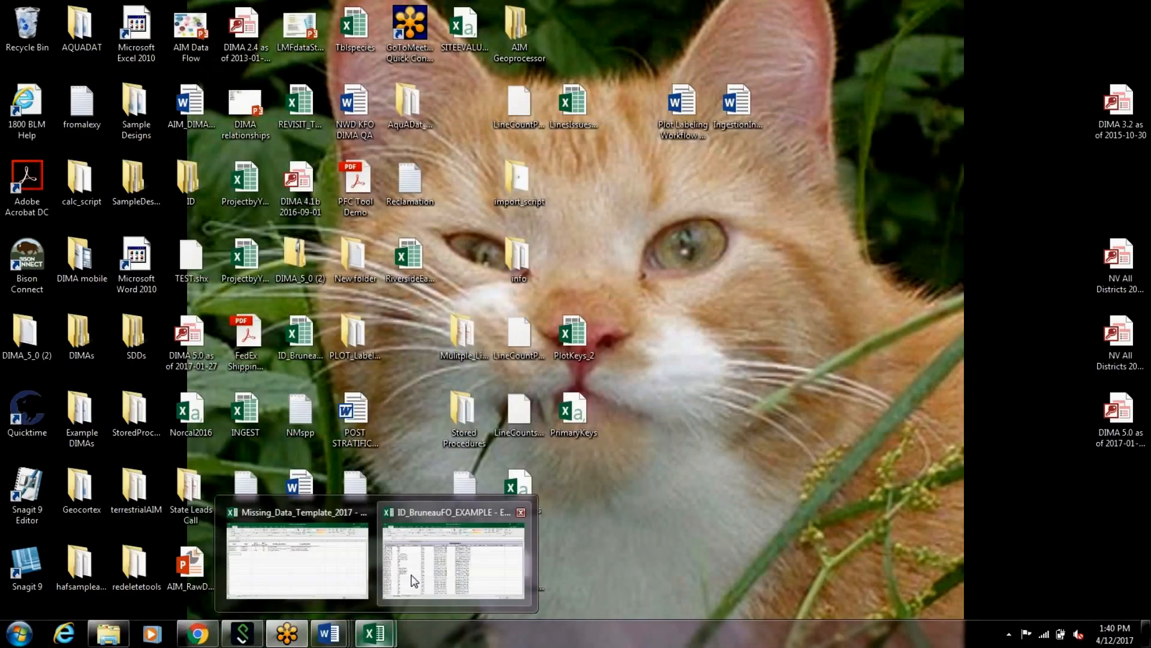
left_click(413, 581)
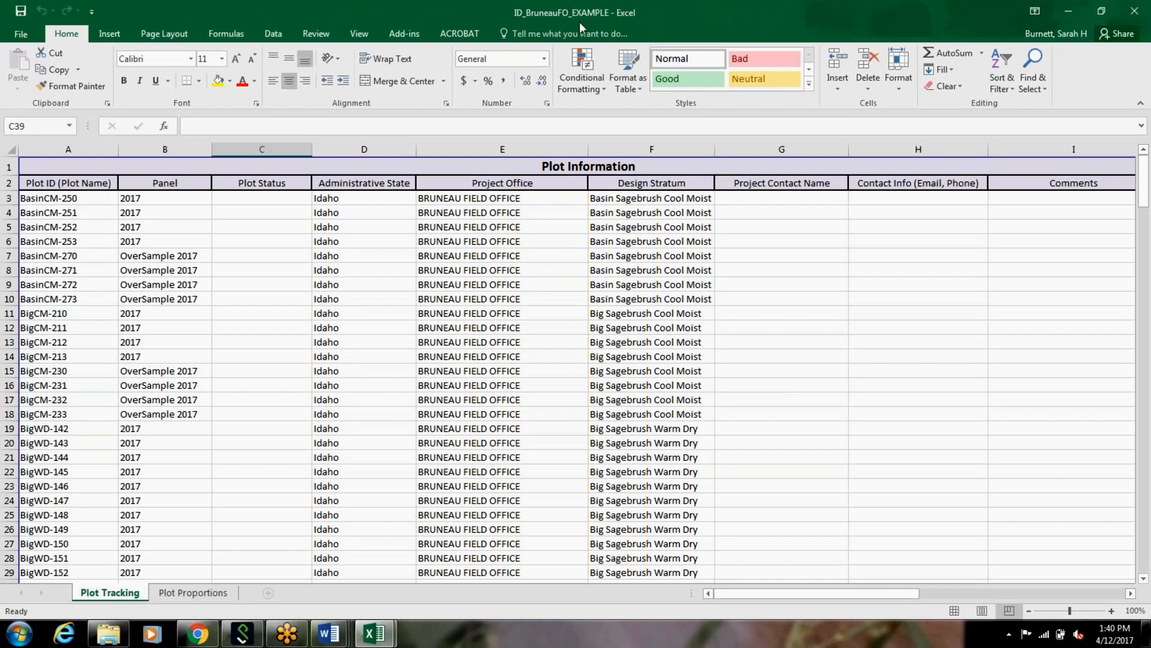
left_click(634, 15)
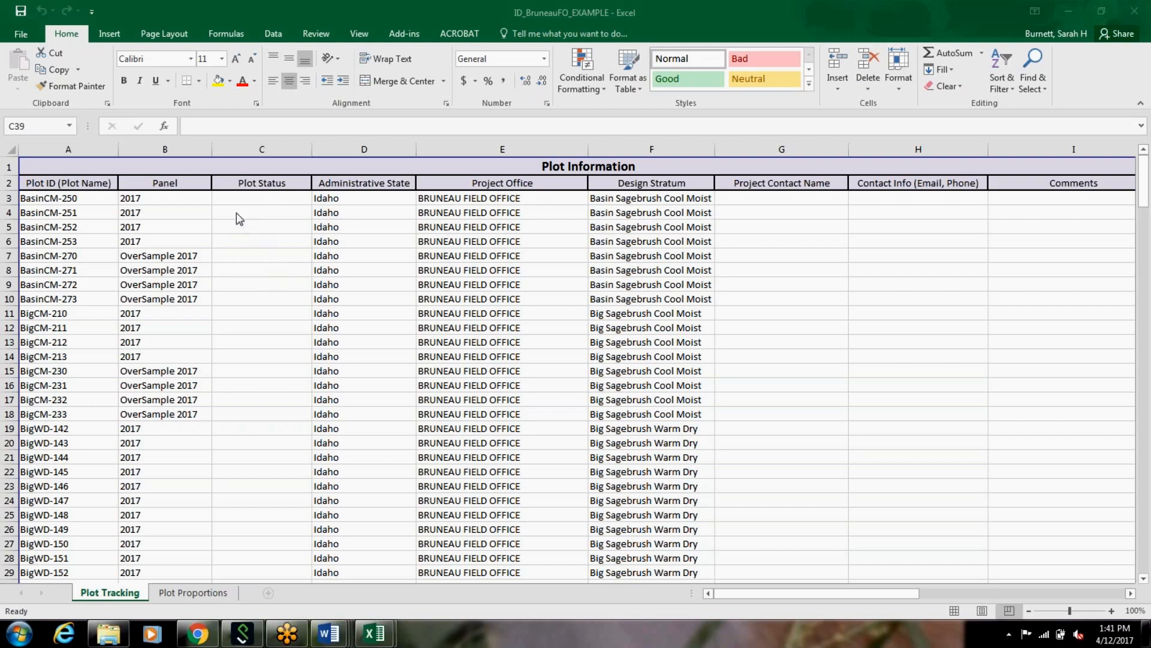
left_click(273, 198)
left_click(267, 210)
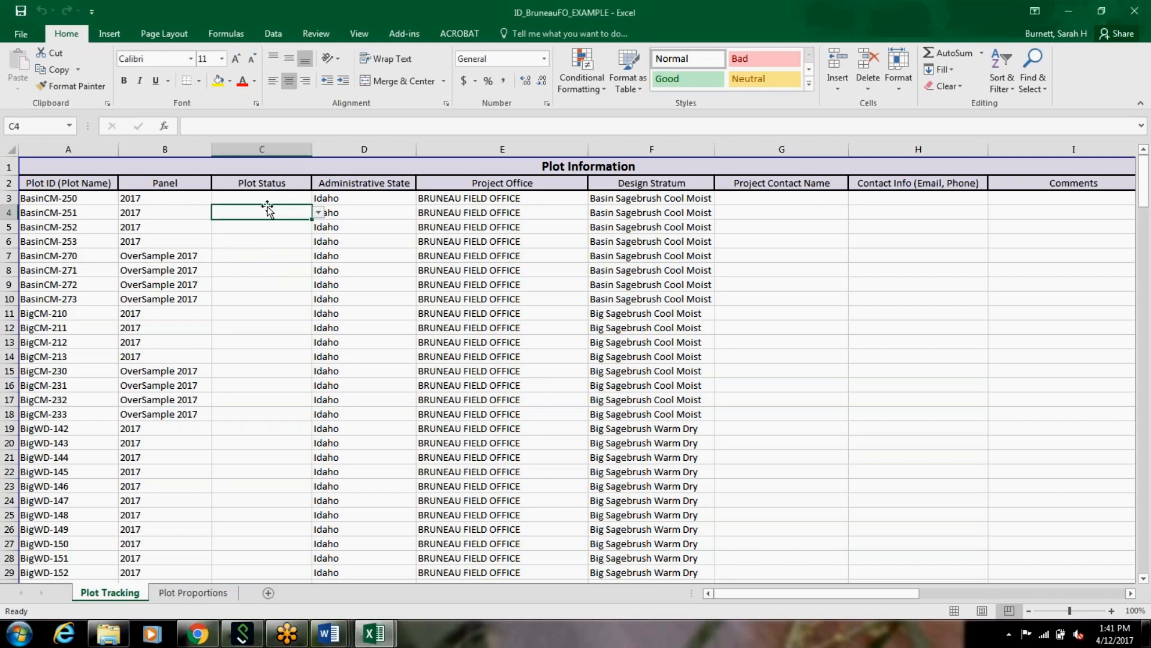
left_click(317, 212)
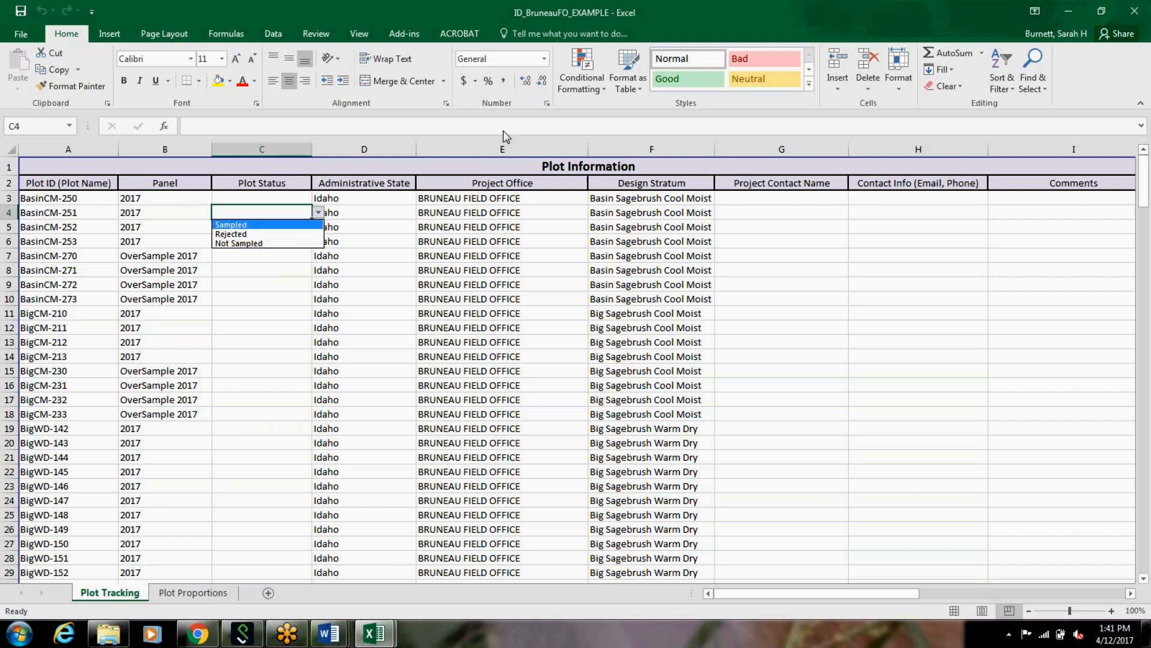
left_click(764, 350)
Step: View the Rejection Criteria choices in row 5 of the fields for sites that were not sampled, leaving the cell empty
left_click_drag(813, 592, 900, 593)
left_click(695, 224)
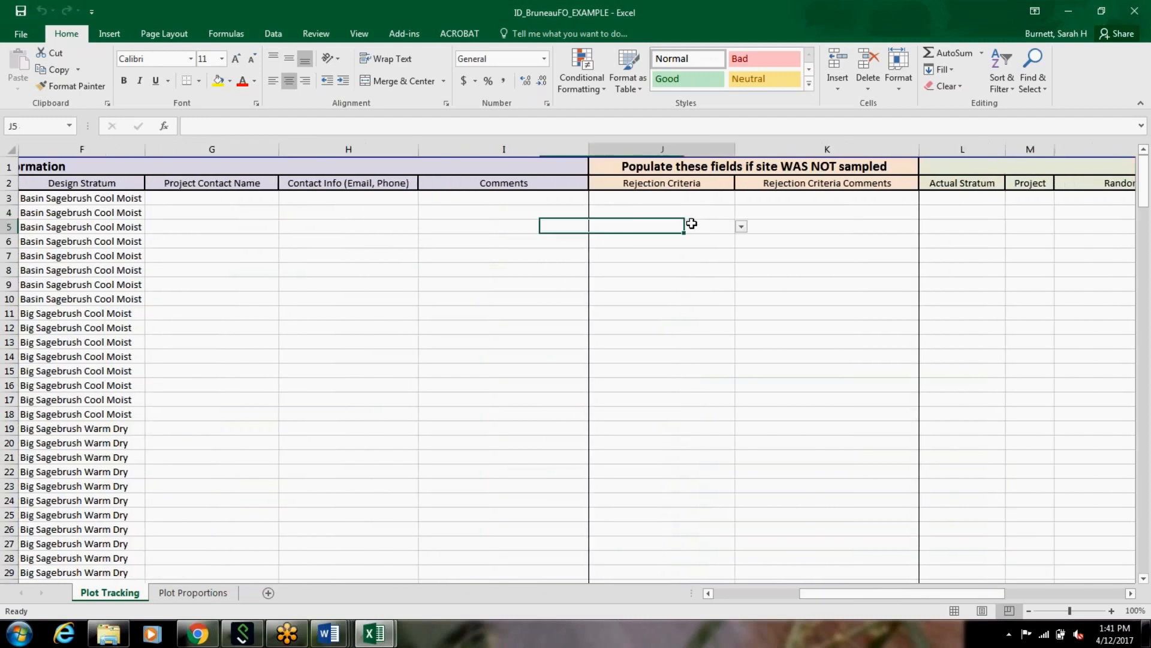
left_click(742, 226)
mouse_move(744, 264)
left_mouse_down()
mouse_move(746, 279)
mouse_move(743, 269)
left_mouse_up()
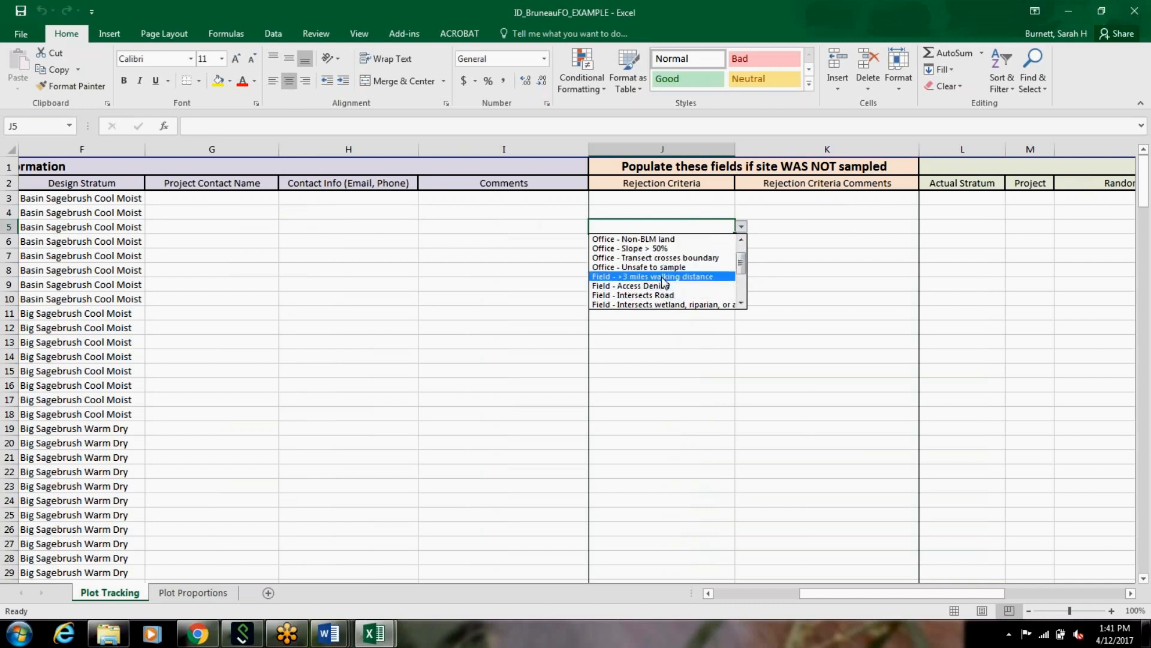
left_click(857, 274)
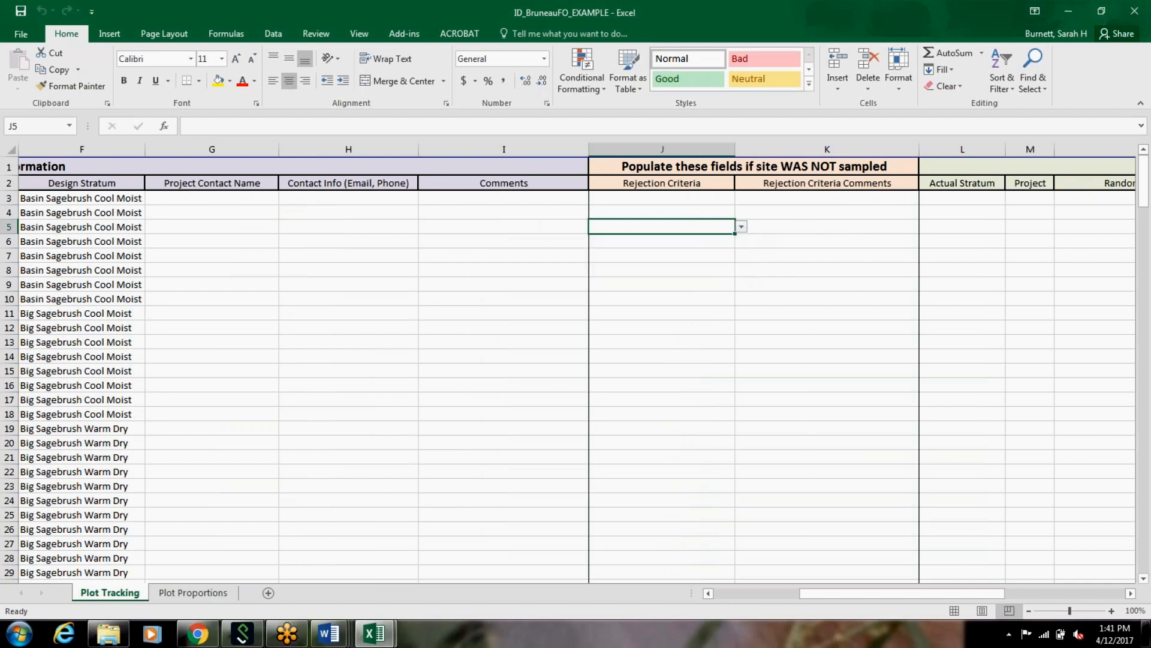
left_click(854, 261)
Step: Set the Plot Status of plot BasinCM-250 to Sampled
left_click_drag(905, 592, 838, 597)
left_click(183, 200)
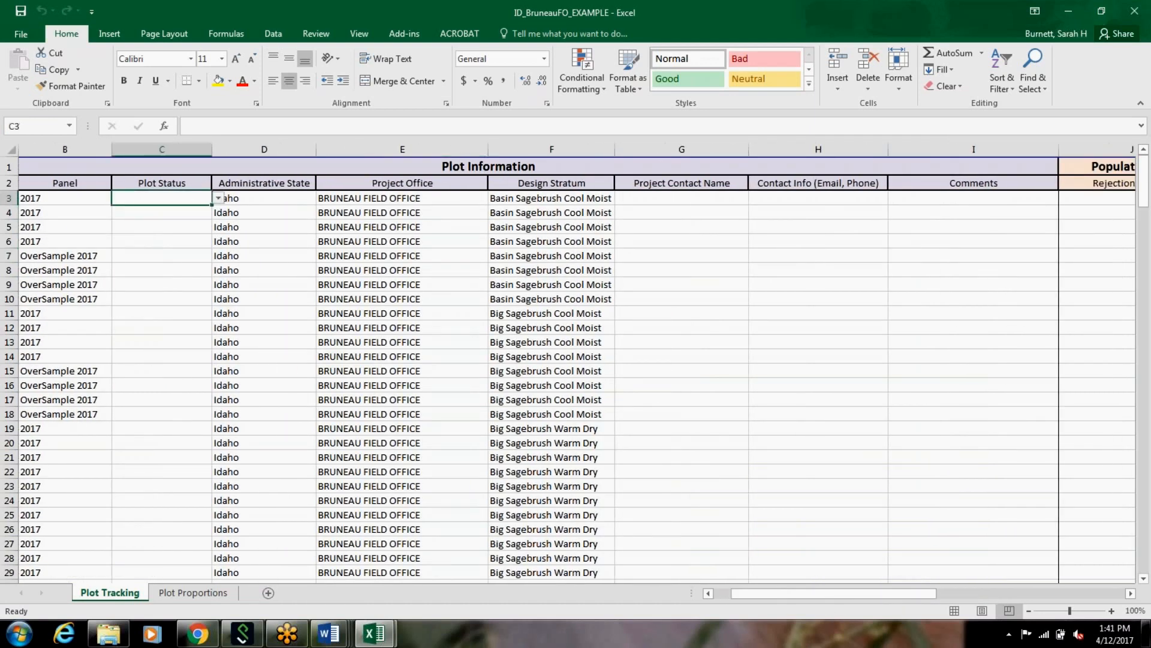
left_click(218, 198)
left_click(217, 211)
Step: Examine the Actual Stratum, Project and Random or Targeted? fields for sampled sites, including the list of Project choices
left_click_drag(784, 594, 933, 570)
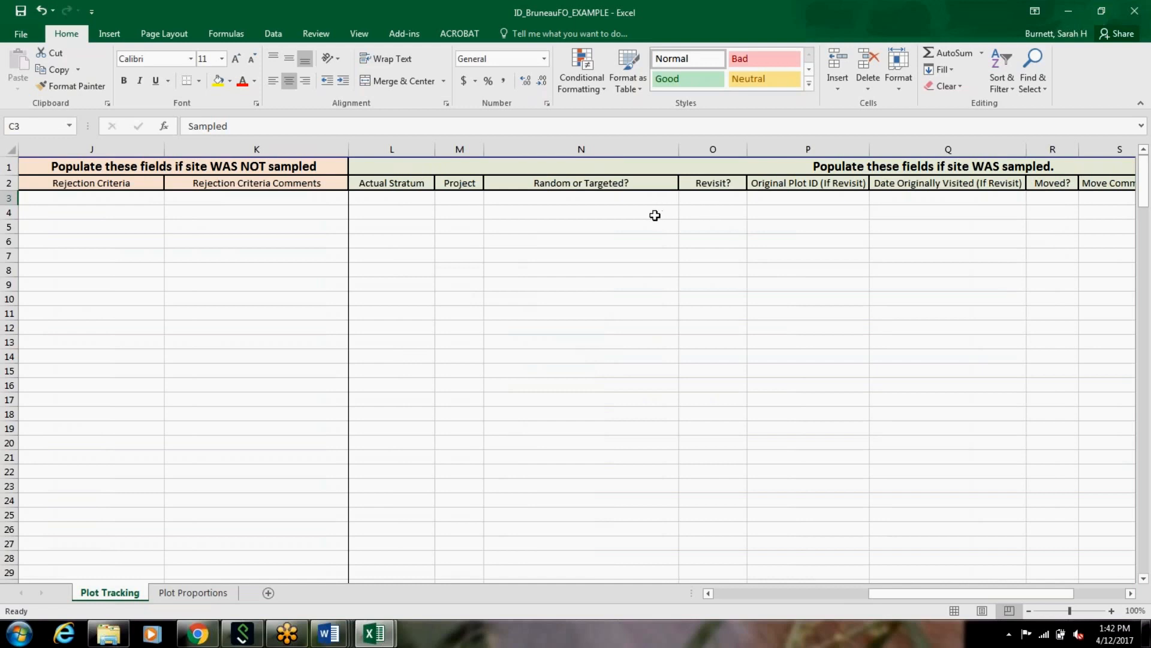
left_click(396, 198)
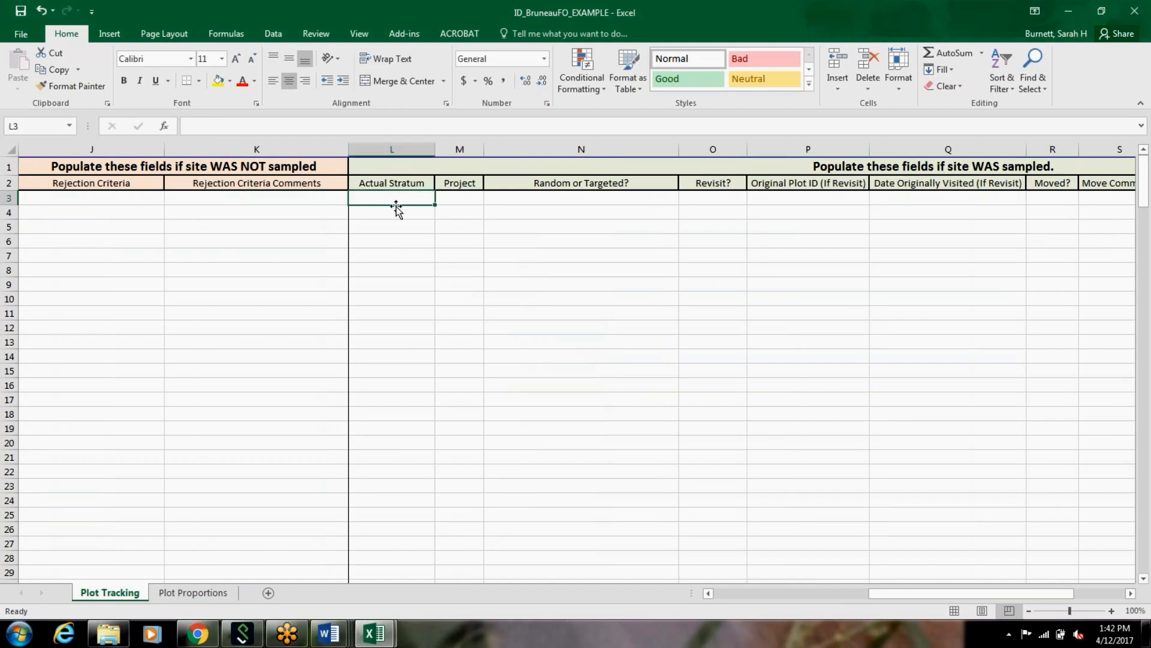
left_click(460, 207)
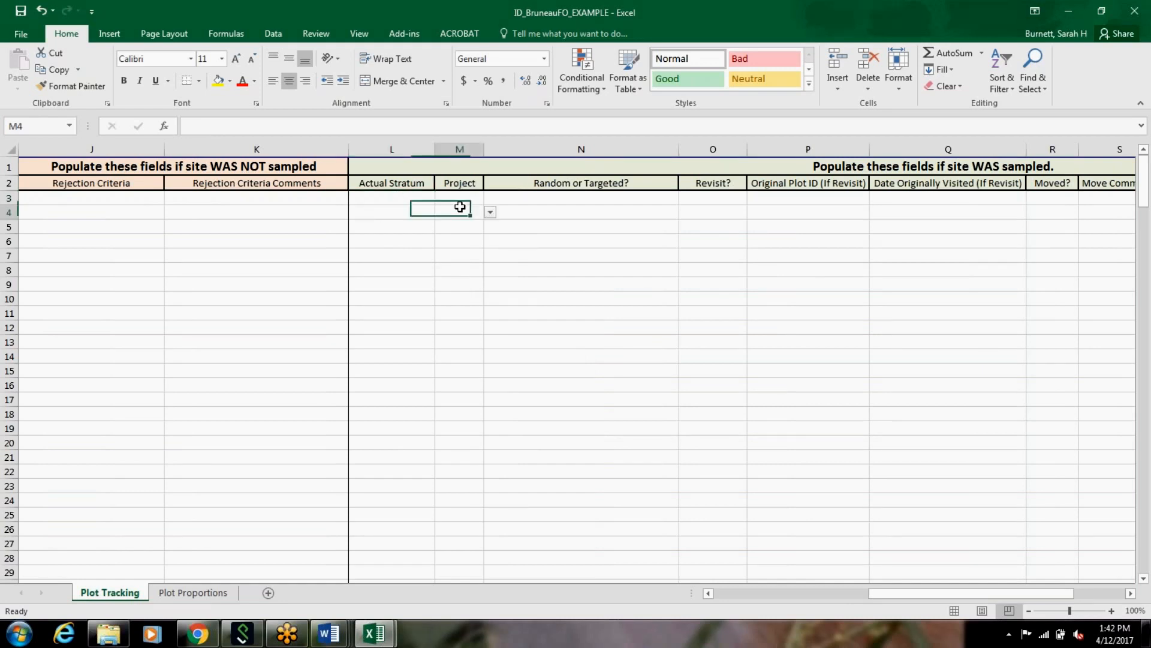
left_click(490, 212)
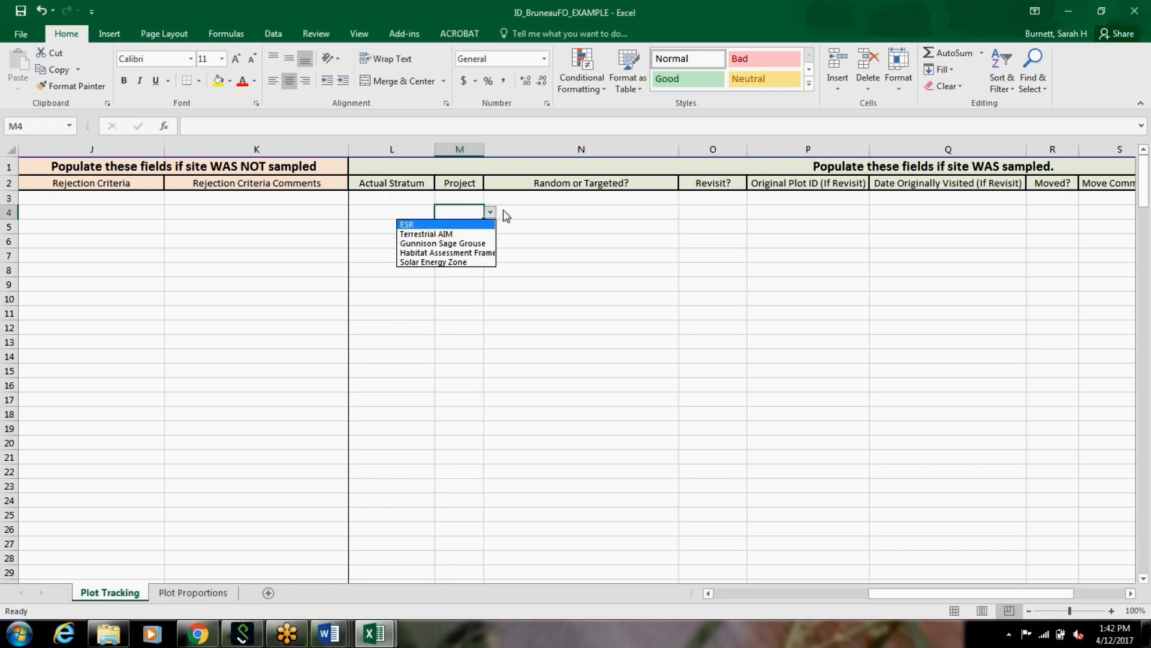
left_click(608, 233)
left_click(630, 226)
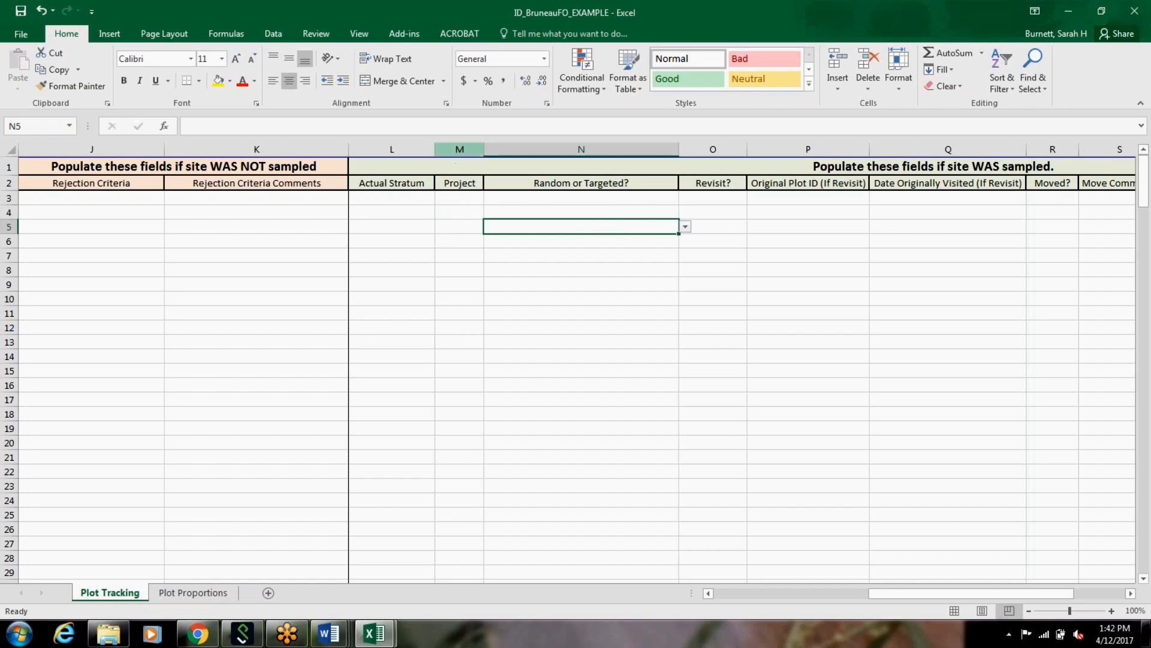
left_click(507, 151)
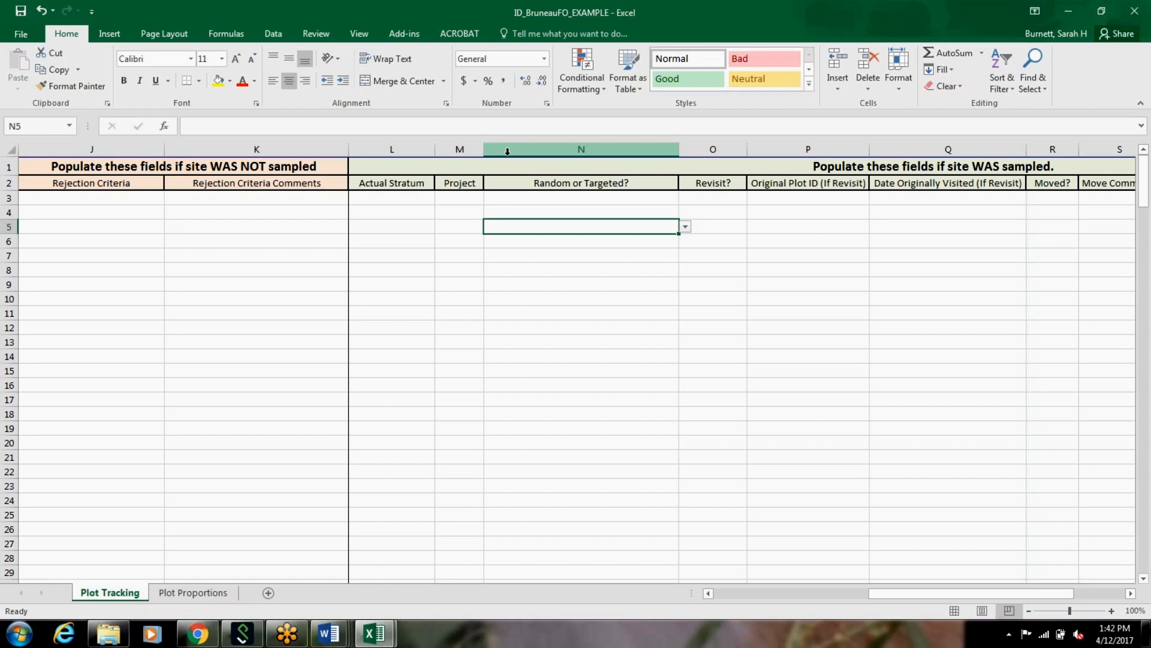
Step: Examine the Revisit?, Original Plot ID and Date Originally Visited fields for sampled sites
left_click(703, 224)
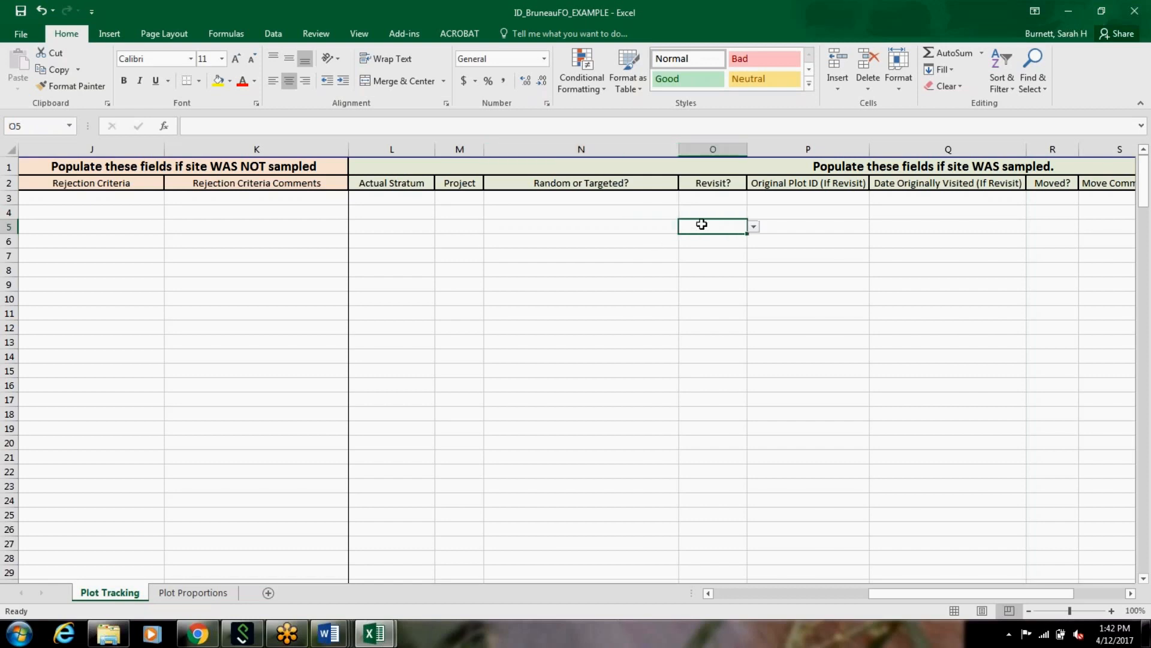
left_click(767, 207)
left_click(902, 241)
left_click(839, 217)
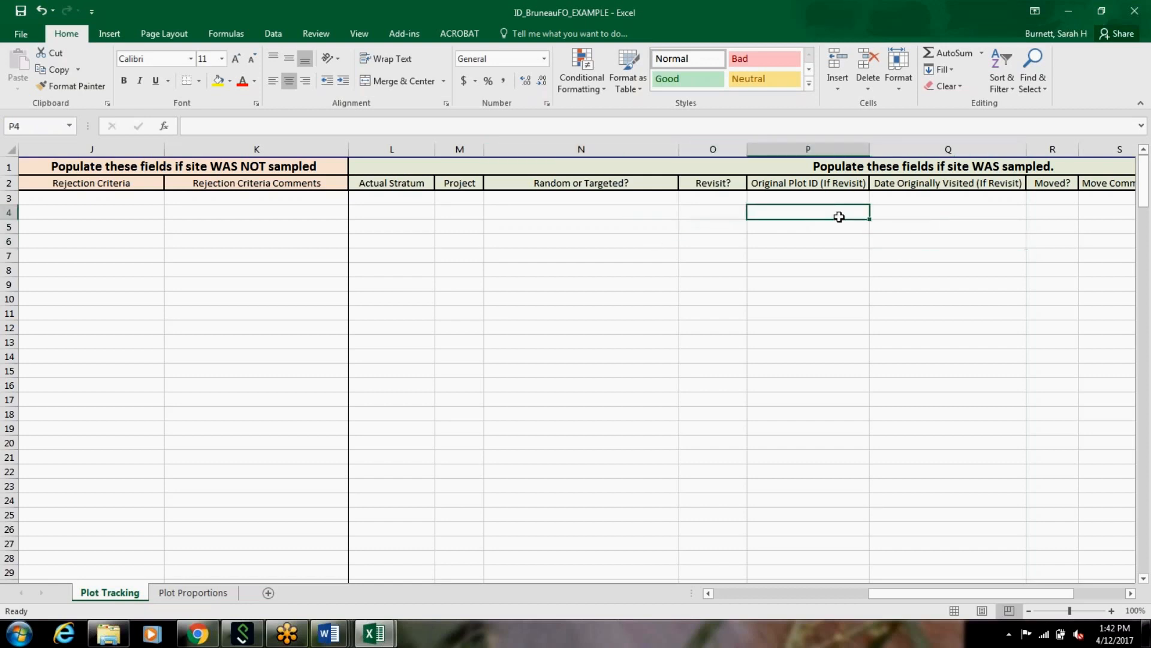
left_click(895, 210)
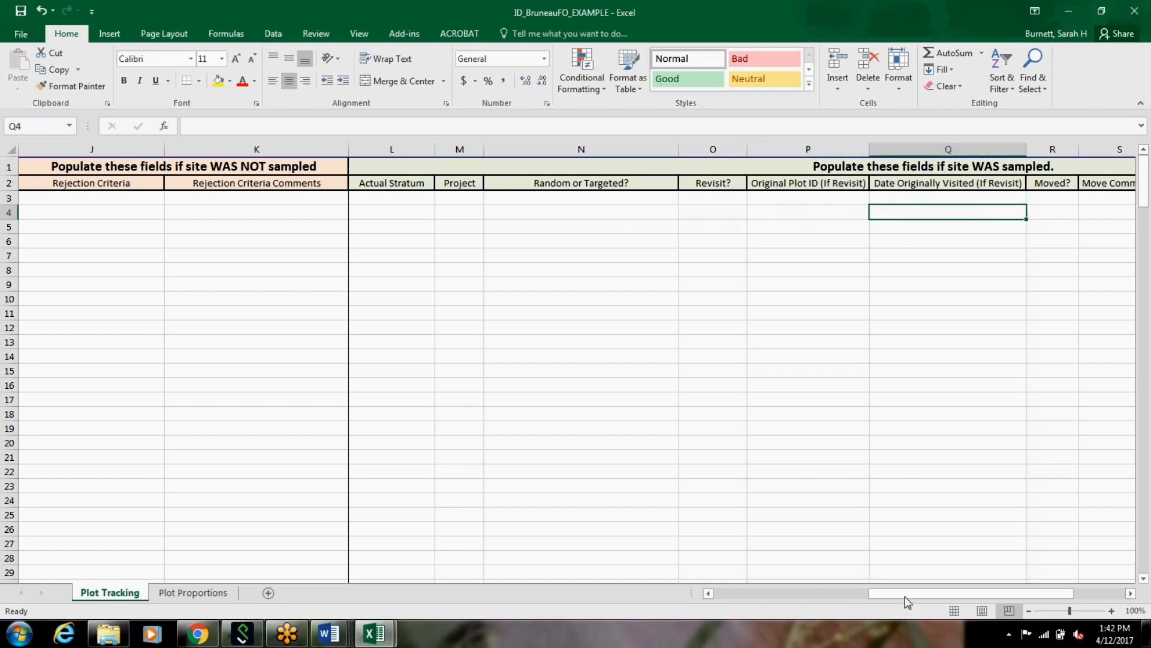
Step: Examine the Moved?, Move Comments, Date Visited, Actual Latitude and Actual Longitude fields for sampled sites
left_click_drag(909, 592, 959, 595)
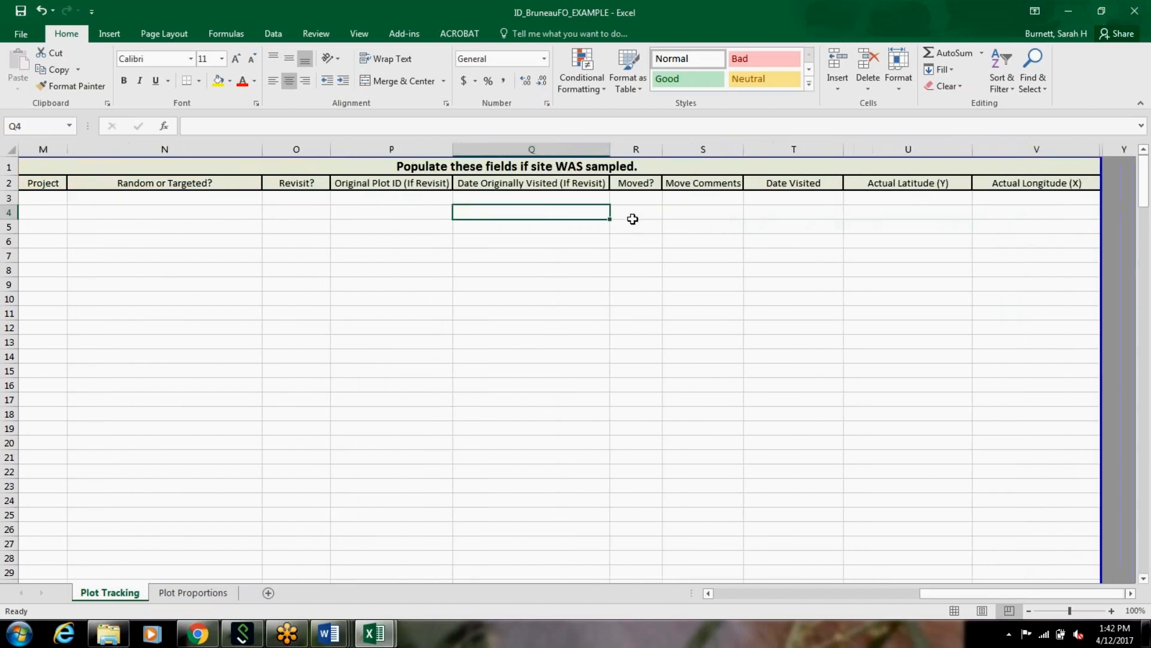
left_click(631, 218)
left_click(675, 211)
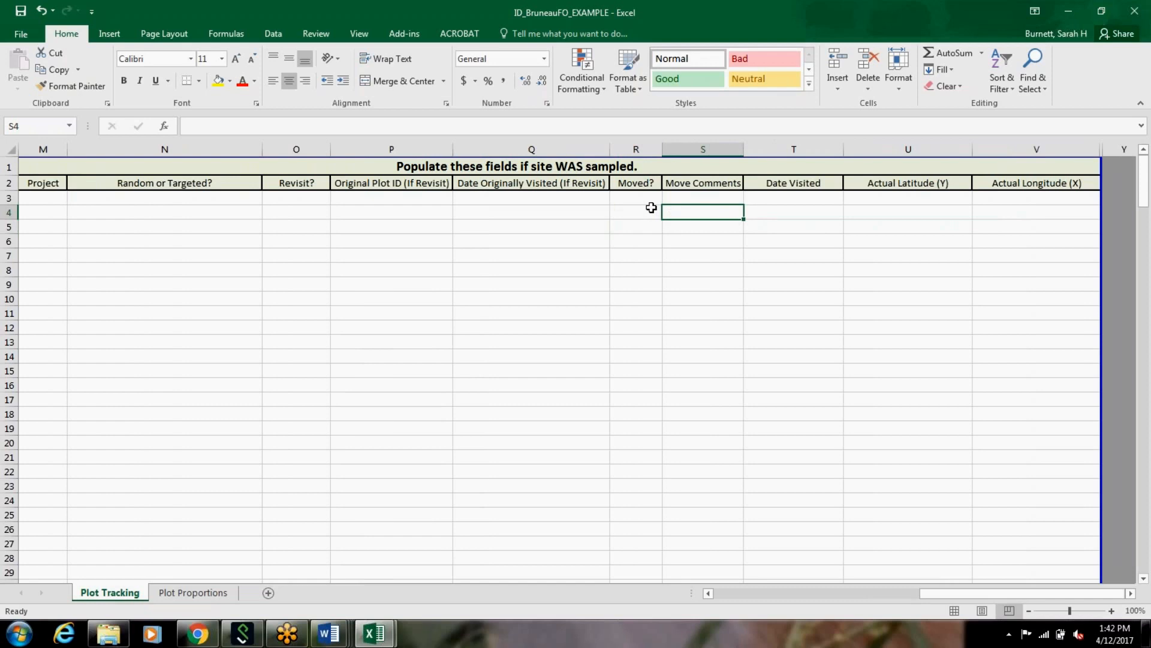
left_click(648, 213)
left_click(694, 209)
left_click(788, 211)
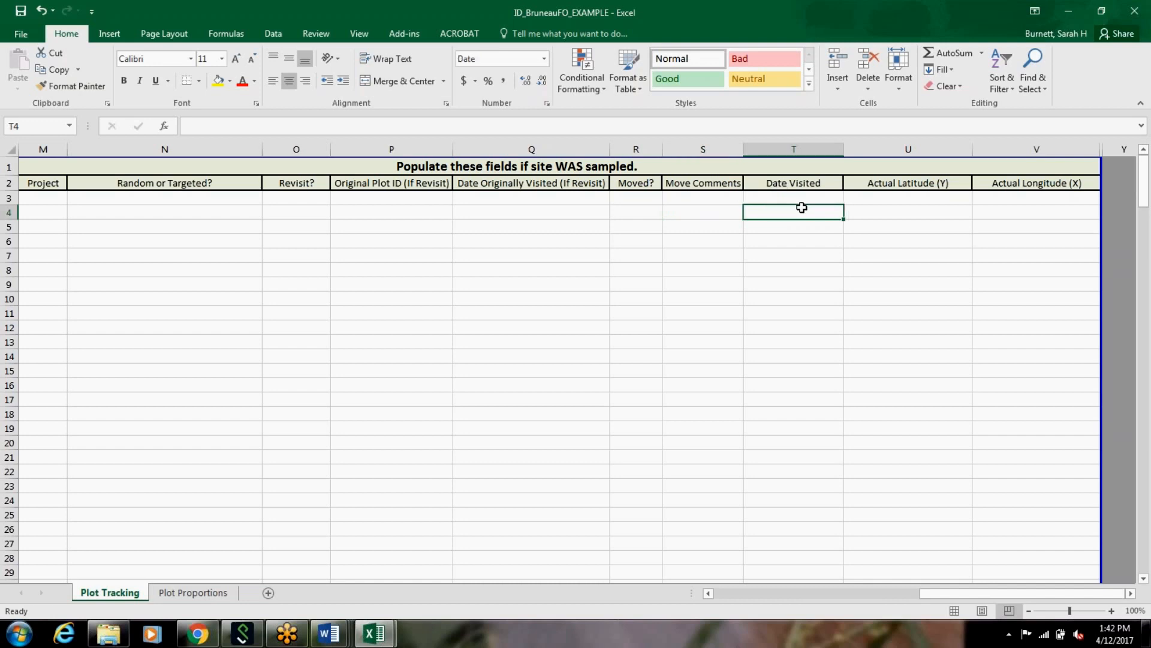
left_click_drag(879, 149, 1064, 175)
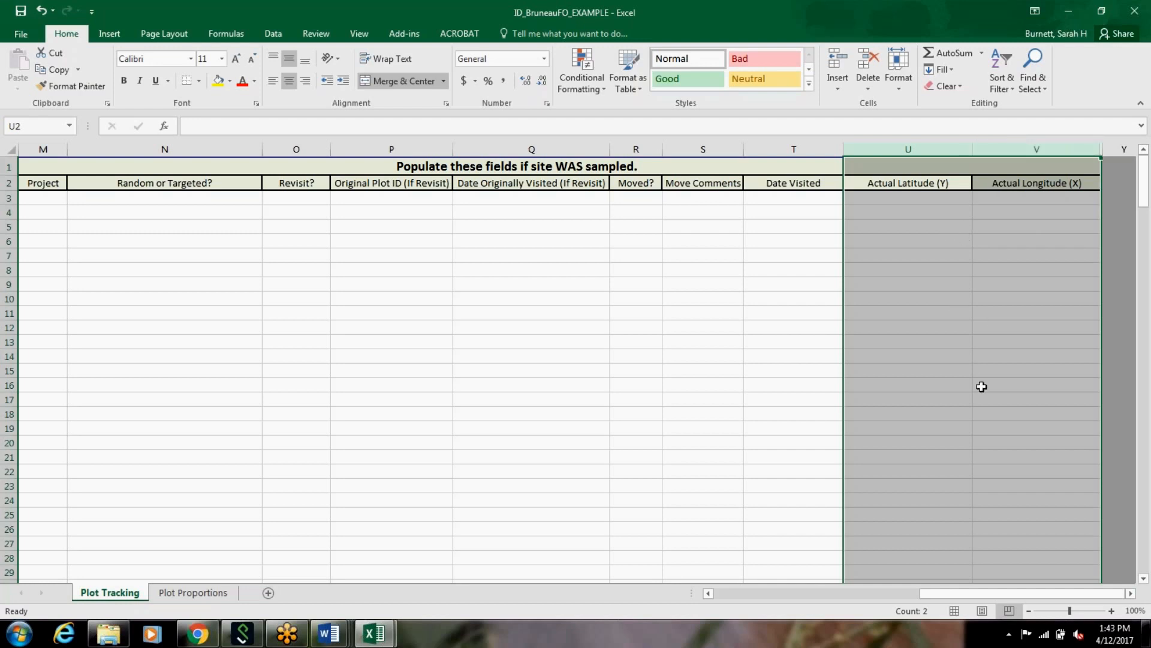
Step: Set the Plot Status of oversample plot BasinCM-270 to Not Sampled
left_click_drag(945, 591, 696, 614)
left_click(307, 257)
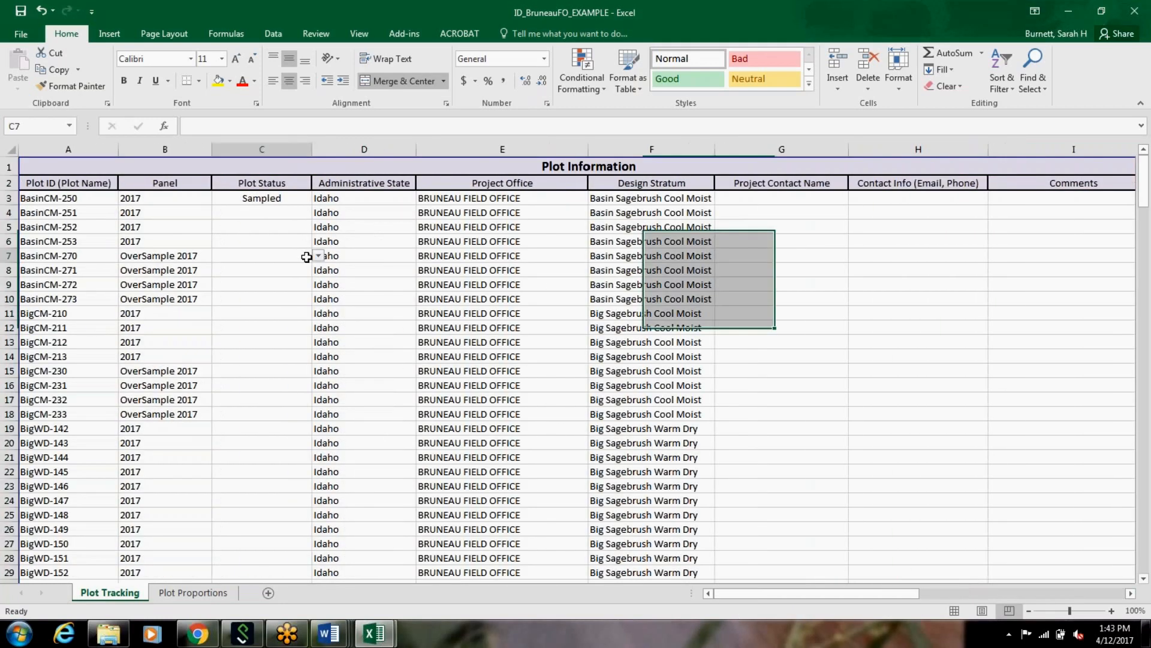
left_click(318, 255)
left_click(298, 285)
left_click(287, 279)
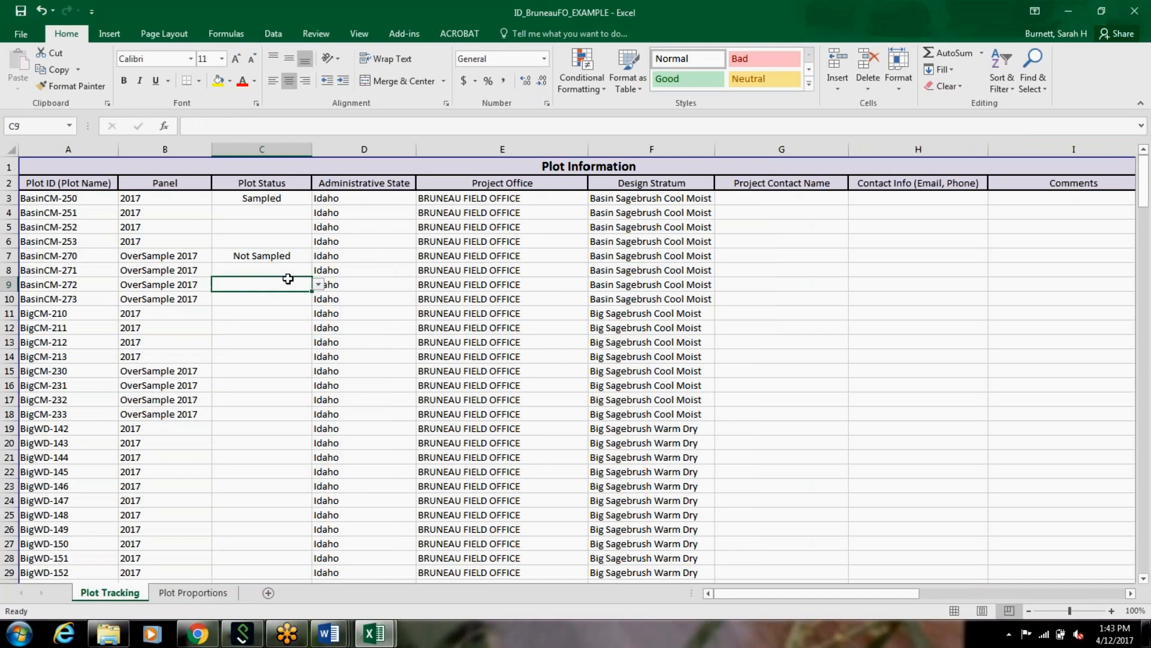
left_click(810, 238)
Step: Look at the empty rows below the last listed plot, and return to the first Plot IDs in the sheet
left_click_drag(1143, 179, 1123, 311)
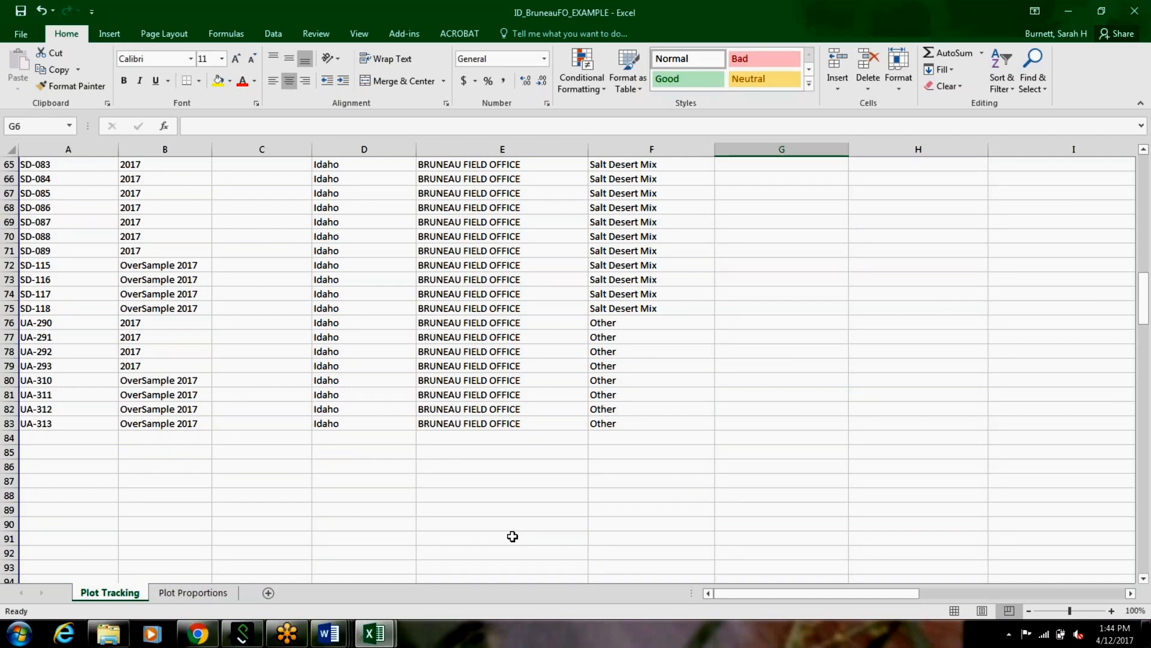
left_click(81, 452)
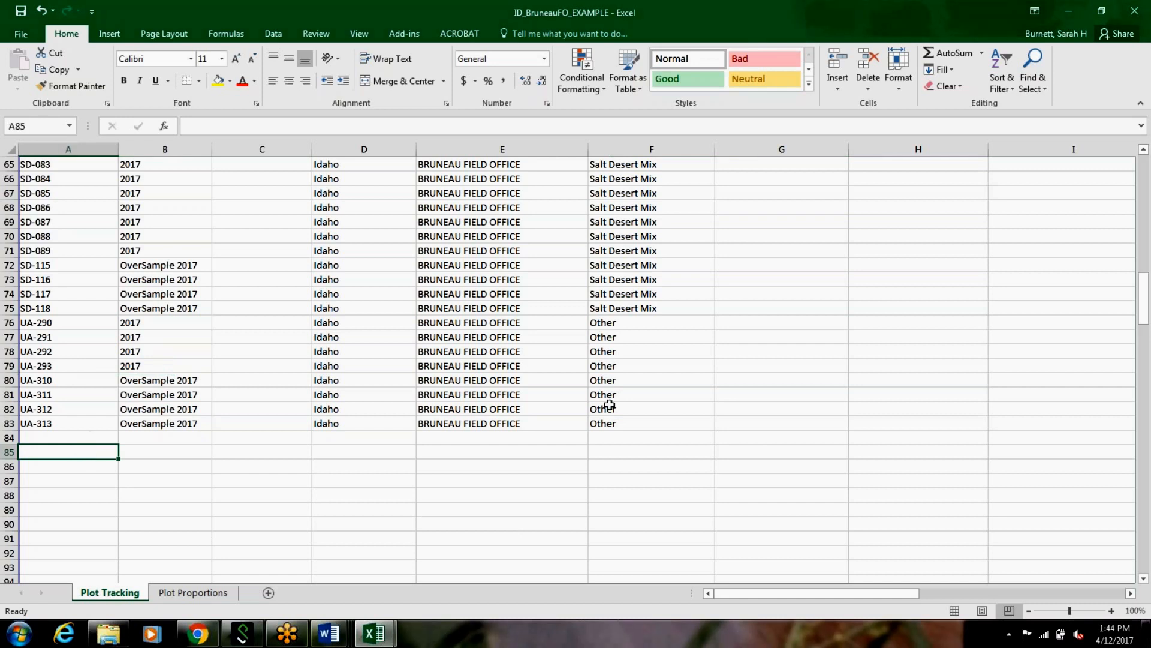
left_click_drag(1145, 324, 1145, 209)
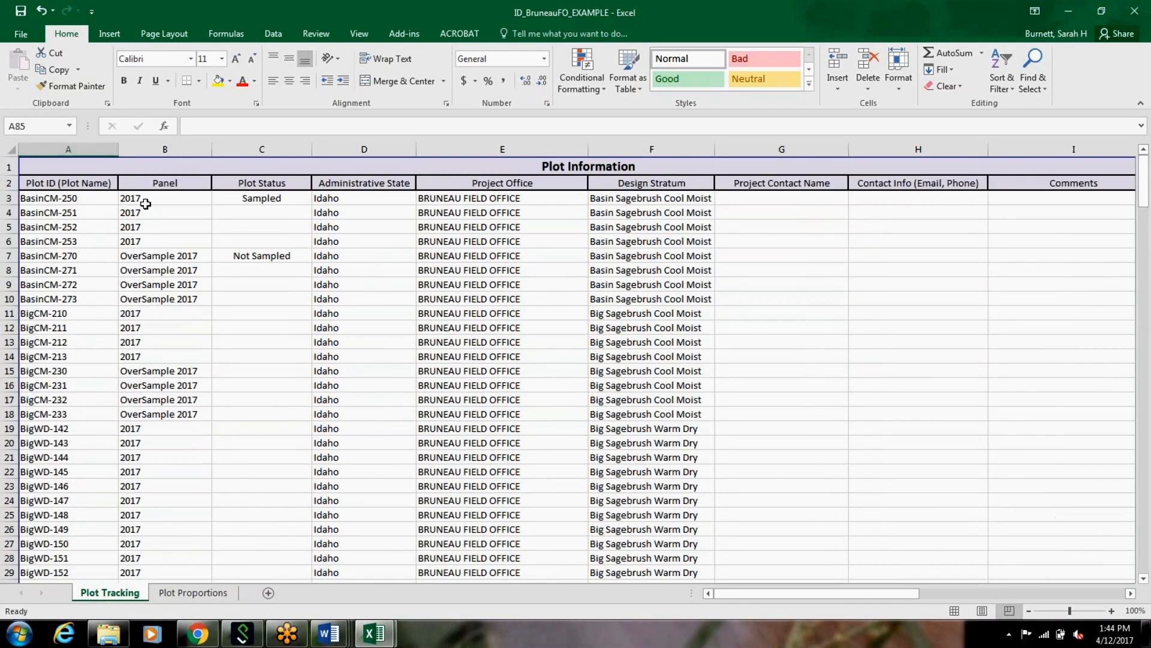
left_click(100, 209)
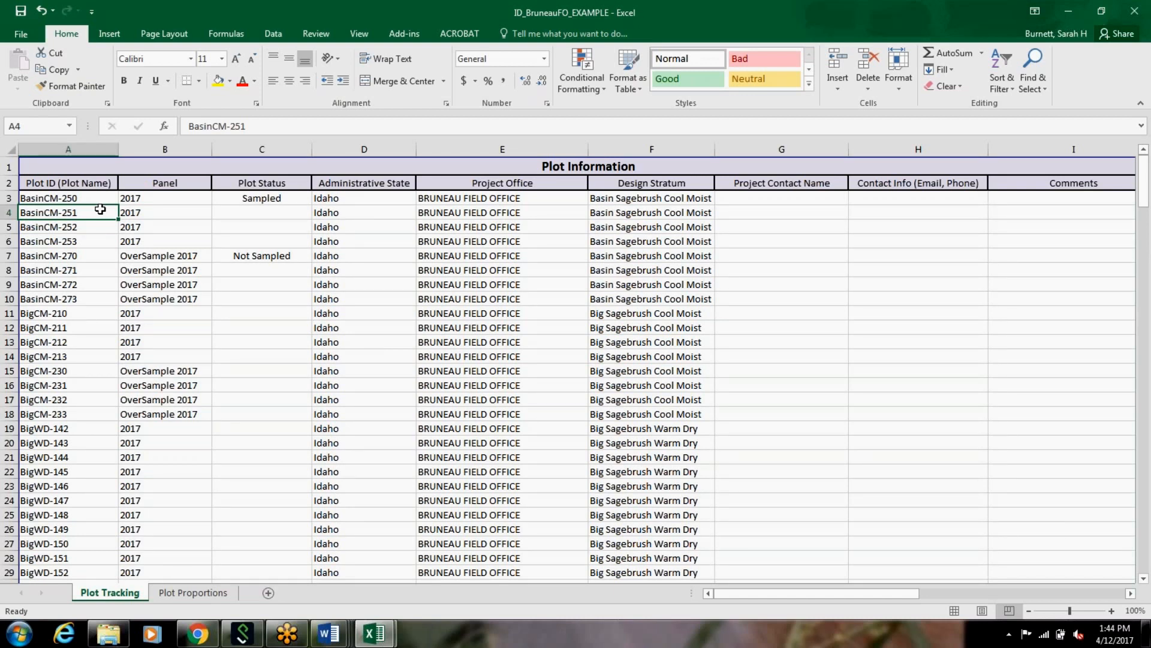
left_click(24, 198)
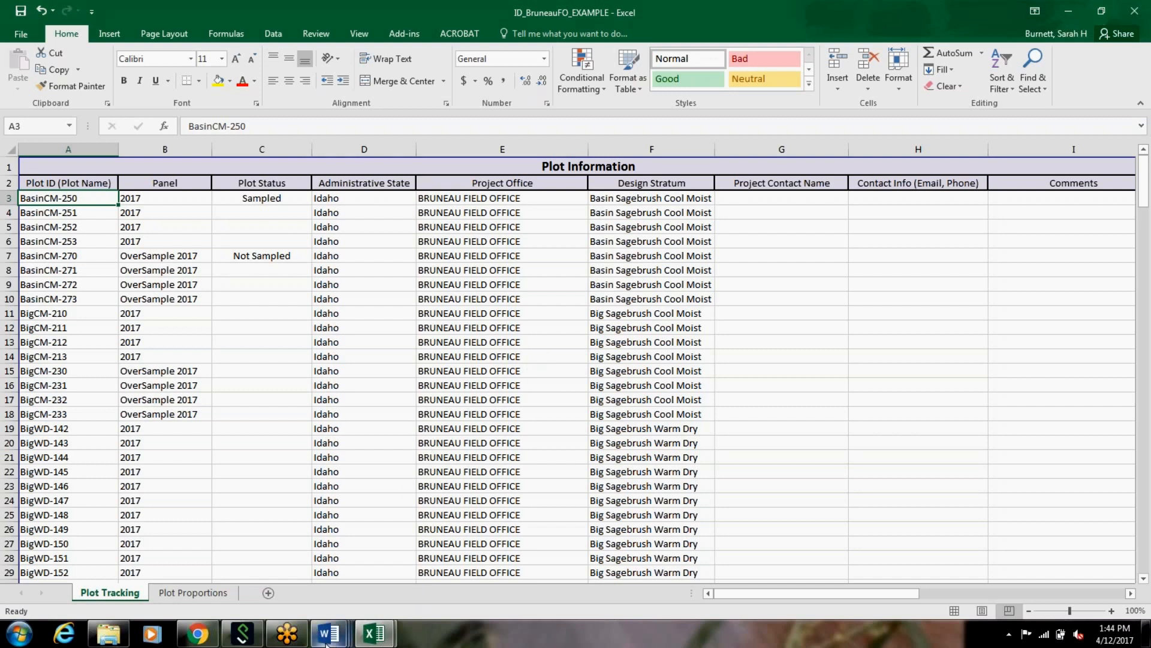
Step: Switch to Word, view the title page of AIM_DataManagmentProtocol_V2.0, and bring up the Plot Tracking Excel Documentation 2017 document
mouse_move(327, 640)
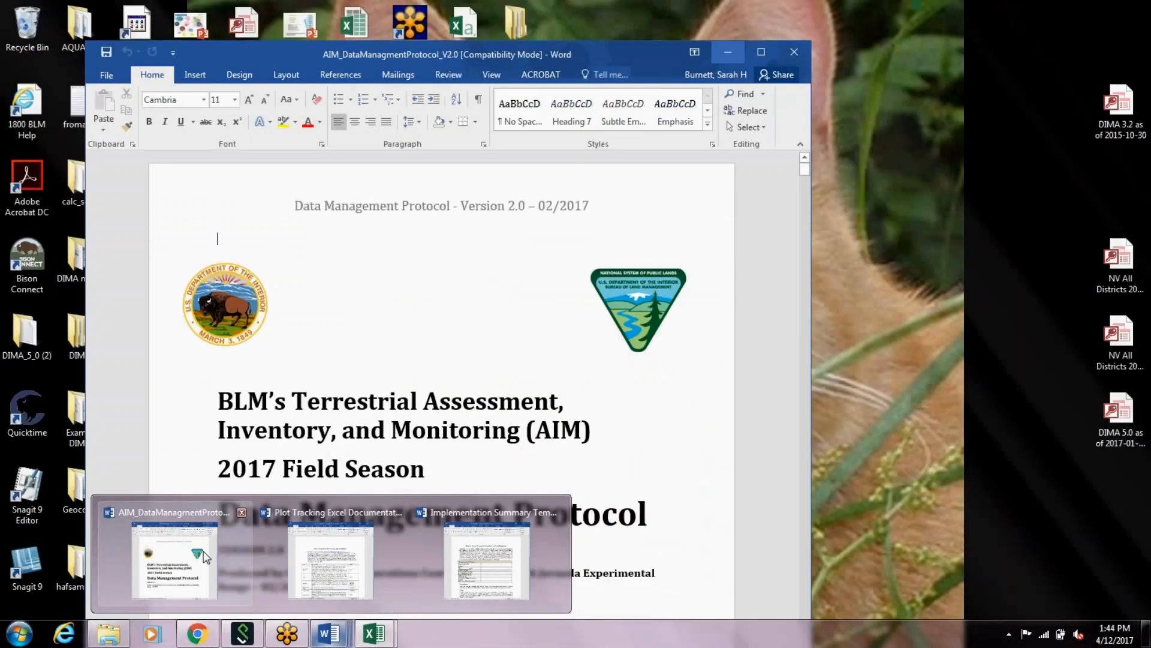
left_click(204, 556)
scroll(441, 374, "down", 1)
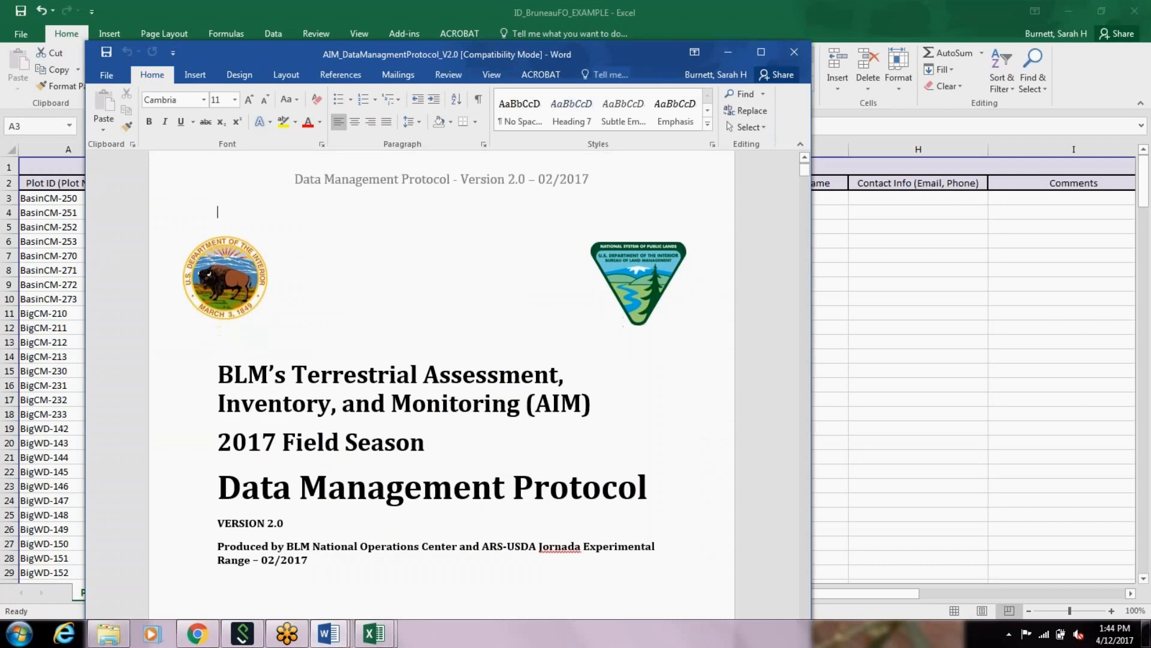
scroll(442, 374, "down", 1)
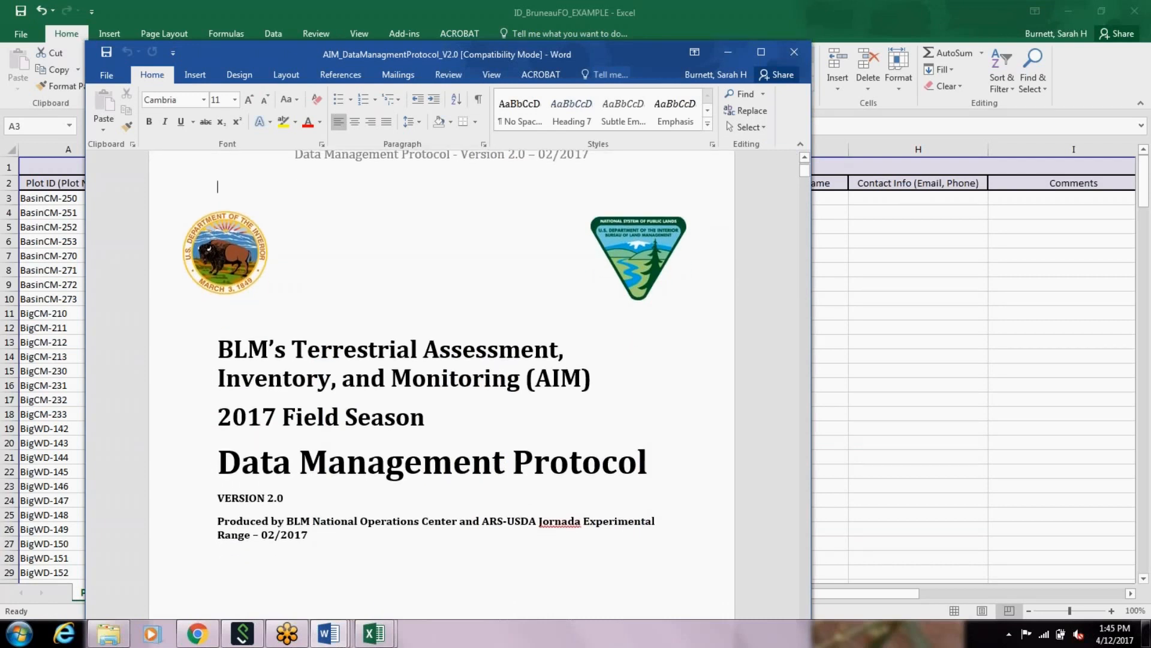
scroll(500, 285, "down", 1)
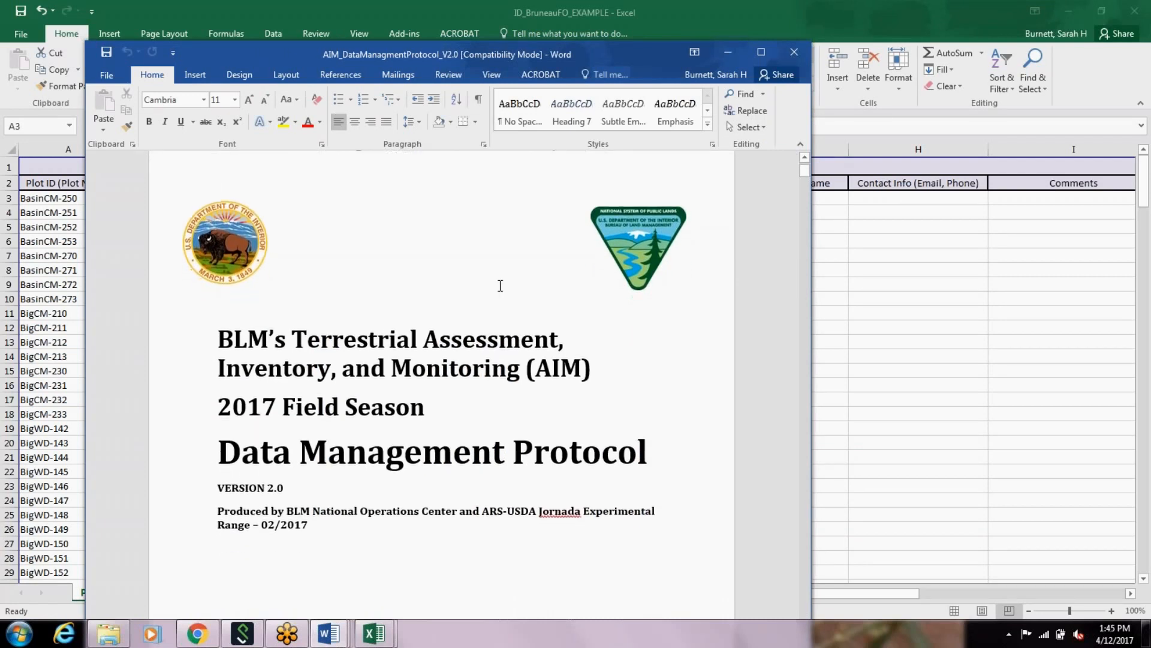
scroll(500, 286, "down", 2)
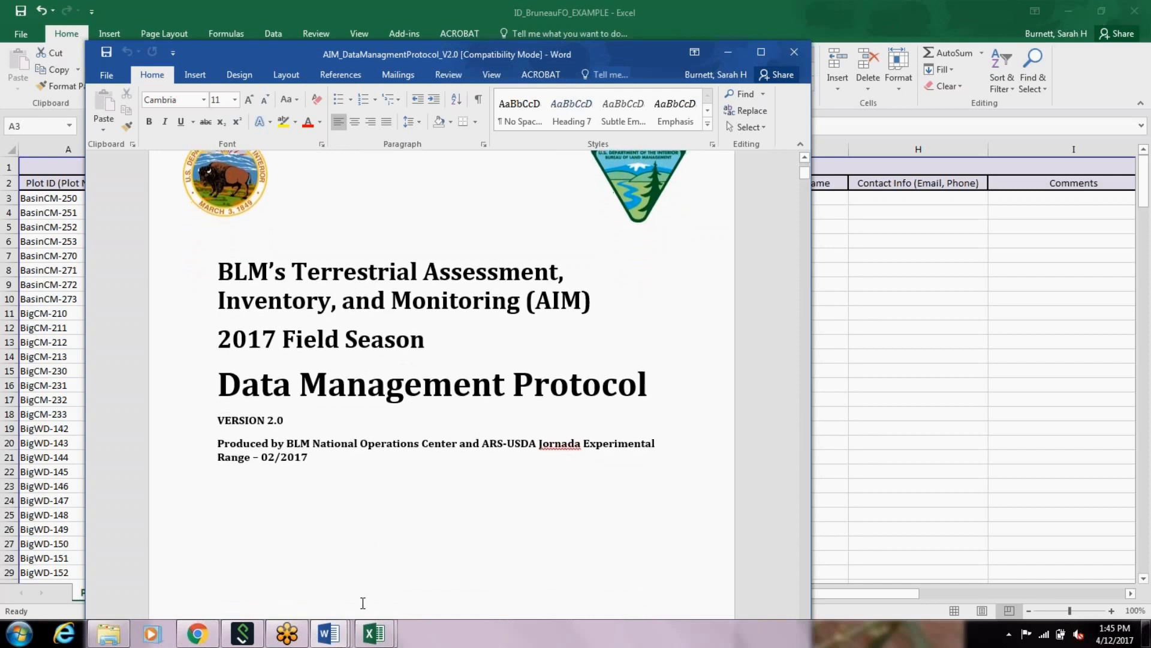
mouse_move(336, 635)
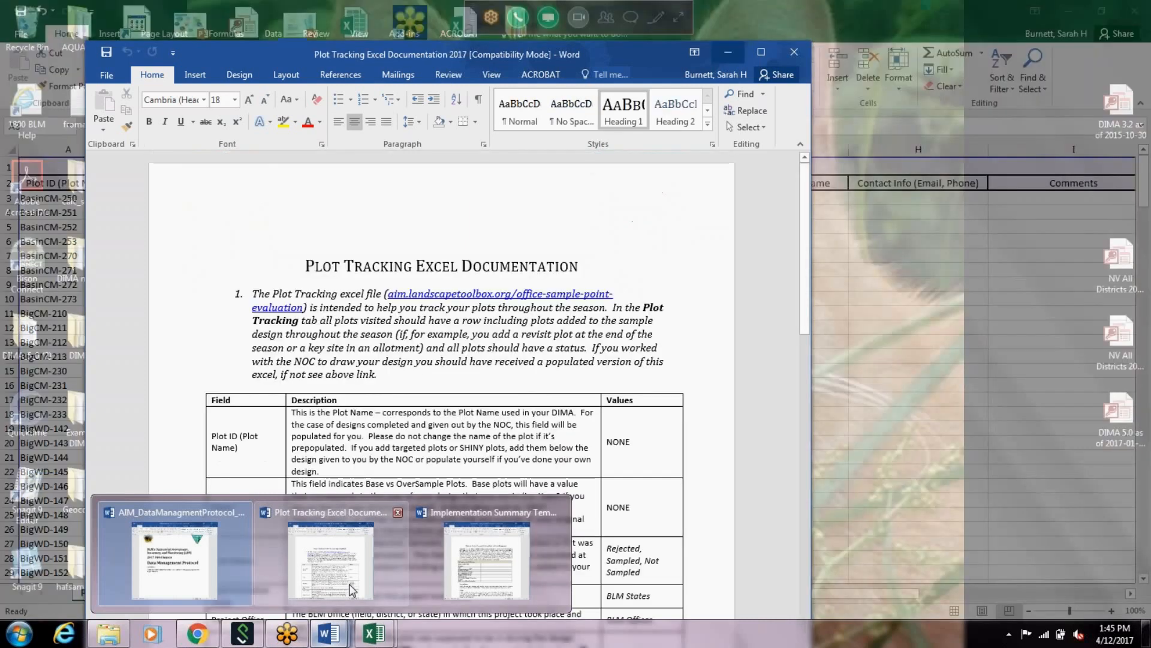
left_click(351, 589)
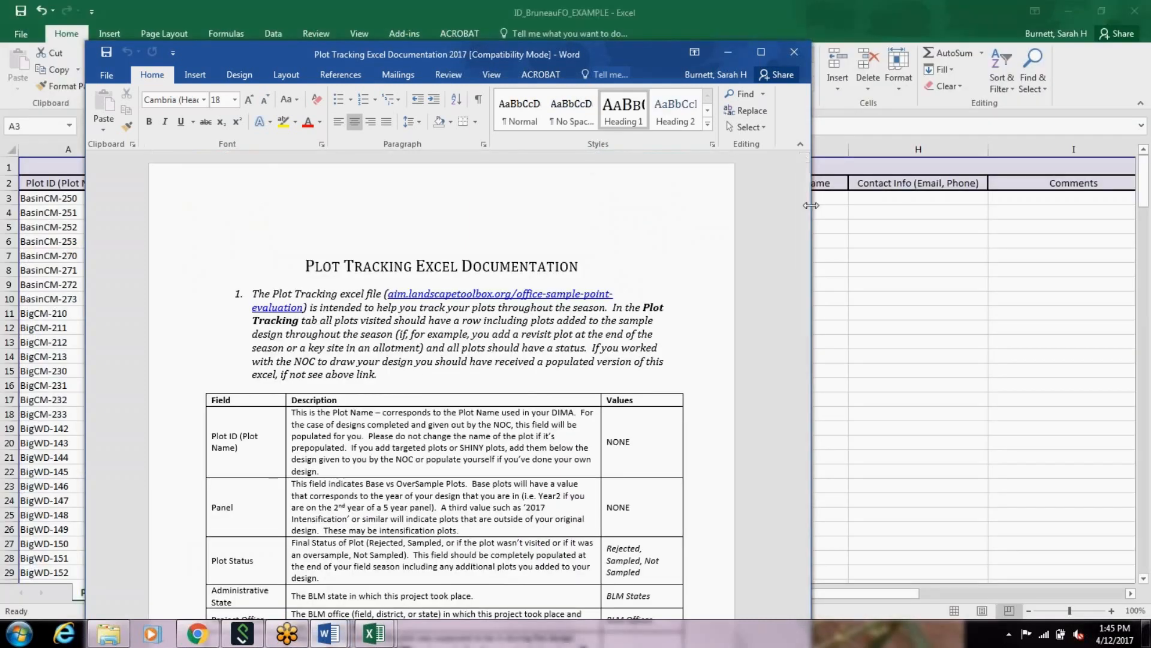
Step: View the field description table in the Word document, and switch to Chrome with the Sample Design and Trip Planning page maximized
left_click_drag(808, 226, 797, 260)
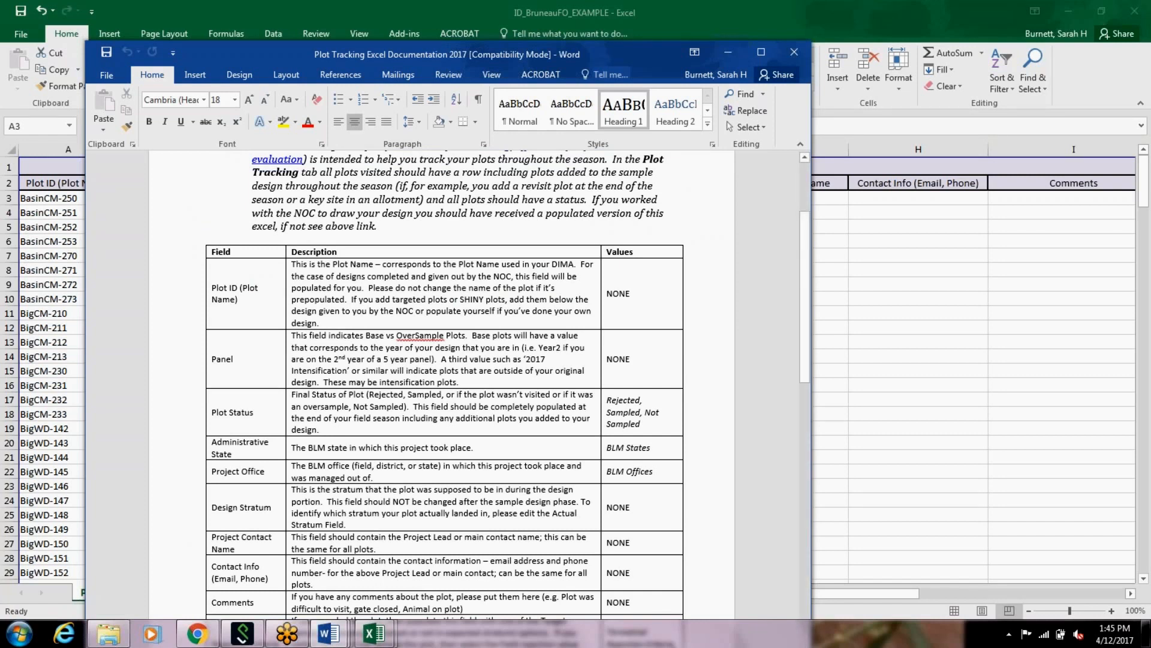
left_click(200, 630)
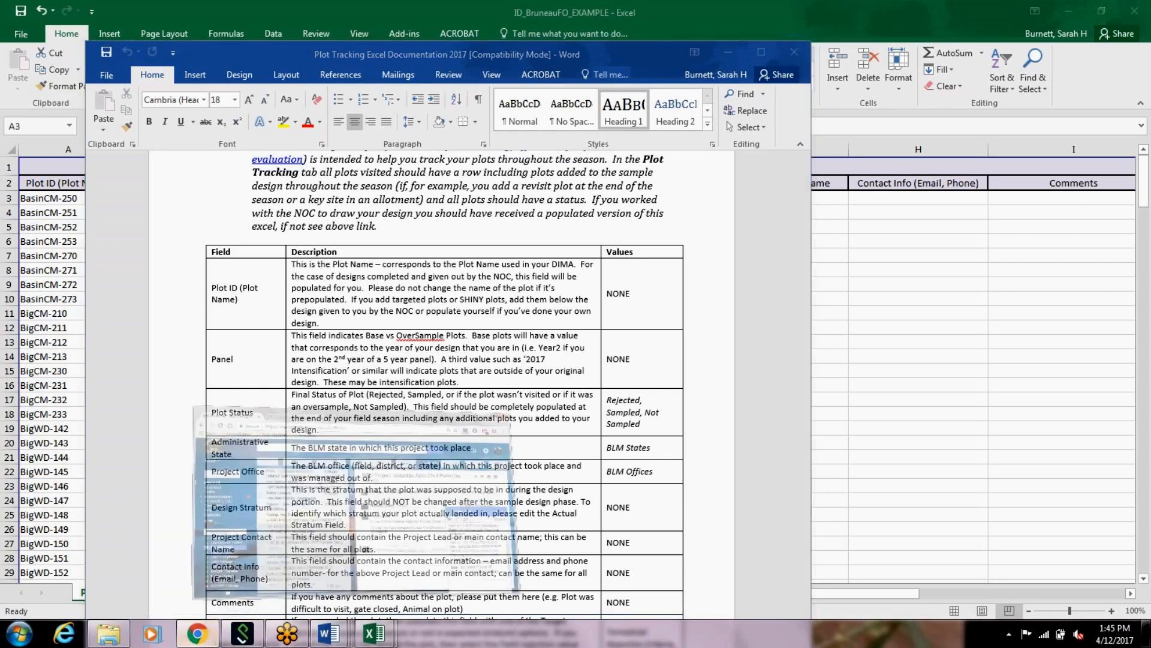
left_click(334, 149)
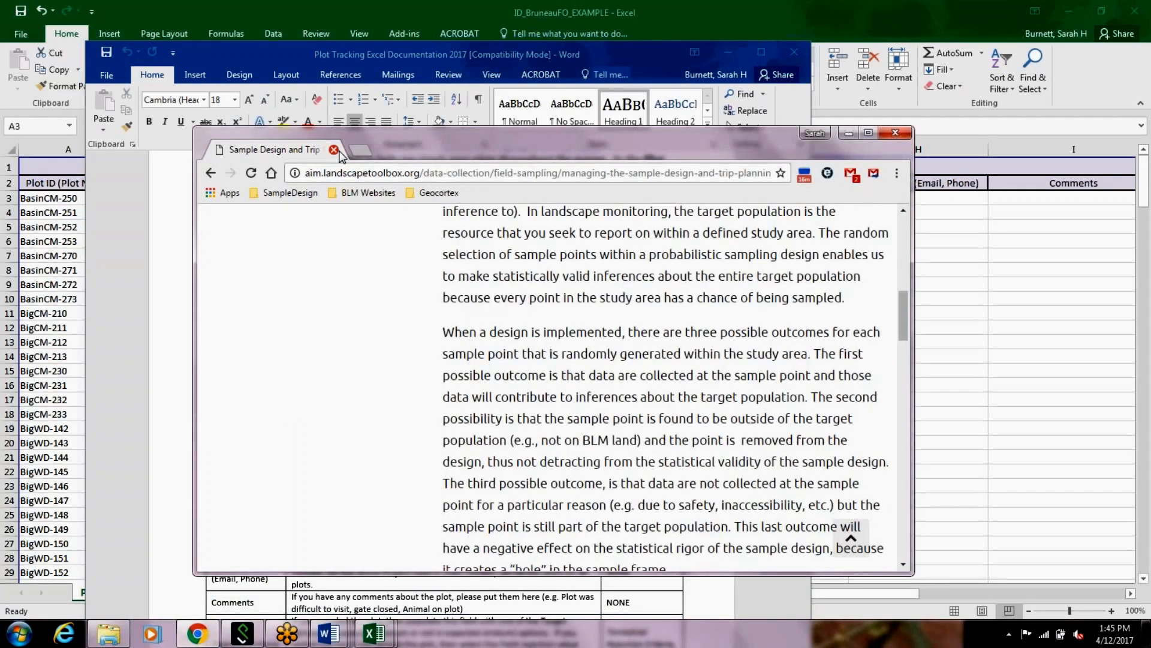
left_click(869, 133)
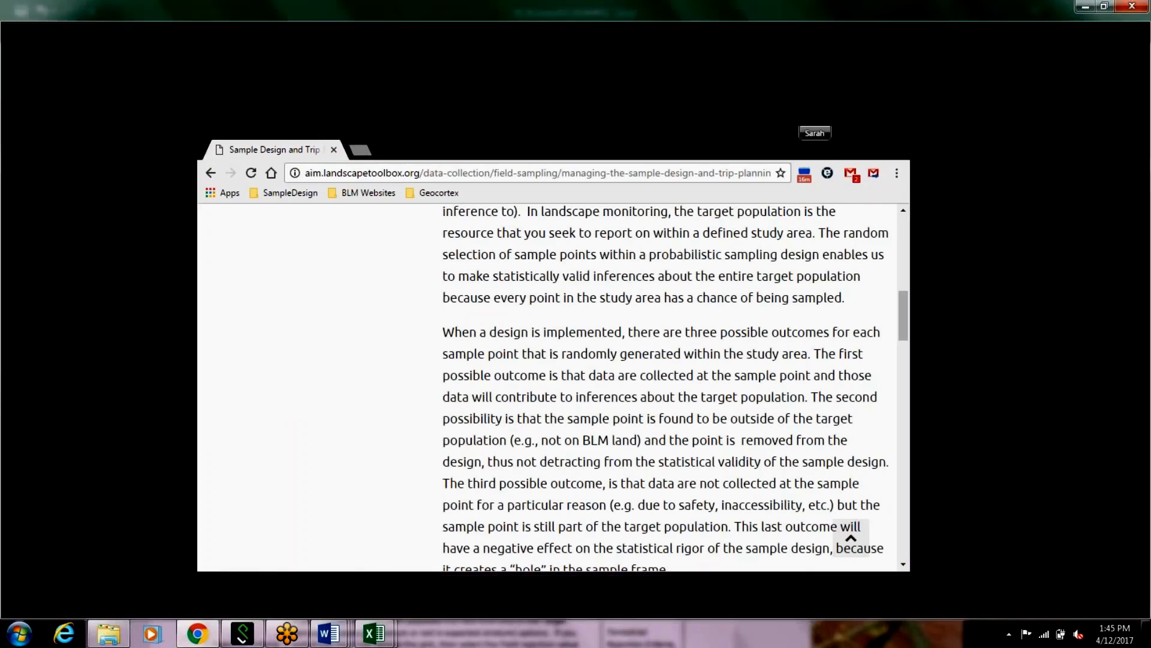
Step: Review the Sample Design and Trip Planning page from its Sample Design introduction through the Best Practices for Implementing a Sample Design section
scroll(1147, 234, "up", 1)
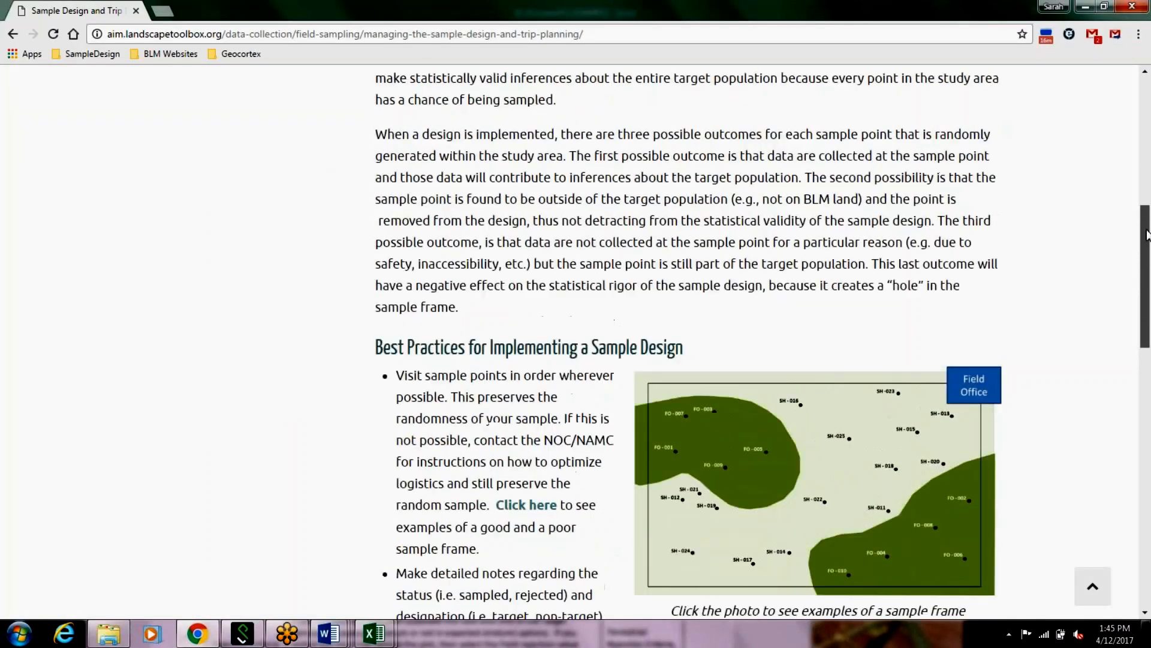
scroll(1147, 234, "up", 9)
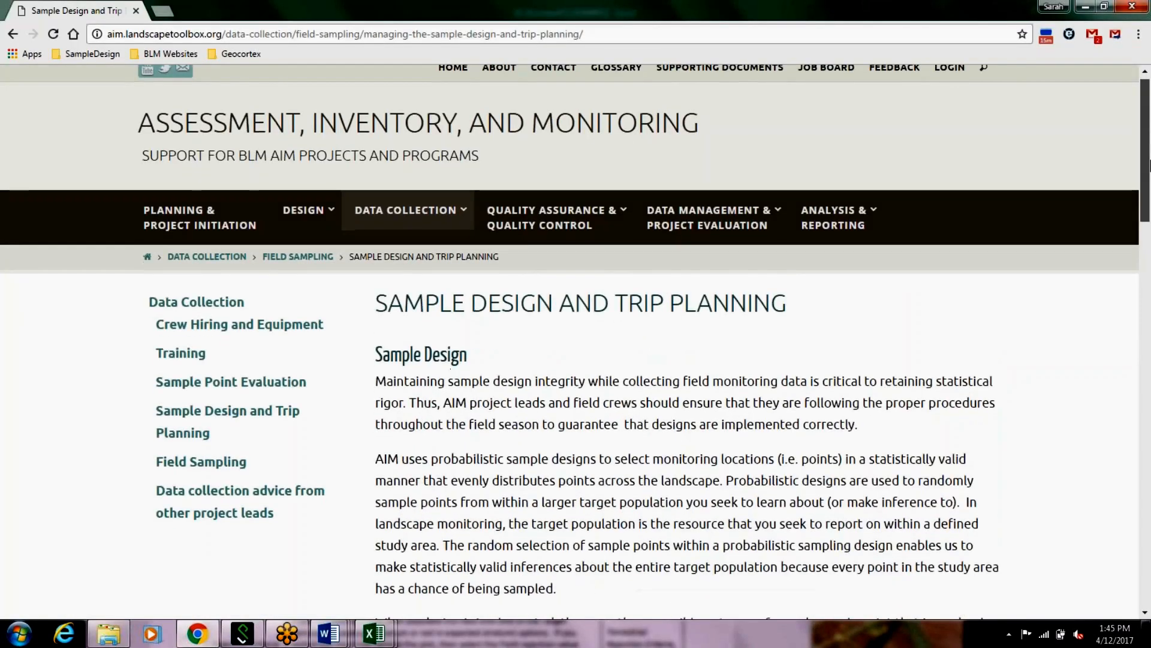
scroll(1150, 206, "down", 3)
scroll(1149, 205, "down", 2)
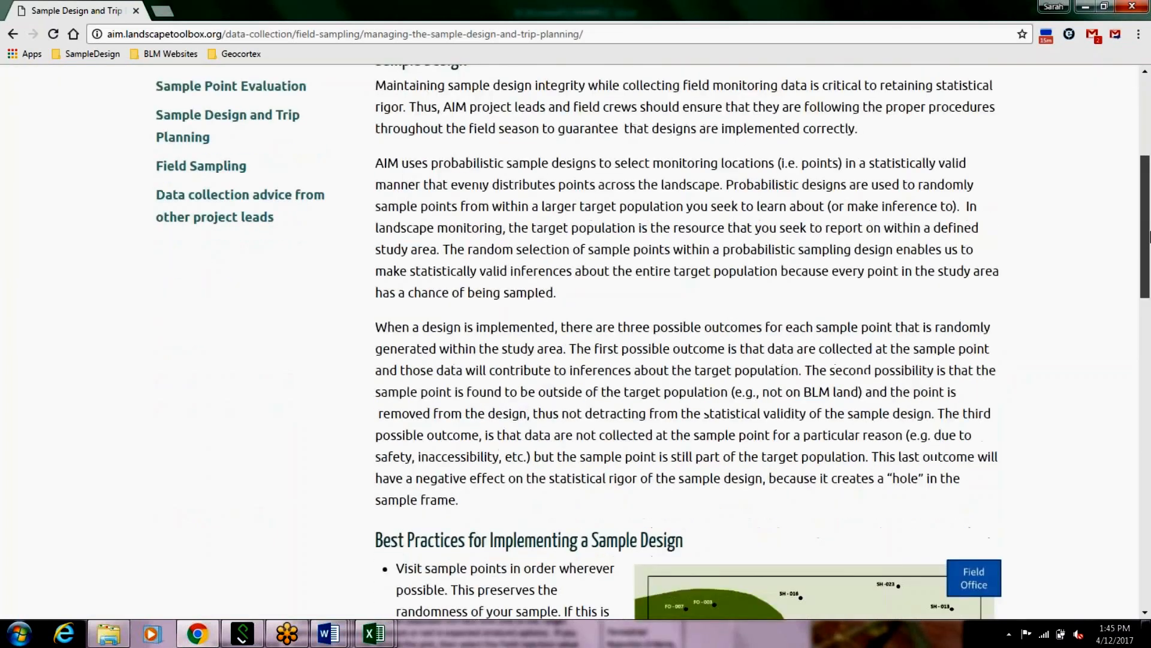
left_click_drag(1150, 237, 1148, 187)
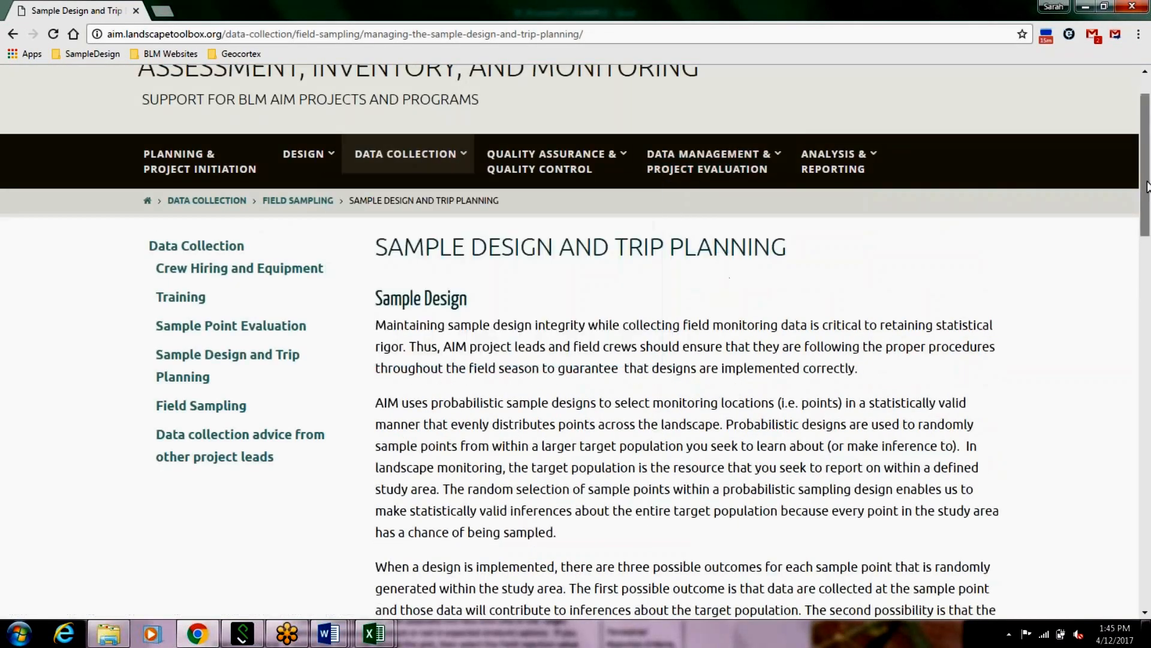
left_click_drag(1147, 199, 1148, 359)
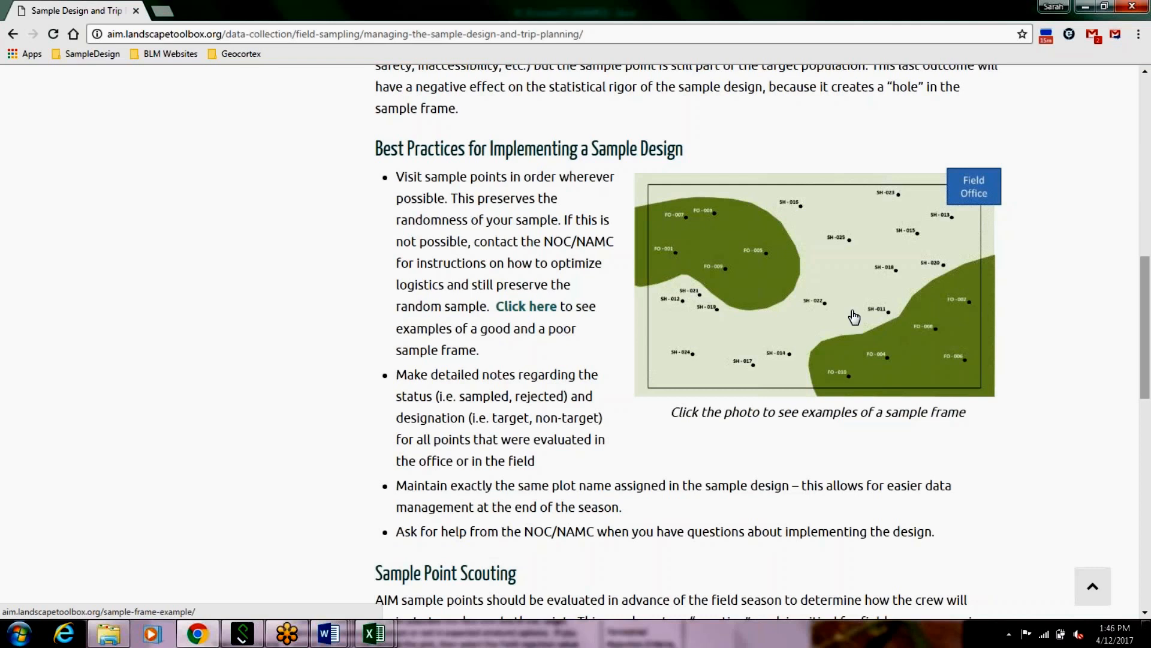
Step: Follow the sample frame picture to the Sample Frame Example page and examine its Forest and Shrubland strata diagrams
left_click(766, 284)
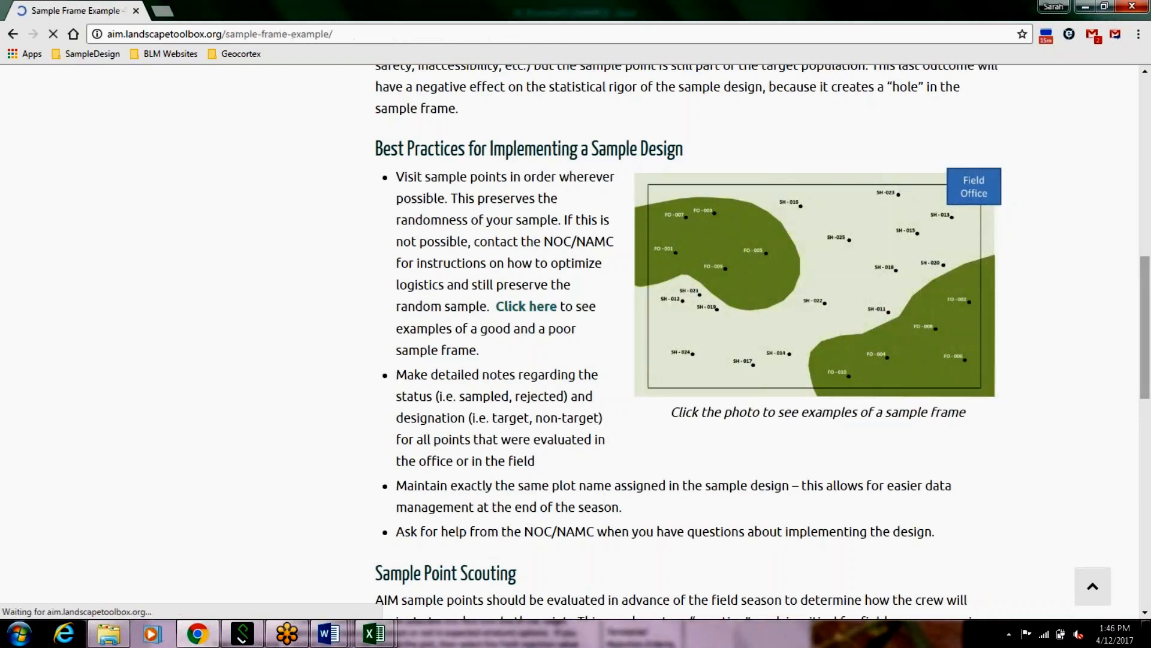
scroll(931, 379, "down", 2)
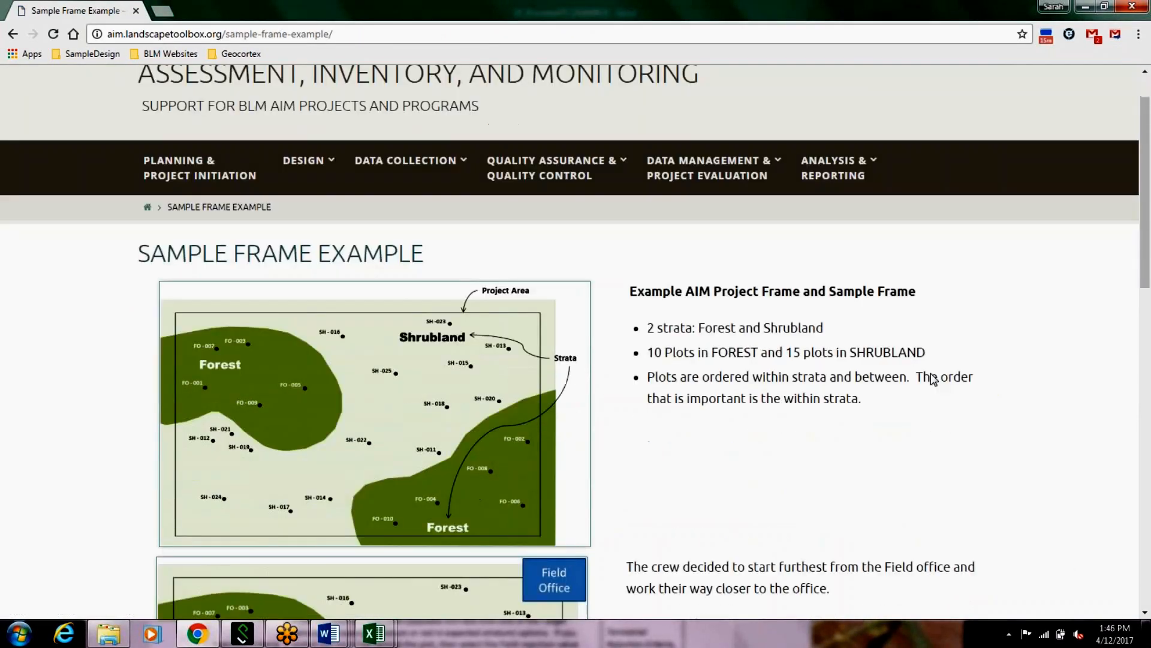
left_click_drag(1147, 191, 1146, 228)
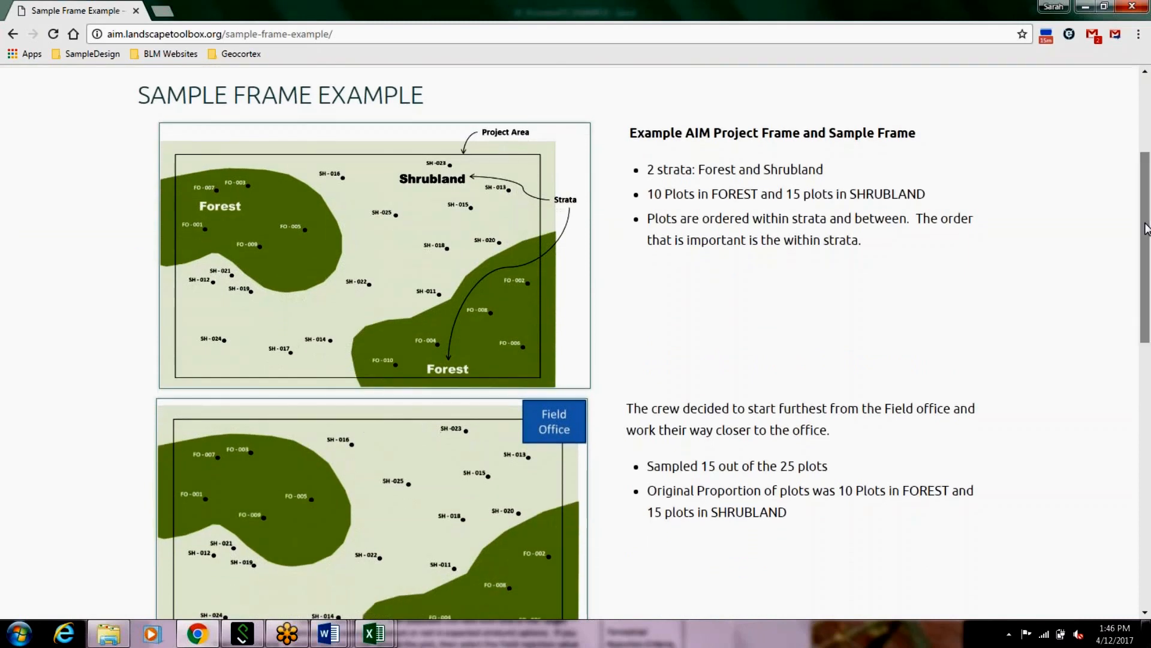